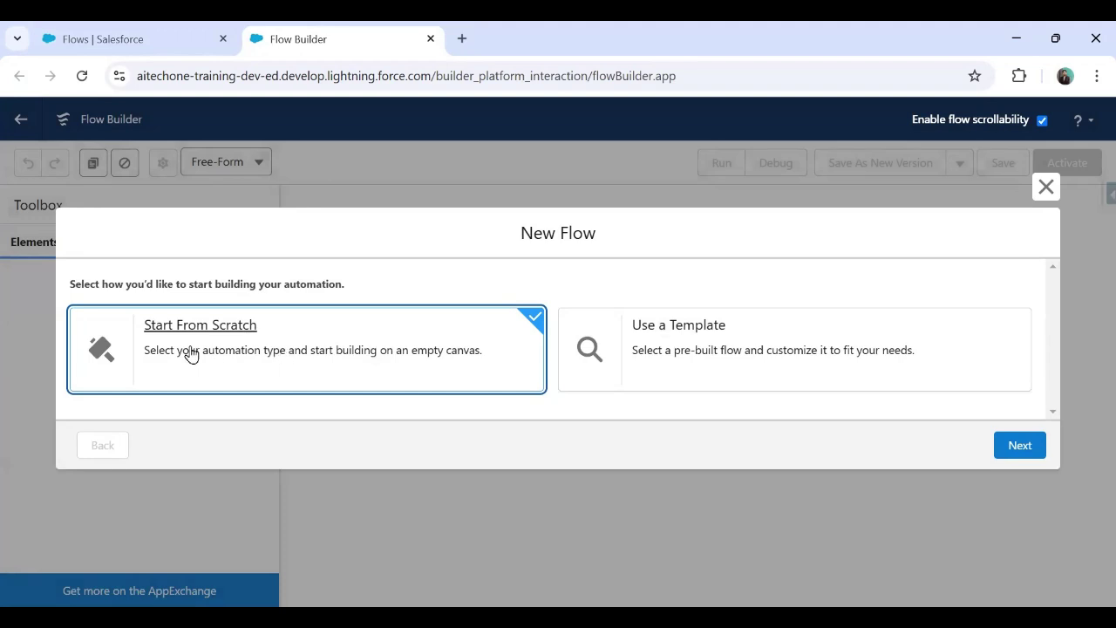
Step: Advance to the Select Type list to review the flow types, then go back to the Setup Flows list
click(1018, 449)
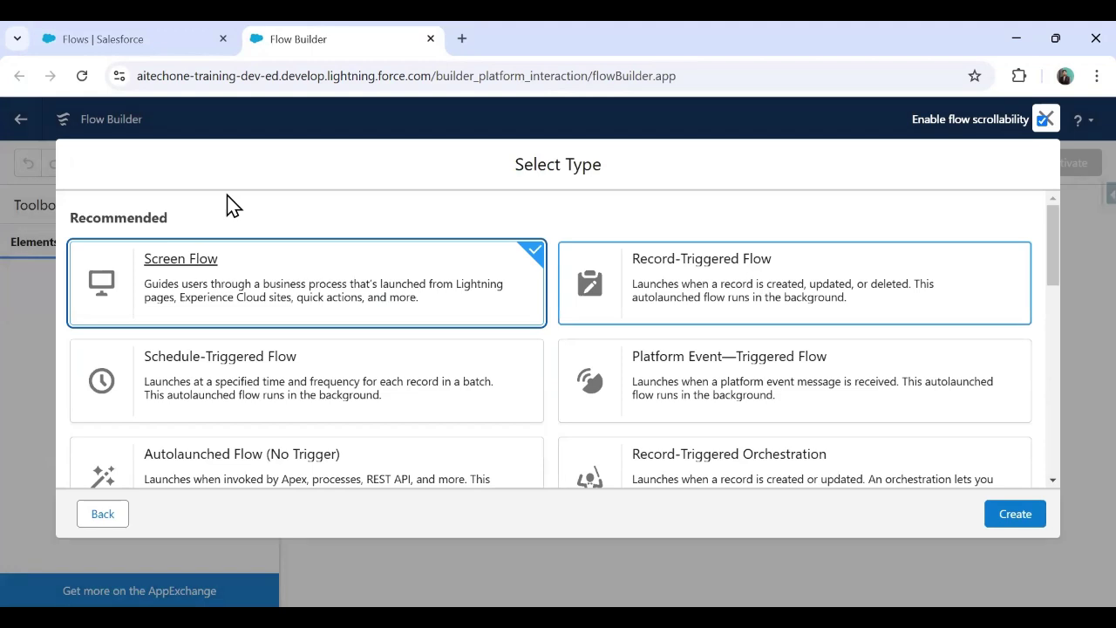
mouse_move(551, 331)
mouse_down()
mouse_move(660, 424)
mouse_move(1045, 423)
mouse_up()
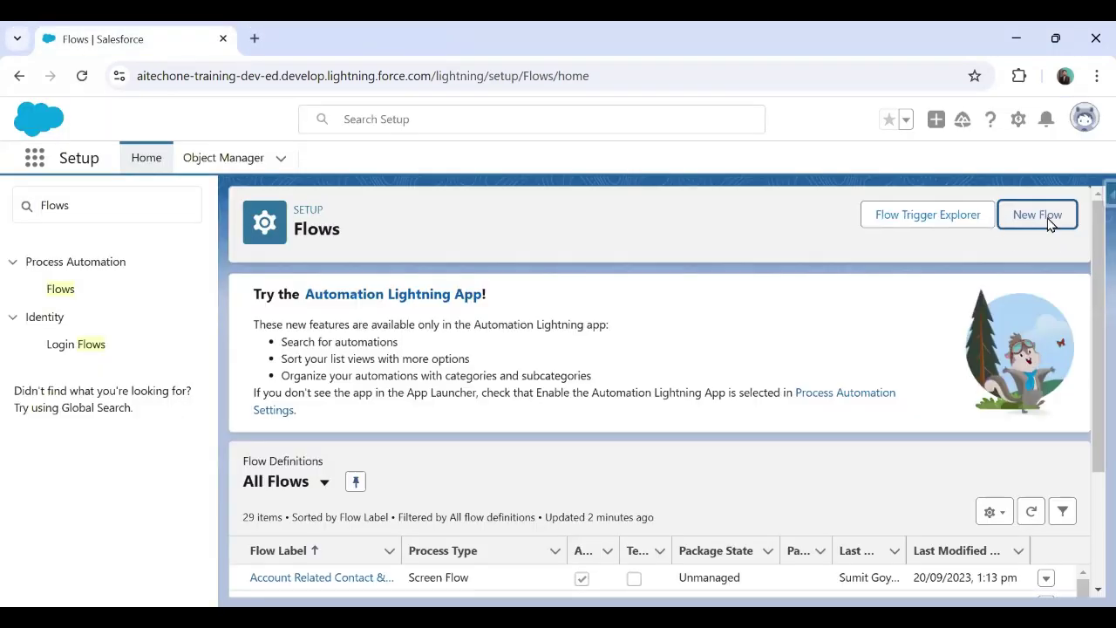
Step: Start a new flow, and open the Sales app in a new tab via an App Launcher search for 'sales'
click(1049, 222)
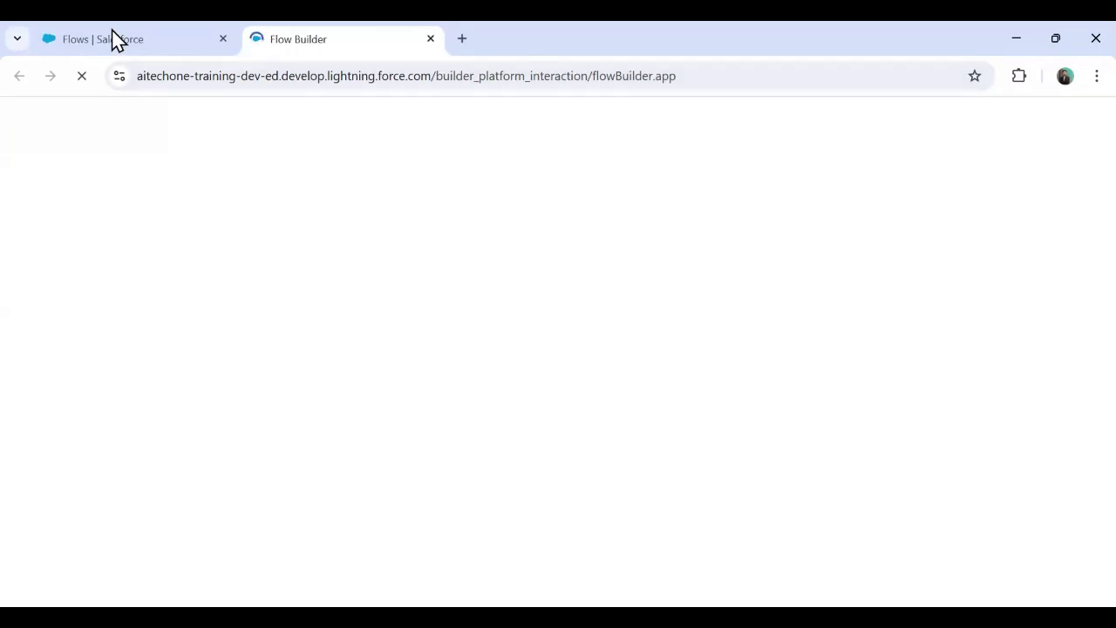
key(ctrl+1)
click(32, 162)
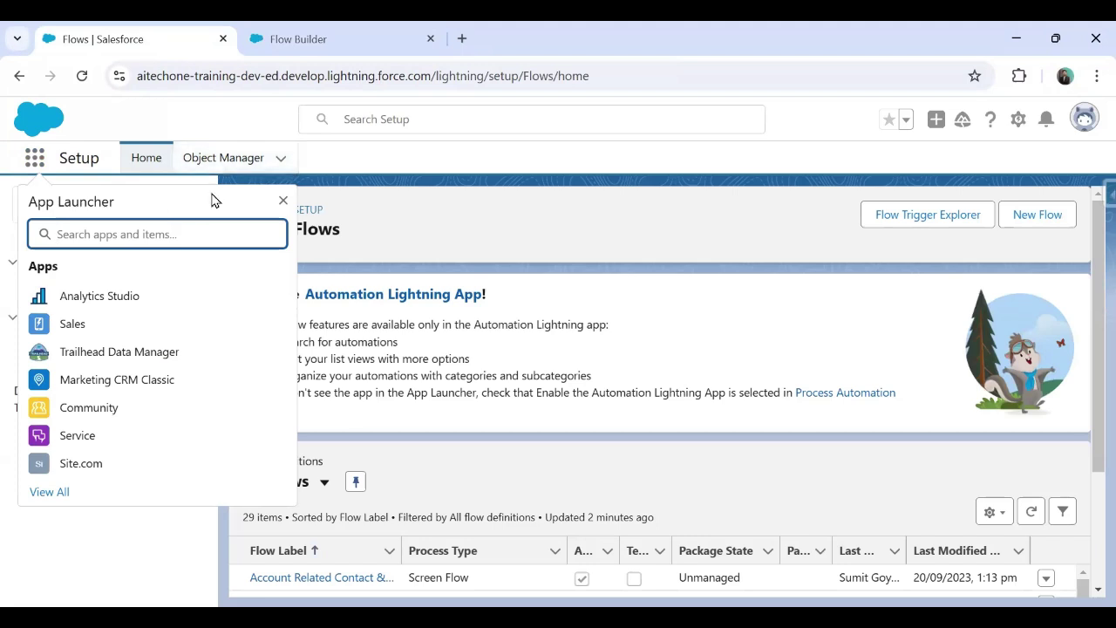
text(sales)
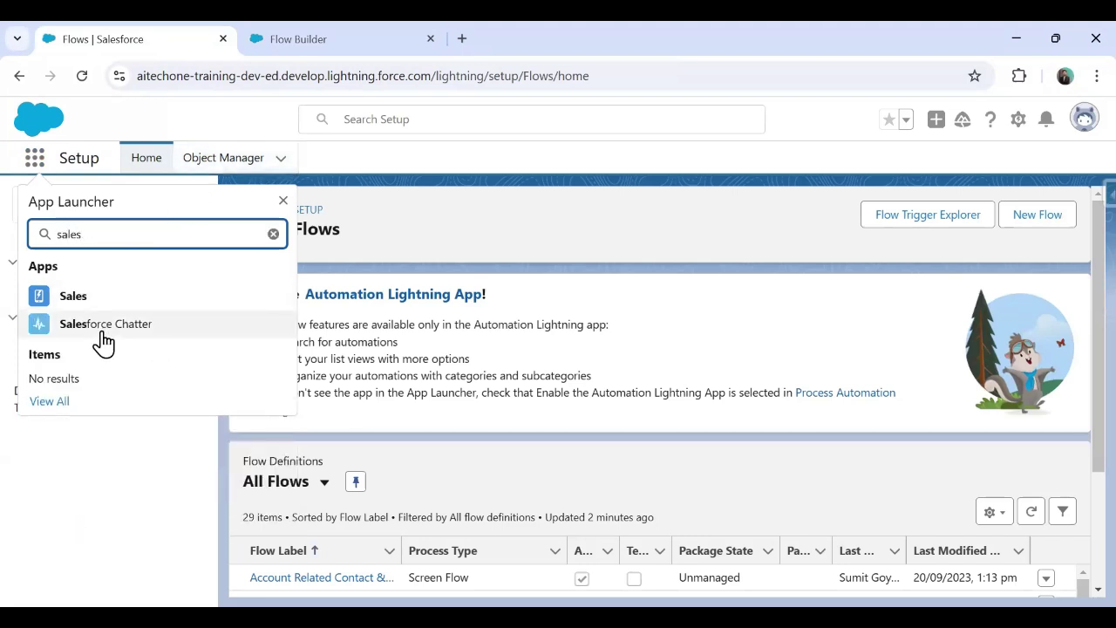
click(75, 298)
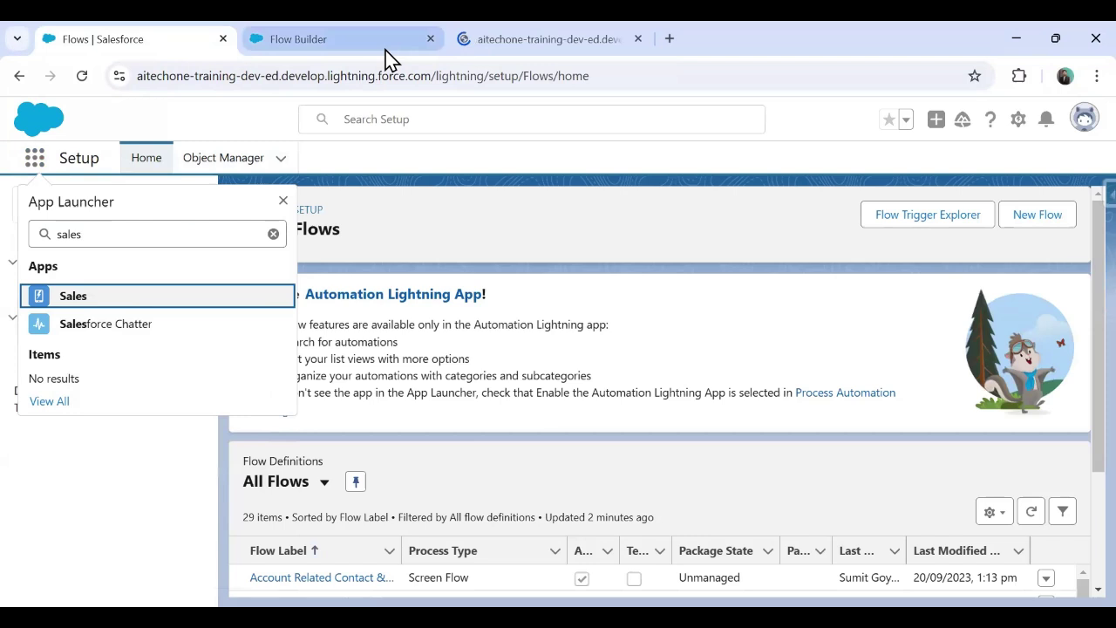
click(608, 33)
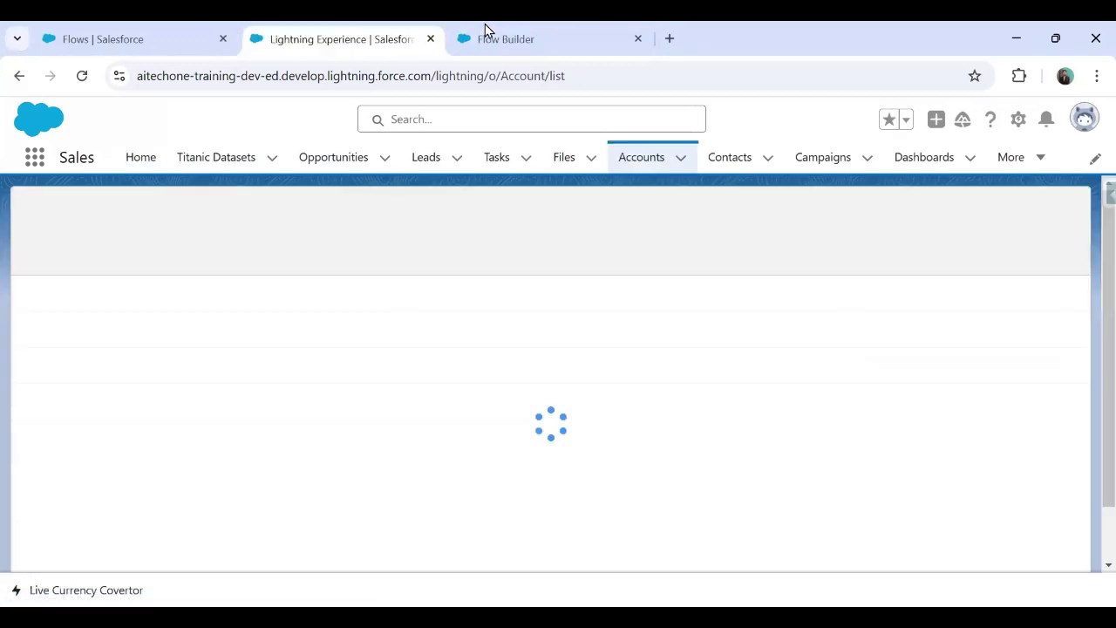
Step: Create the new flow as a Screen Flow, keeping the Setup Flows page in its own tab
click(485, 31)
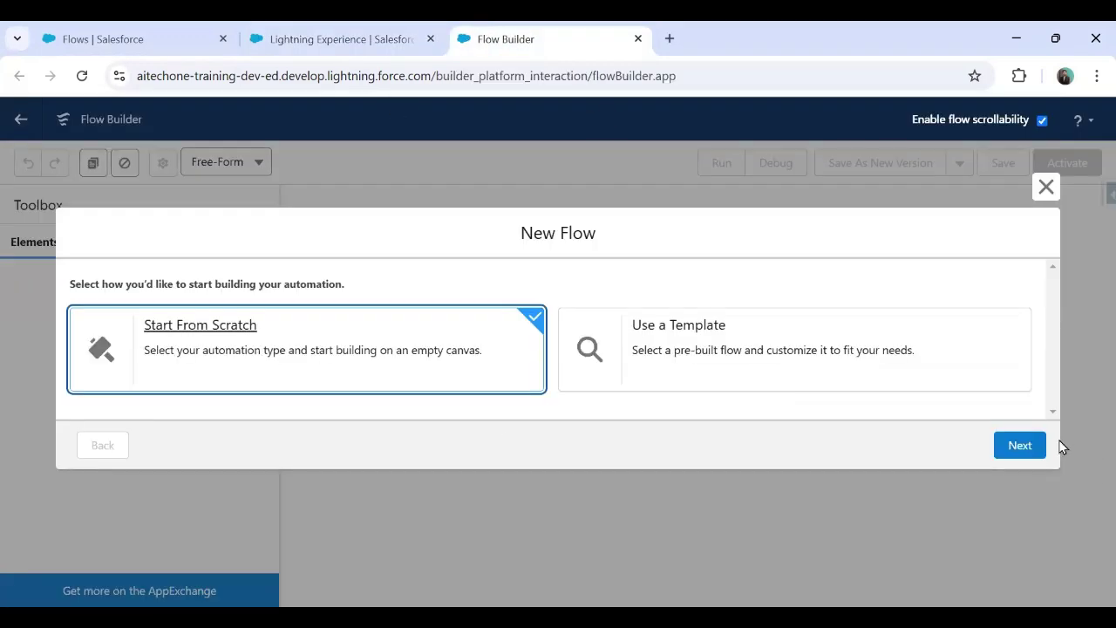
click(1022, 450)
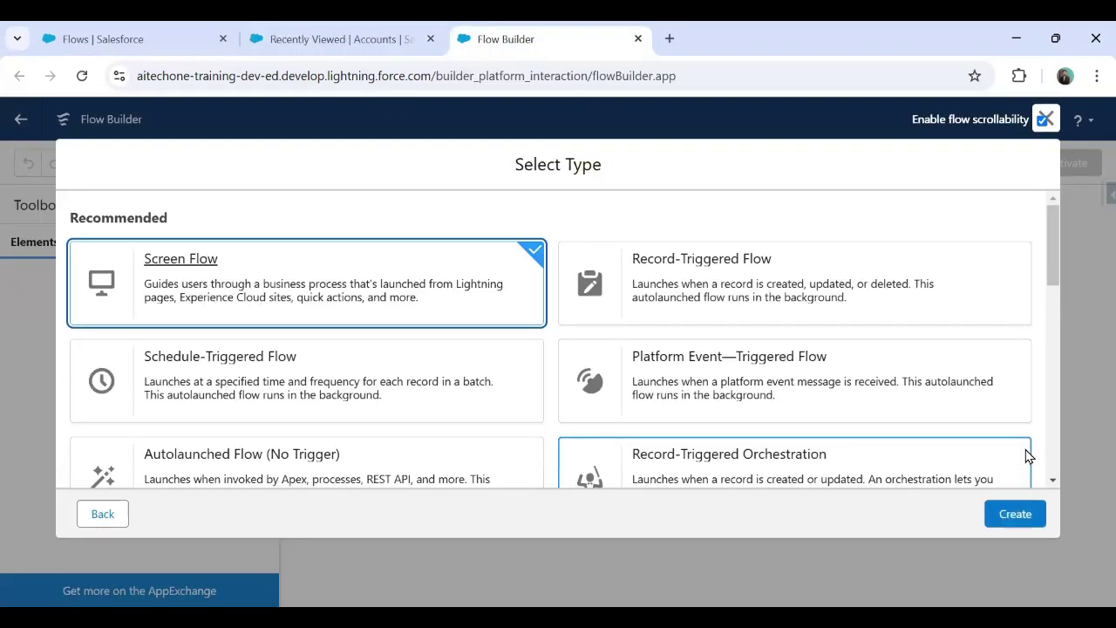
click(1014, 513)
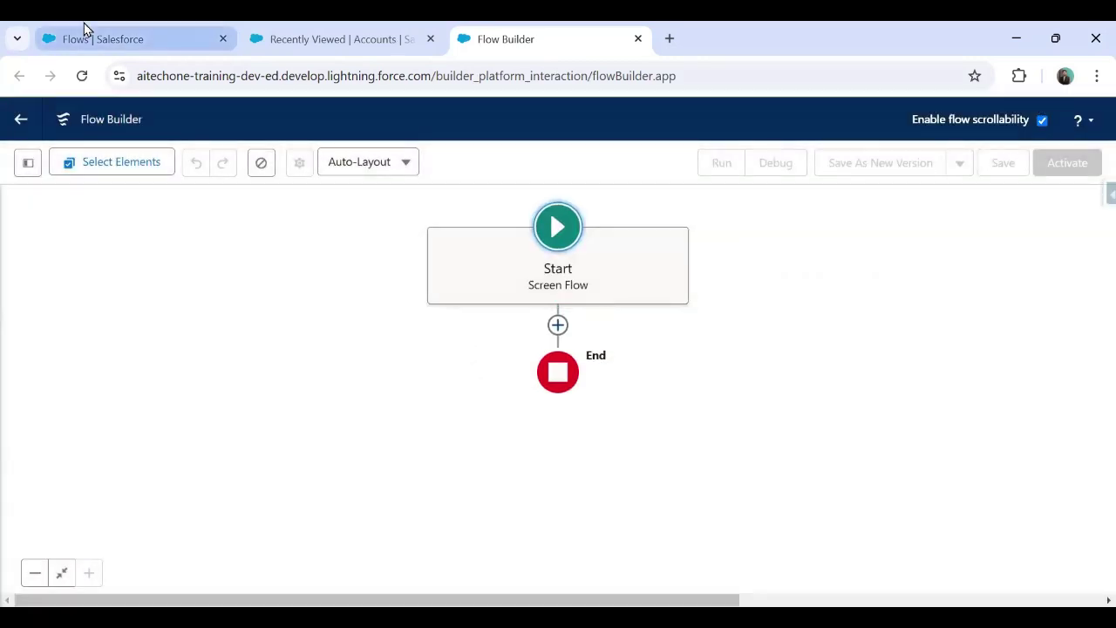
click(87, 31)
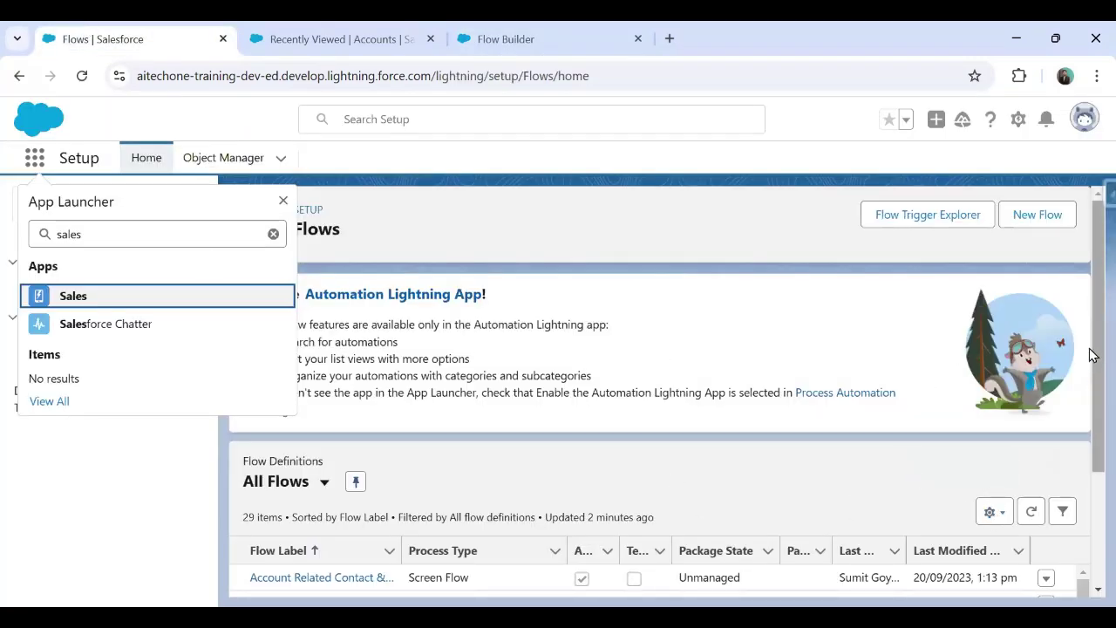
Step: Dismiss the App Launcher, sort flows by Last Modified Date, and return to the blank Screen Flow
drag(1090, 351, 1090, 411)
click(125, 510)
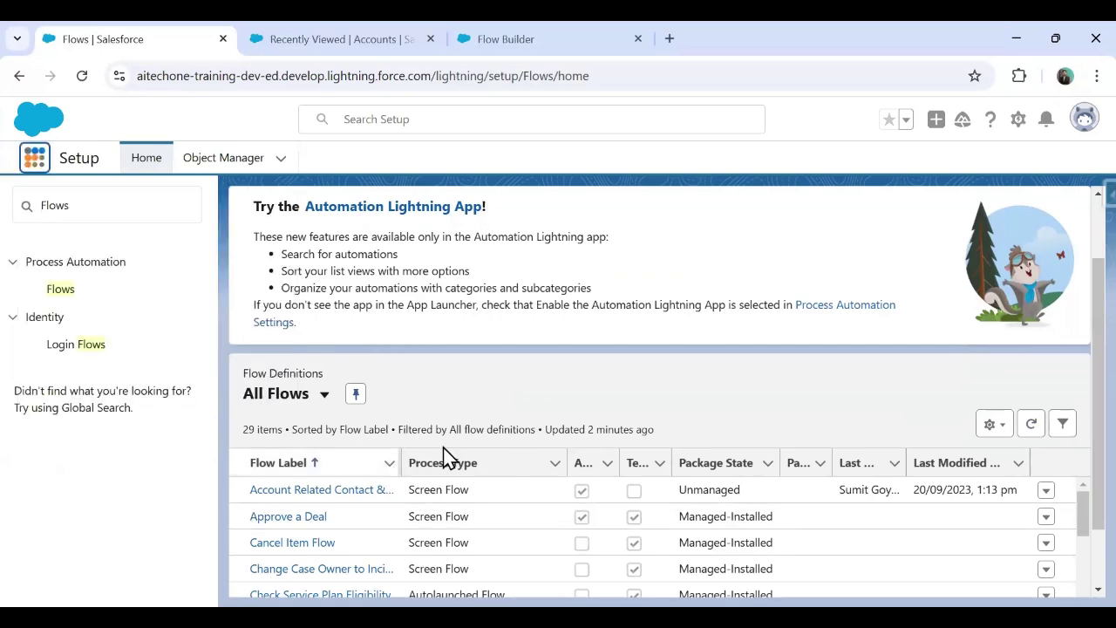
scroll(443, 456, down, 1)
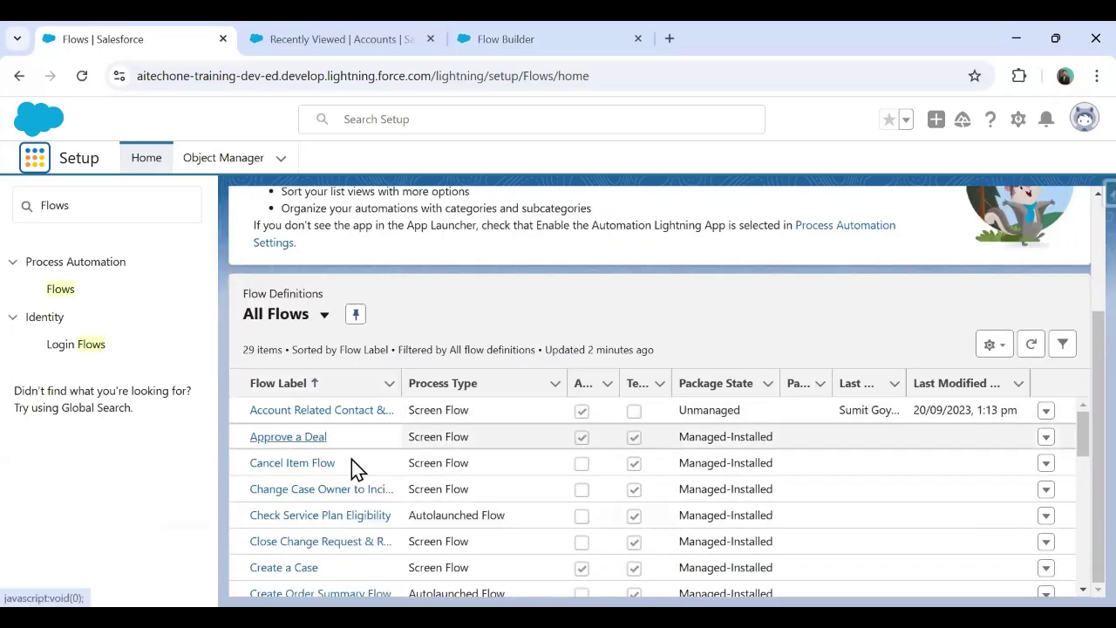
scroll(361, 471, up, 1)
scroll(361, 468, down, 5)
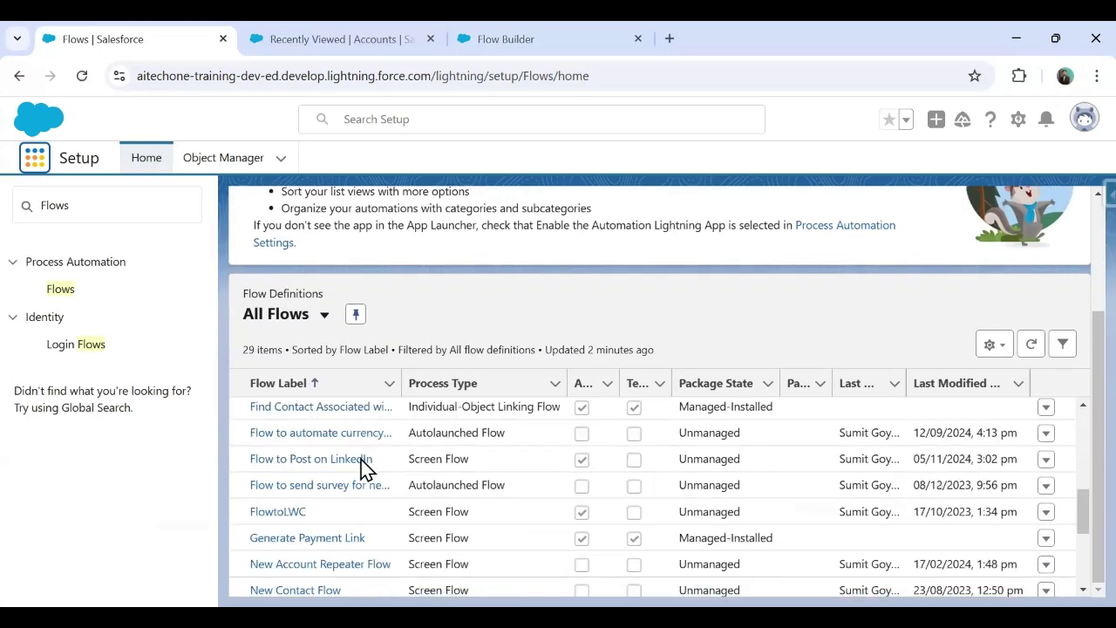
scroll(361, 466, up, 3)
click(962, 386)
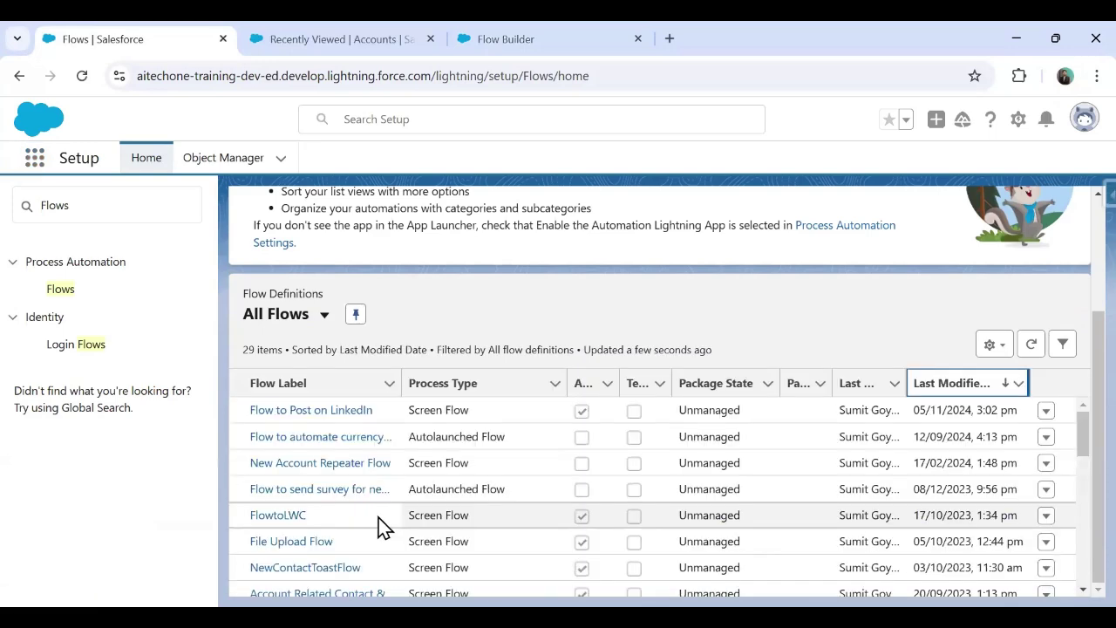
scroll(380, 523, down, 2)
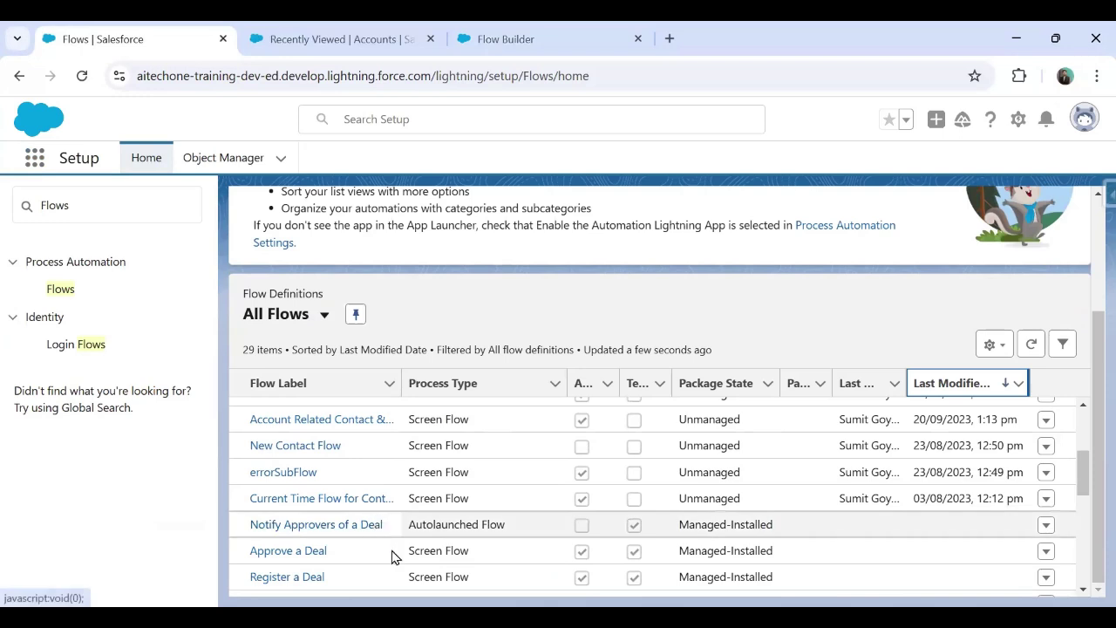
click(336, 38)
key(ctrl+Tab)
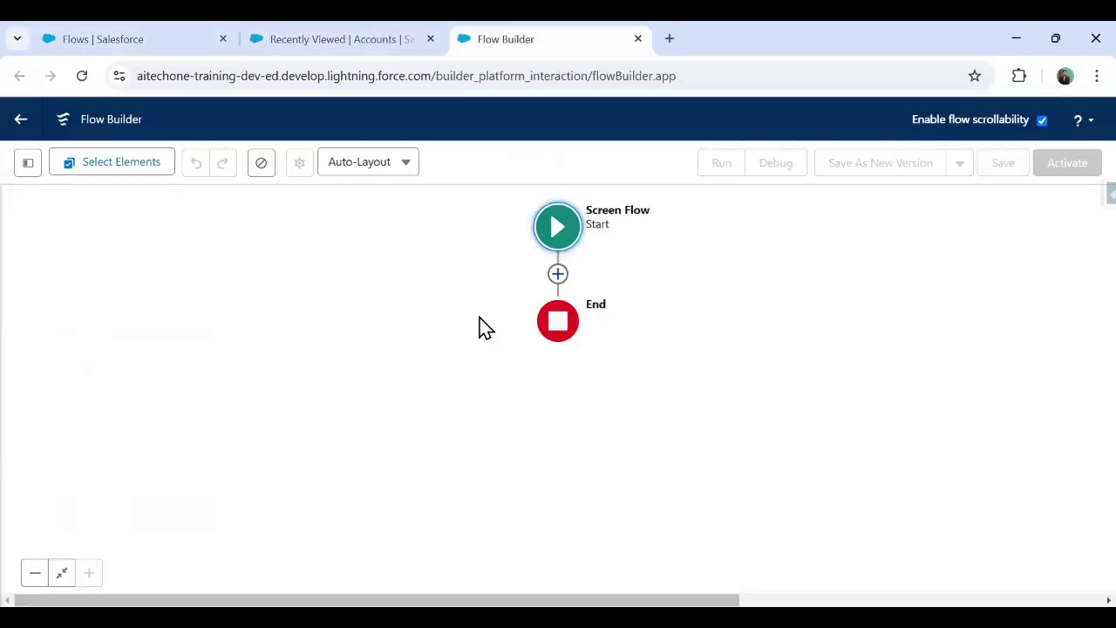
Step: Add a Screen element named Screen1 after Start with its header hidden
click(558, 274)
click(482, 409)
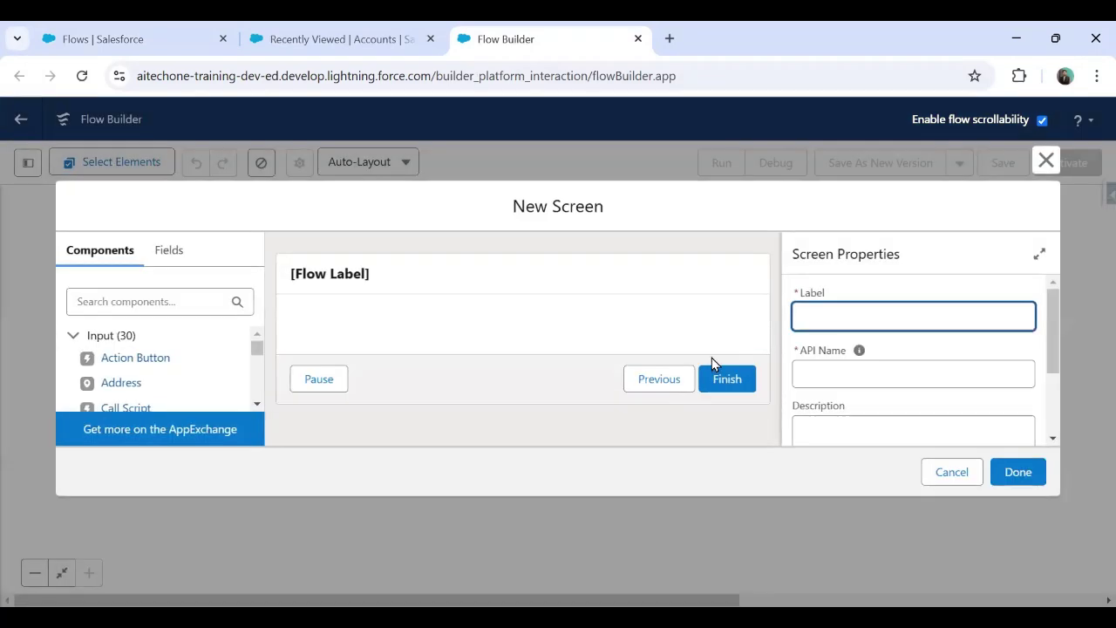
text(Screen1)
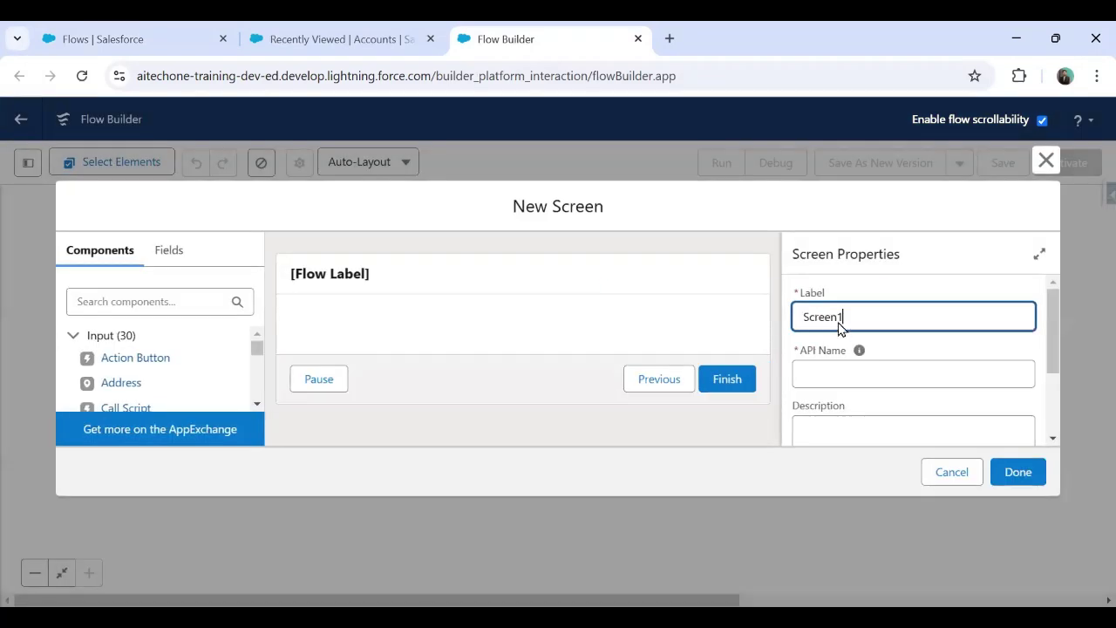
drag(1053, 302, 1058, 377)
click(842, 389)
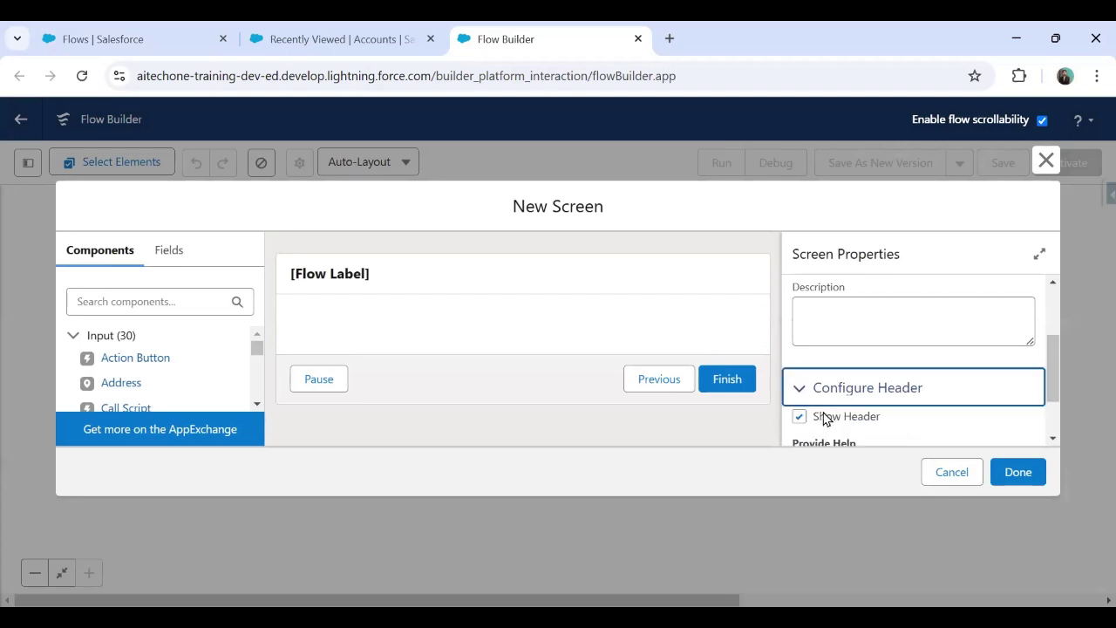
click(799, 416)
Step: Hide the Pause and Previous buttons and give the Finish button the label 'Save Account'
scroll(1059, 348, down, 1)
click(815, 440)
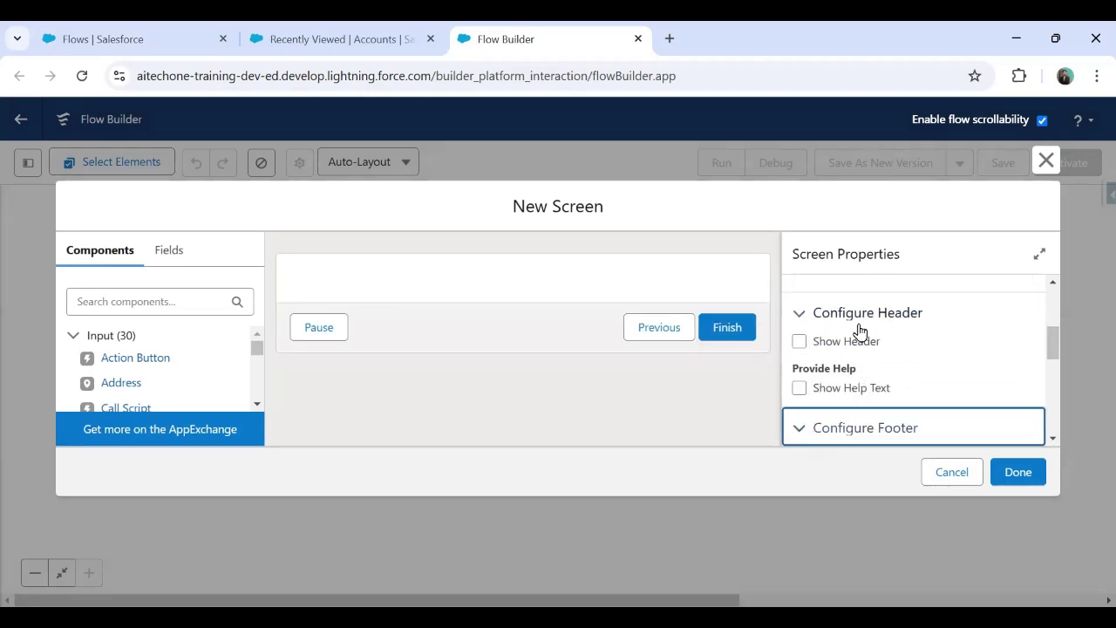
scroll(857, 335, down, 3)
click(800, 362)
scroll(813, 438, up, 1)
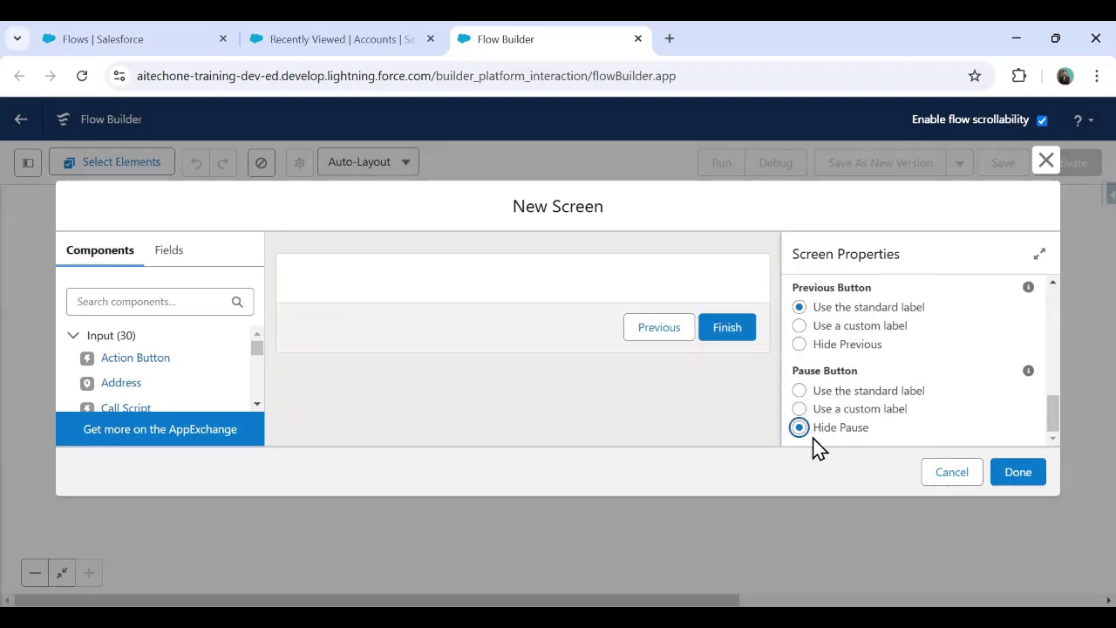
click(800, 344)
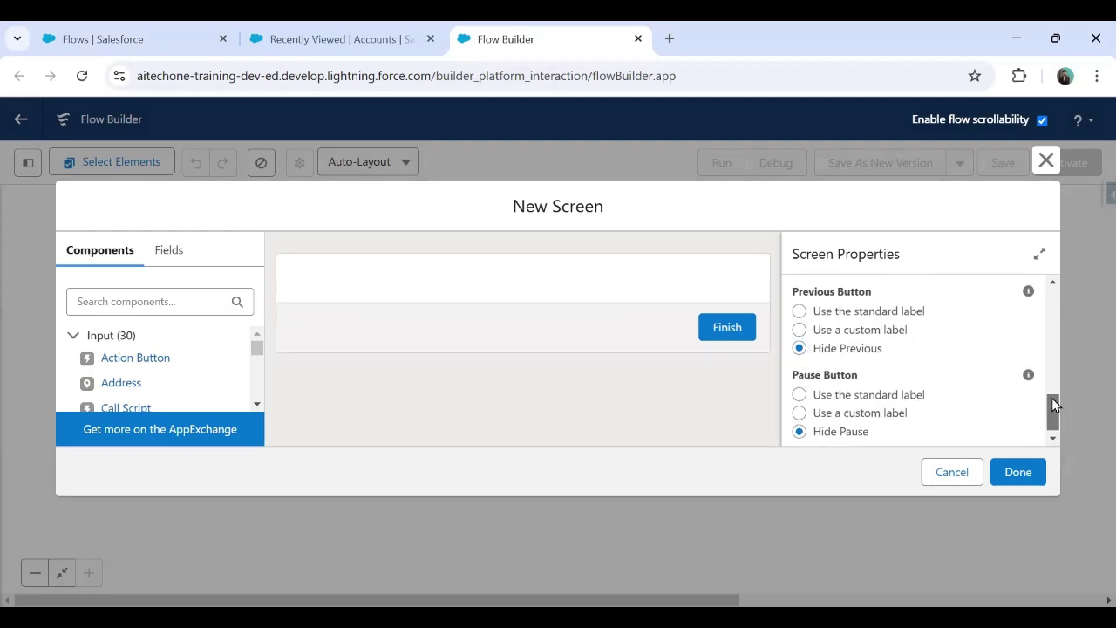
drag(1052, 398, 1053, 413)
click(799, 377)
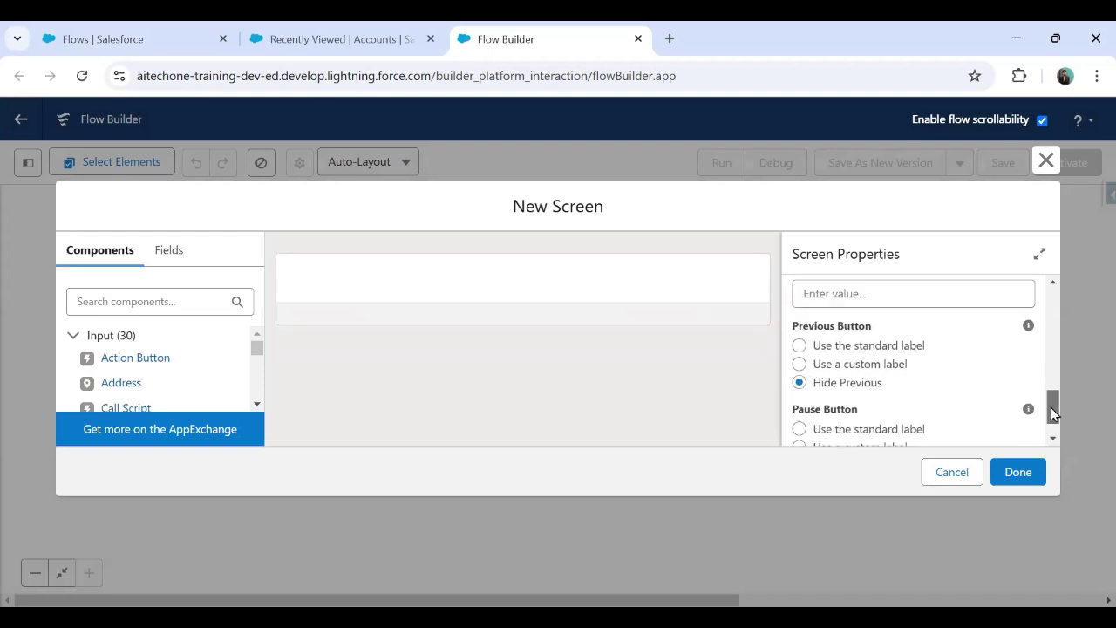
click(862, 294)
text(Save Re)
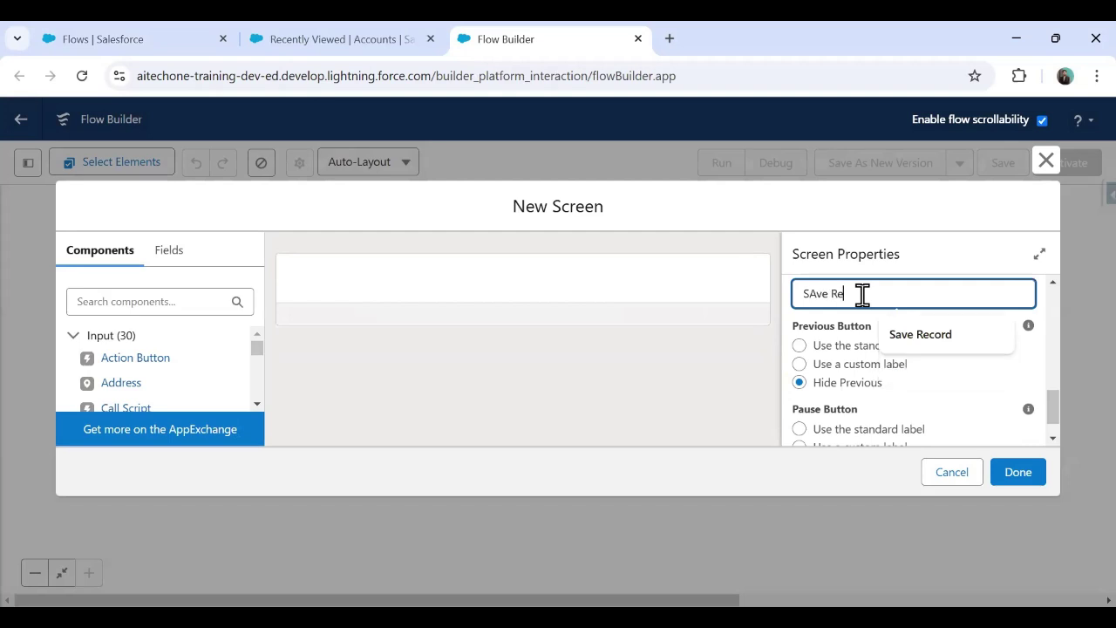
key(BackSpace)
key(BackSpace)
key(BackSpace)
key(BackSpace)
key(BackSpace)
key(BackSpace)
text(A)
key(BackSpace)
text(ave Ac)
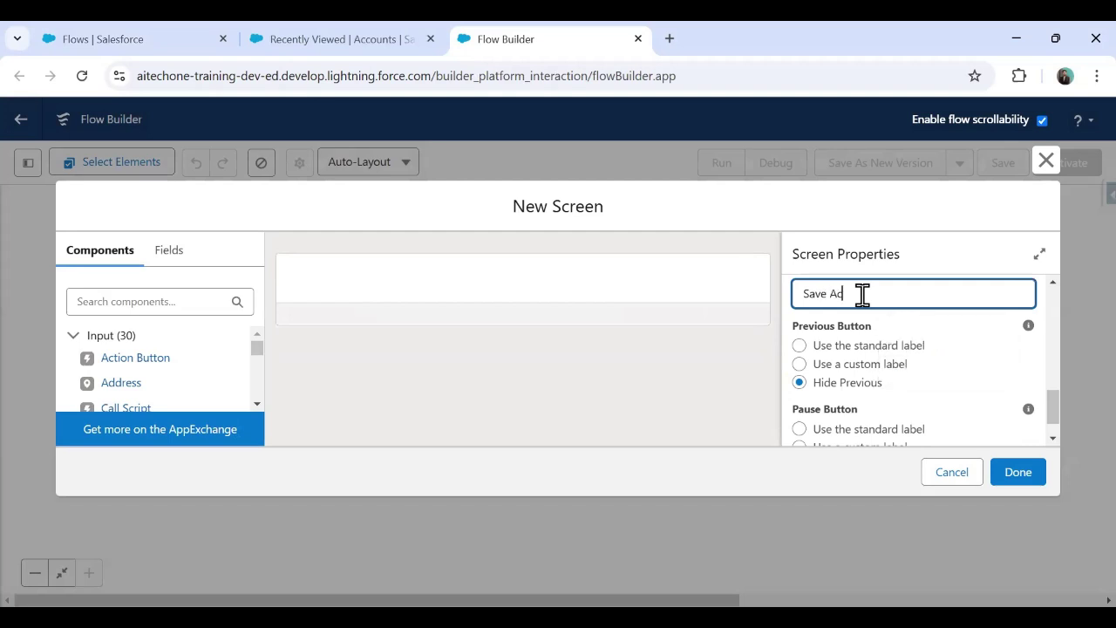
text(count)
Step: Add a Text input component with a Phone input below it on the screen
click(109, 302)
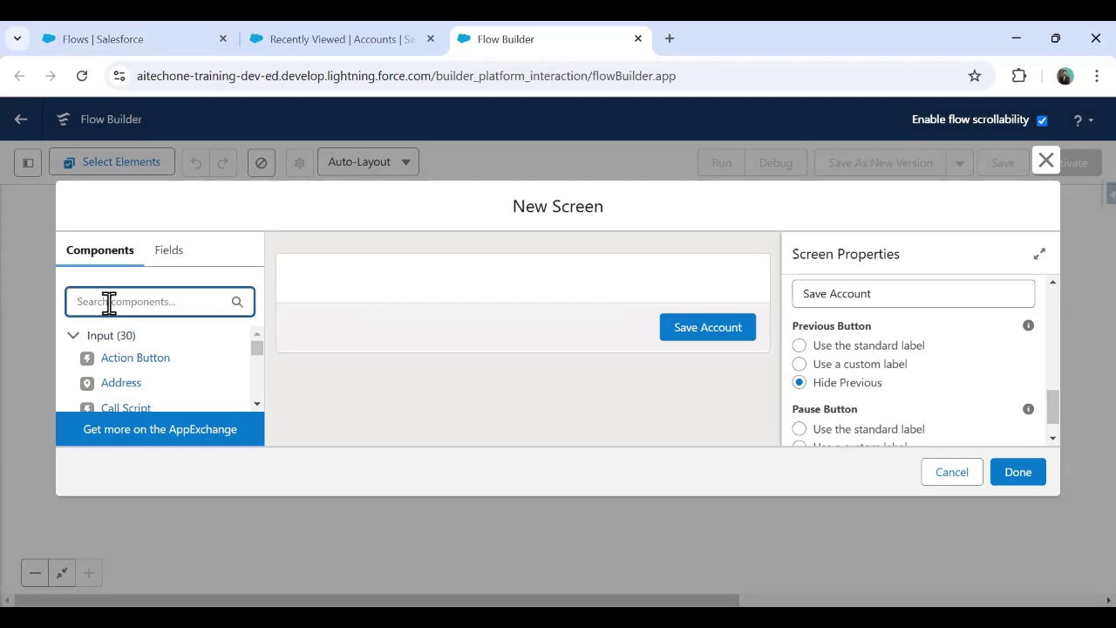
text(Text)
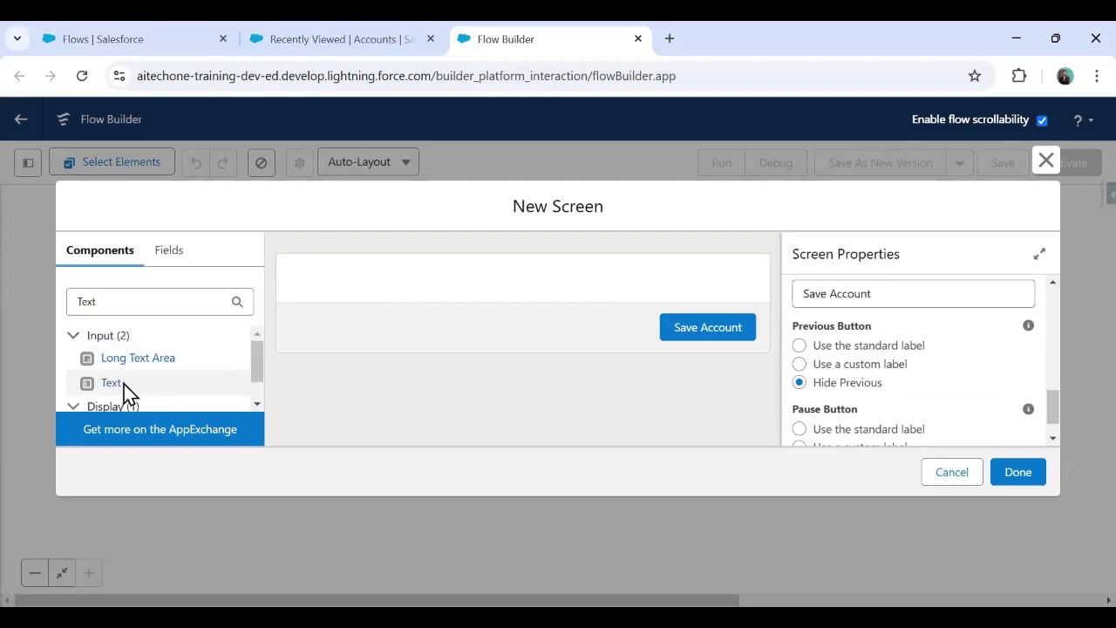
click(112, 384)
click(117, 304)
key(BackSpace)
key(BackSpace)
key(BackSpace)
key(BackSpace)
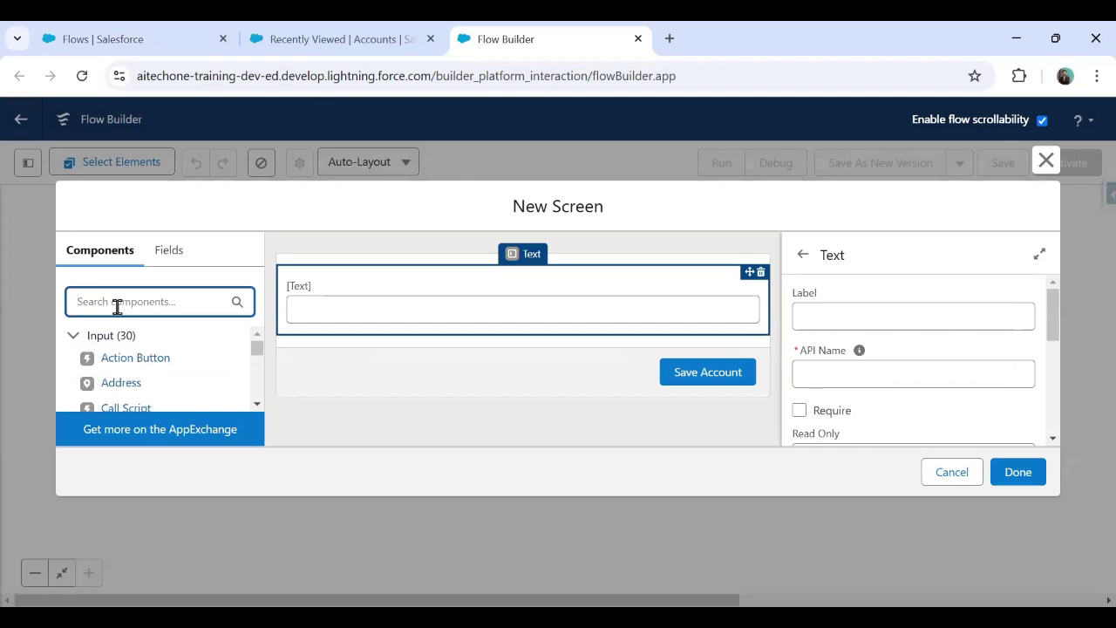
text(Phone)
drag(135, 360, 511, 294)
Step: Label the inputs Account Name and Phone Number, with API name Phone_Number for the phone
click(874, 317)
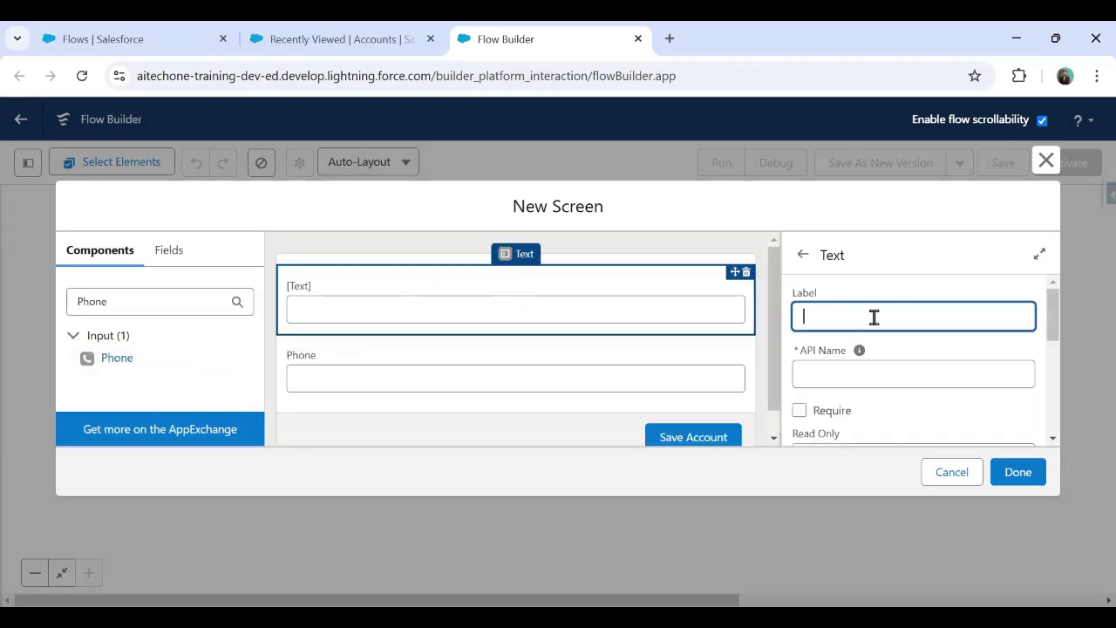
text(Account Name)
click(858, 349)
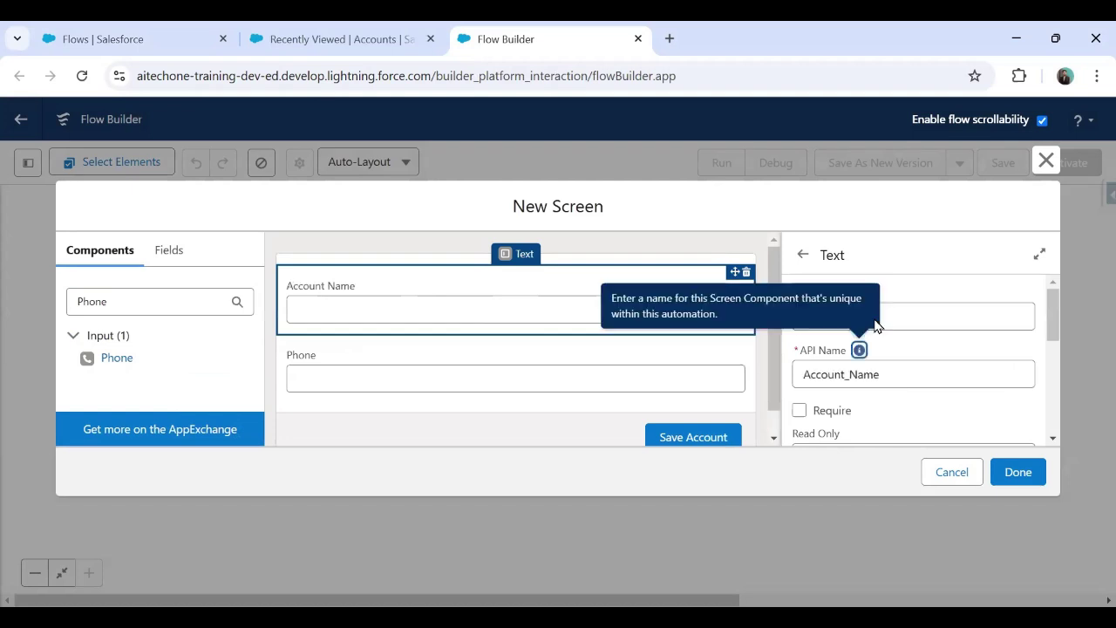
click(549, 383)
click(894, 368)
text(Number)
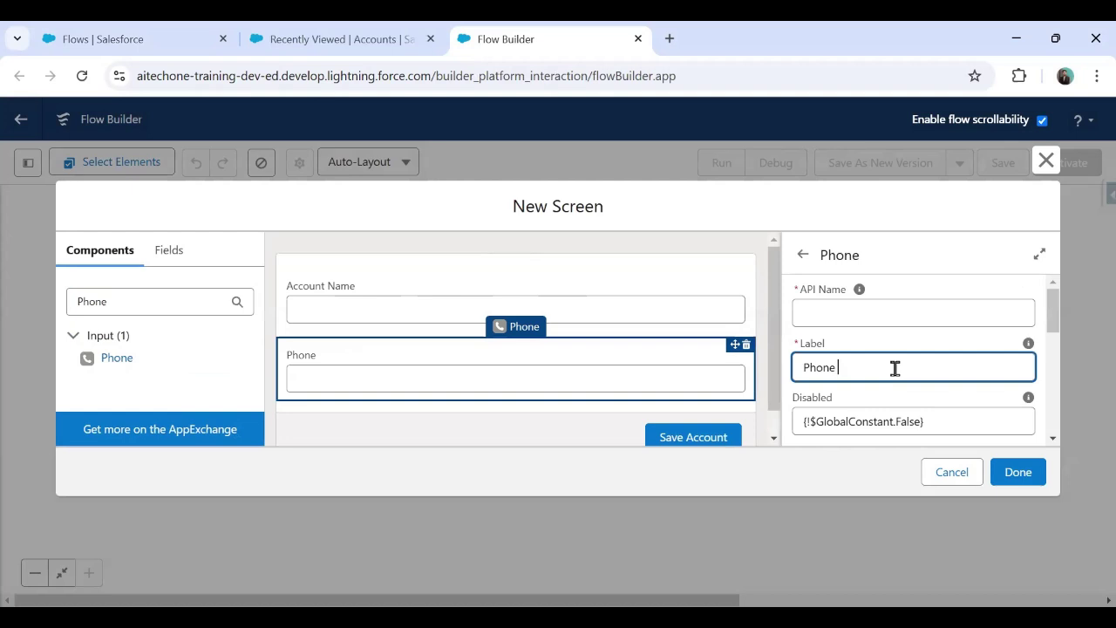
click(863, 319)
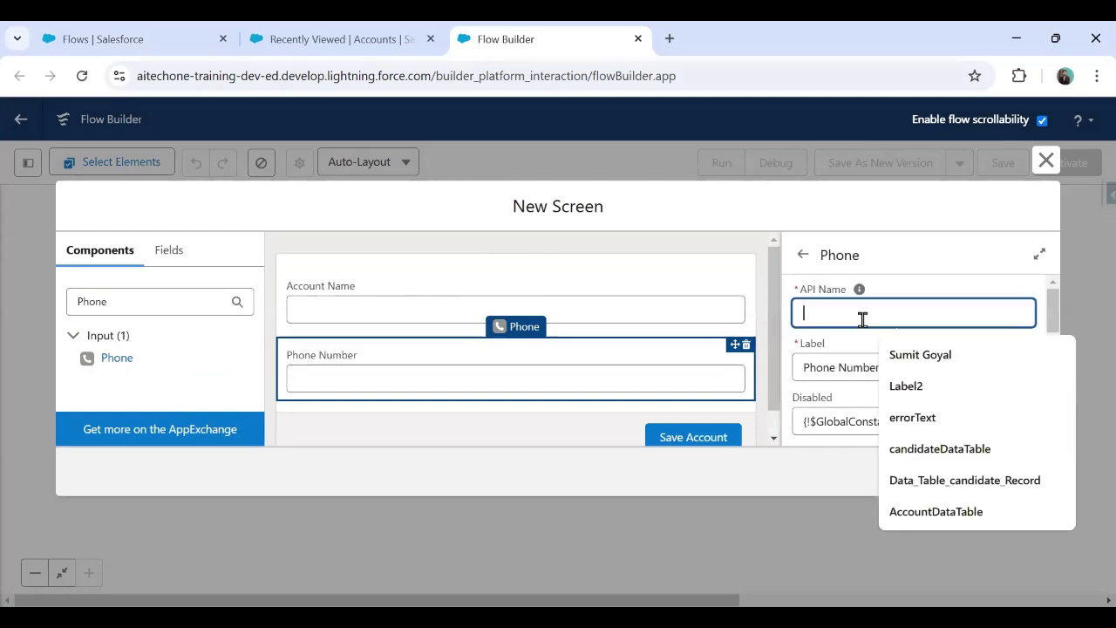
text(Phone_Number)
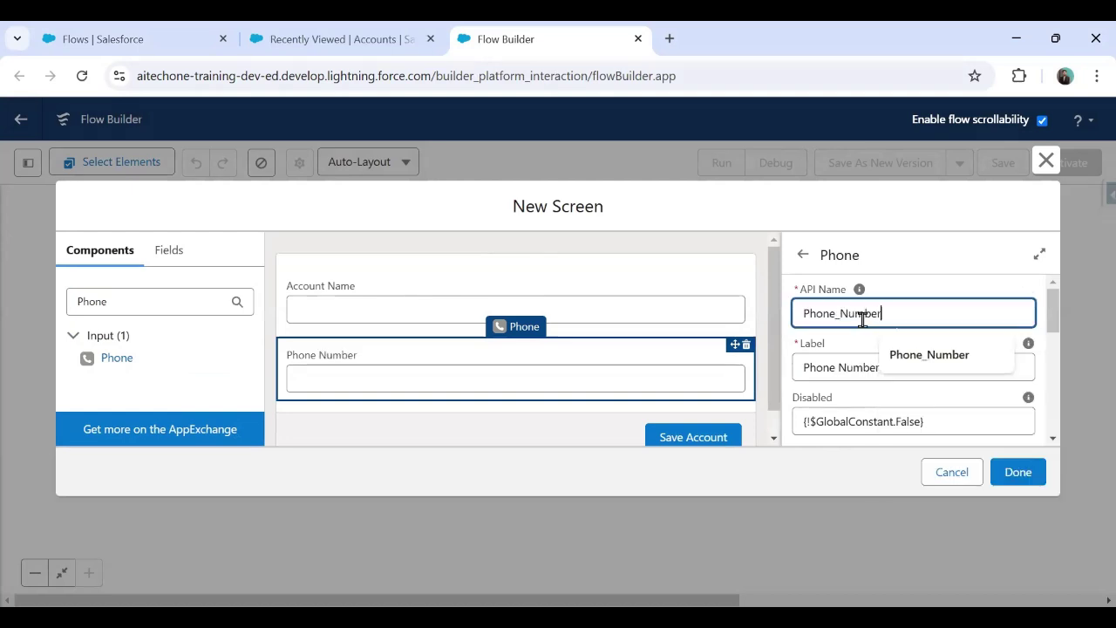
Step: Close the screen editor and add a Create Records element after Screen1
click(1007, 471)
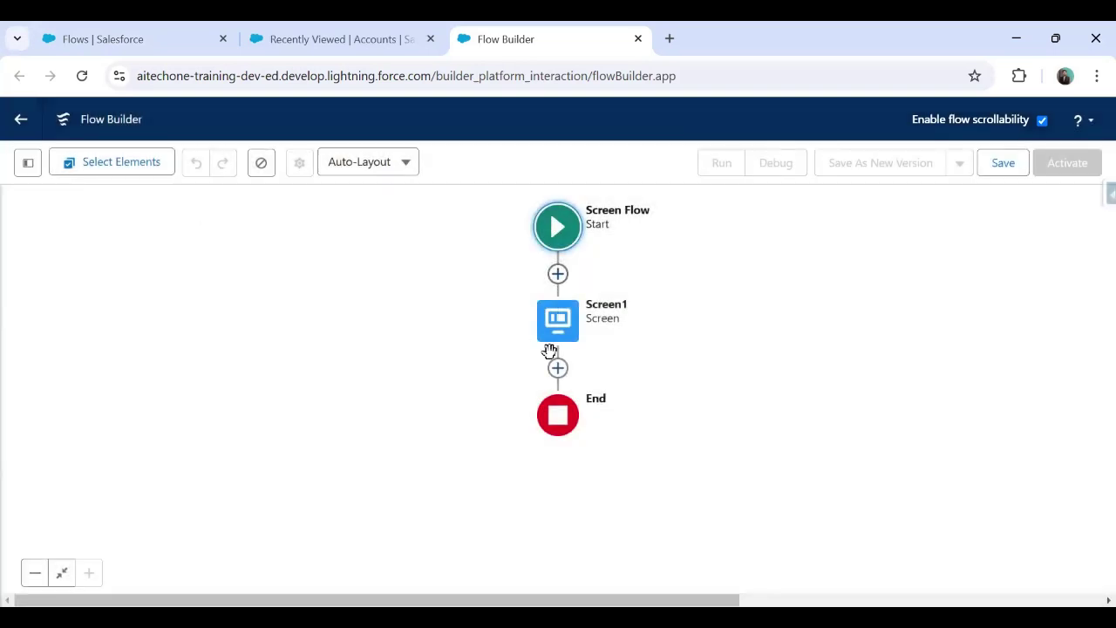
drag(526, 363, 382, 323)
click(415, 327)
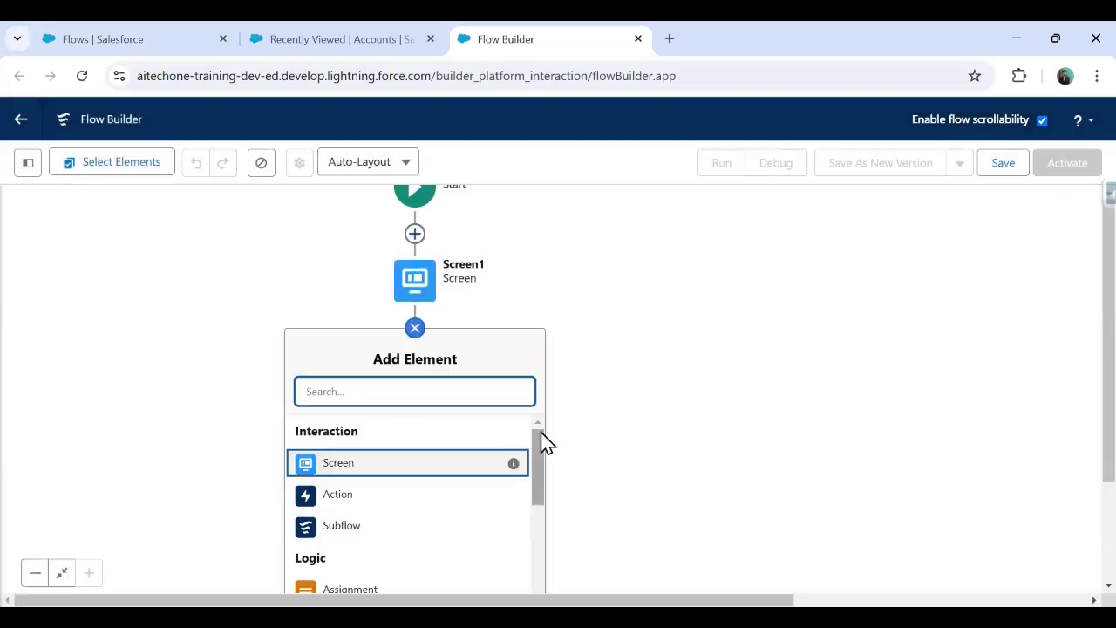
drag(540, 442, 558, 563)
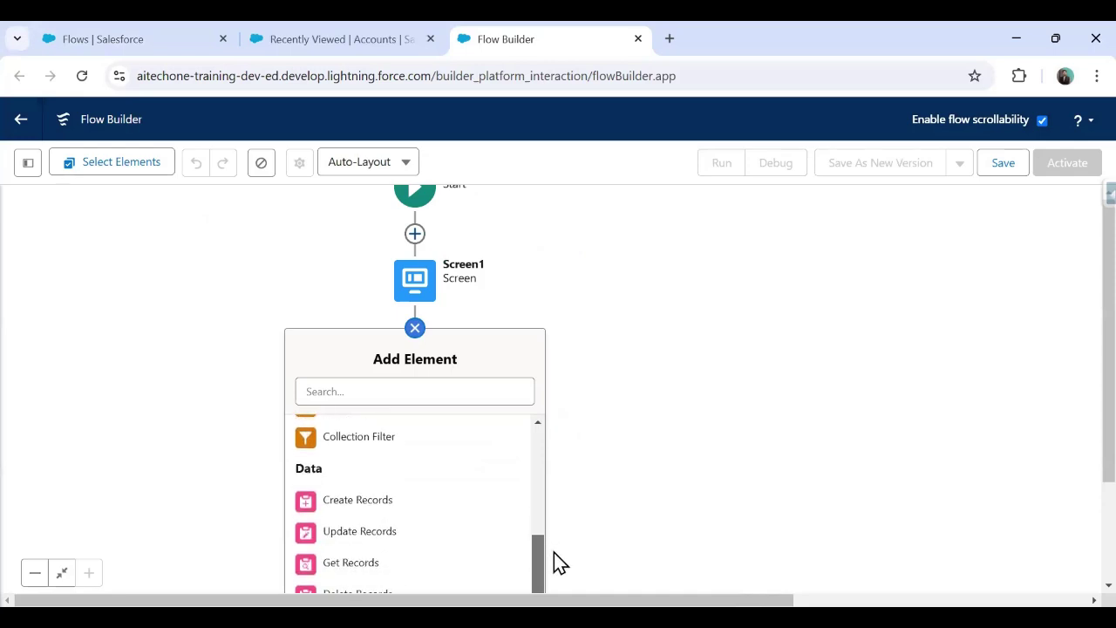
click(383, 503)
Step: Label it 'Create New Account', set field values manually, and choose the Account object
text(Ai)
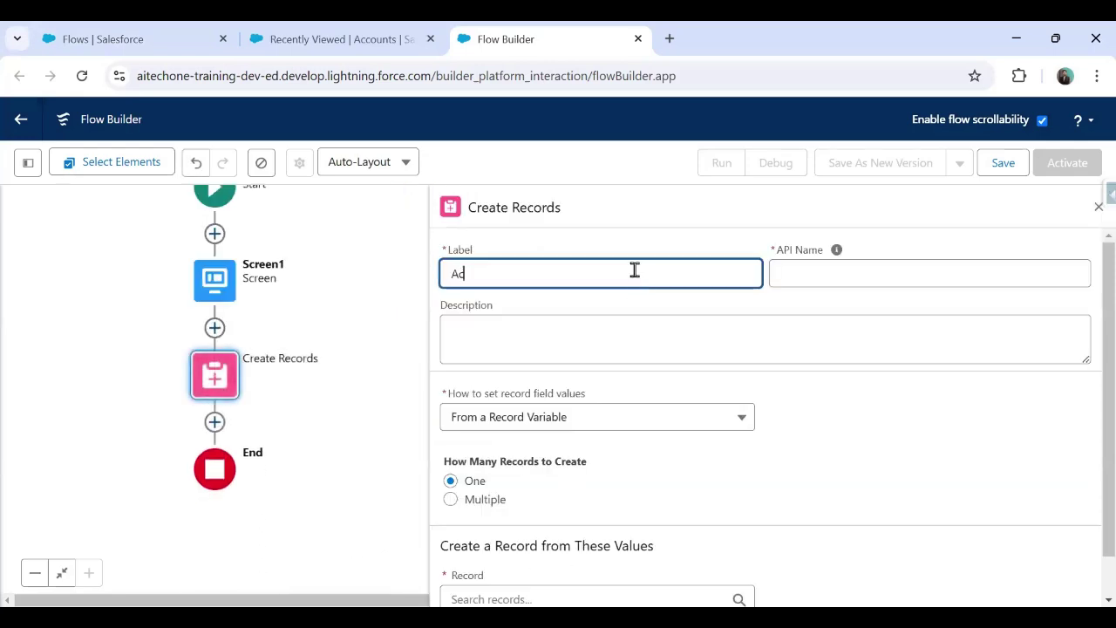
key(BackSpace)
key(BackSpace)
text(Create New Account)
key(Tab)
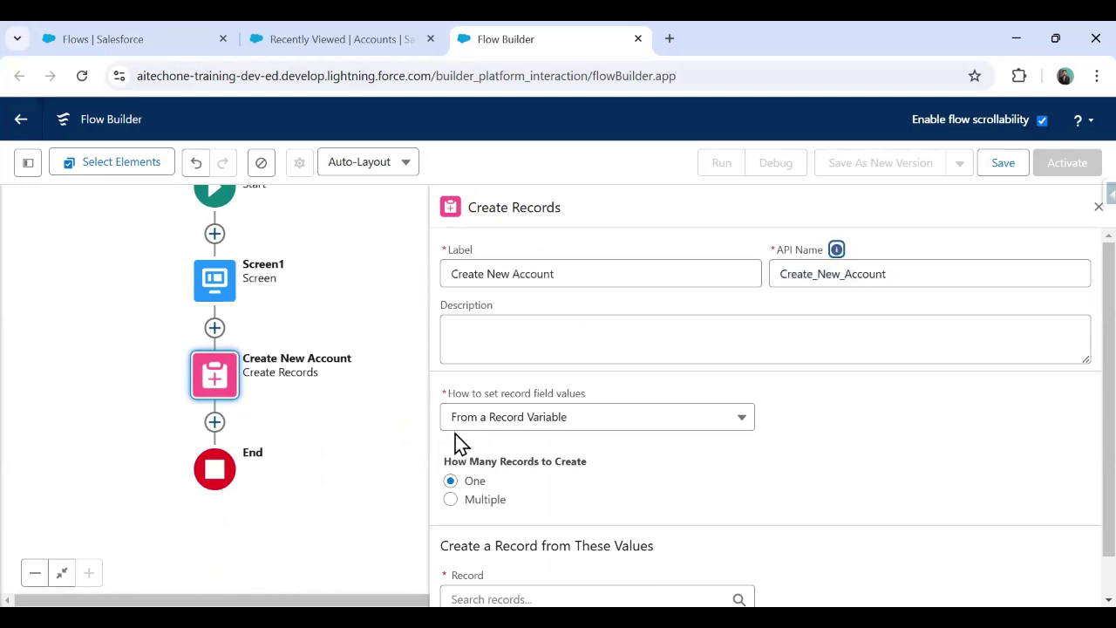
click(478, 426)
click(495, 464)
click(482, 528)
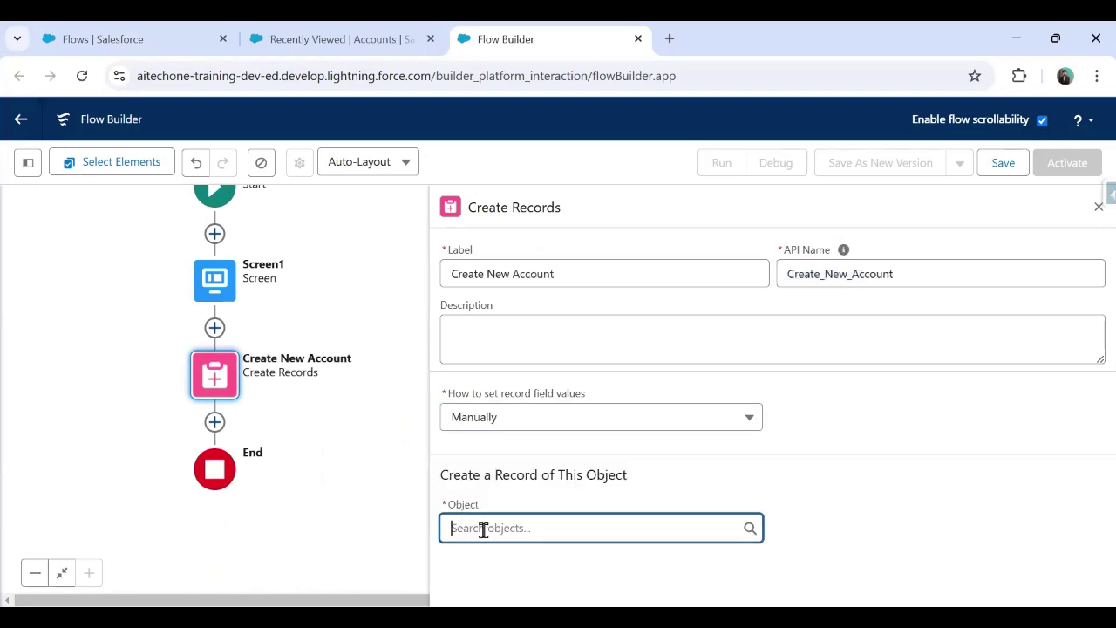
text(Account)
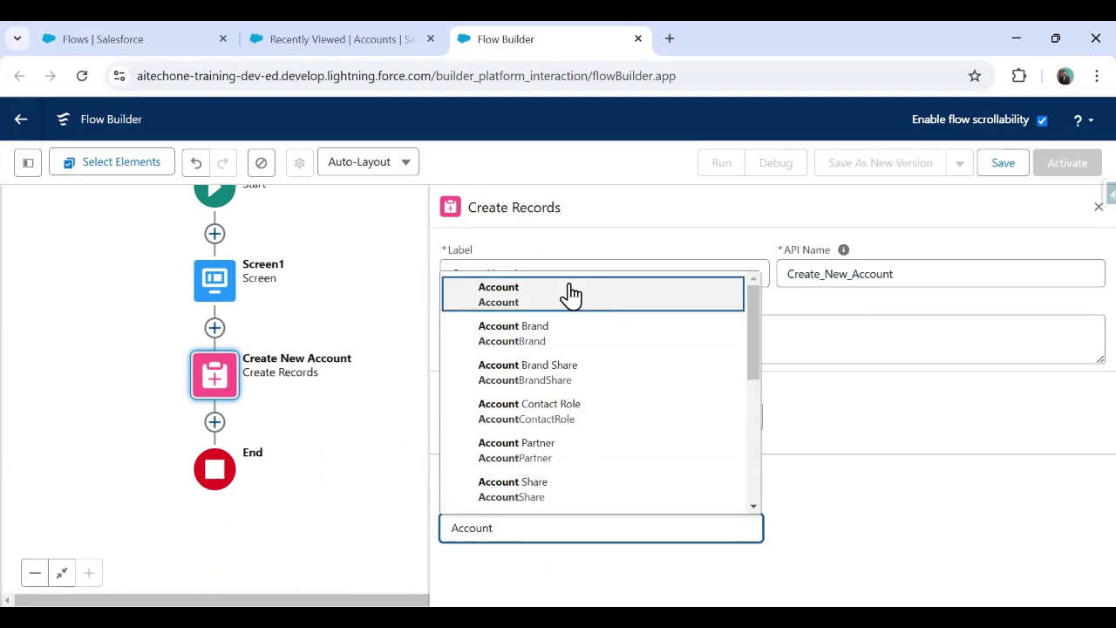
click(565, 294)
Step: Map the Account Name field to Screen1's Account Name input
scroll(802, 418, down, 1)
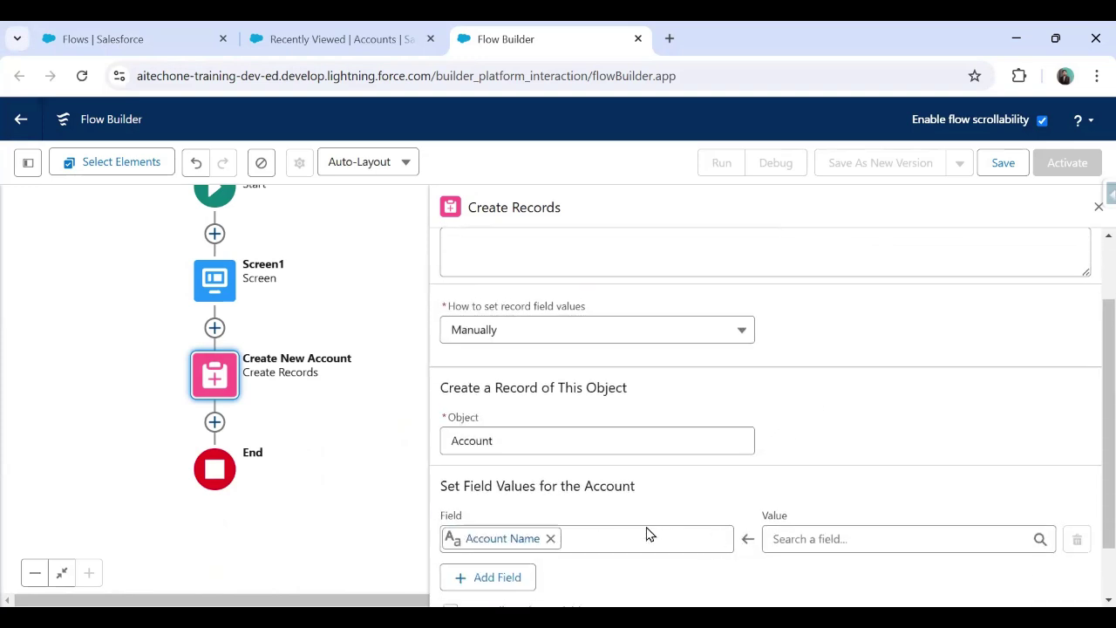
click(843, 540)
click(871, 259)
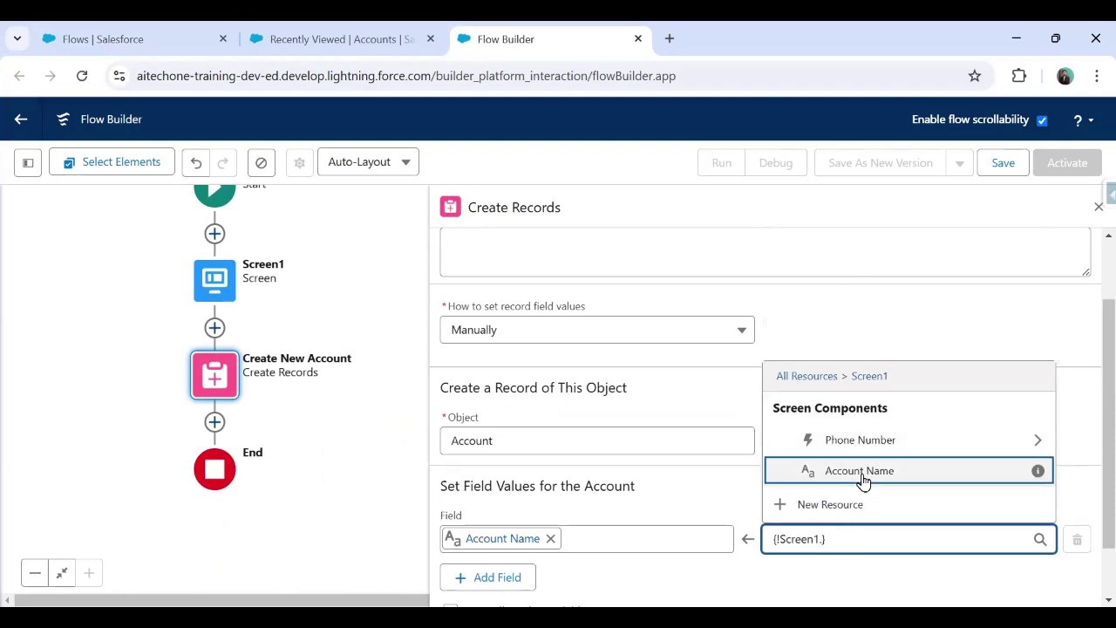
click(861, 470)
scroll(1092, 356, down, 1)
Step: Map the Account Phone field to Screen1's Phone Number input value
click(491, 510)
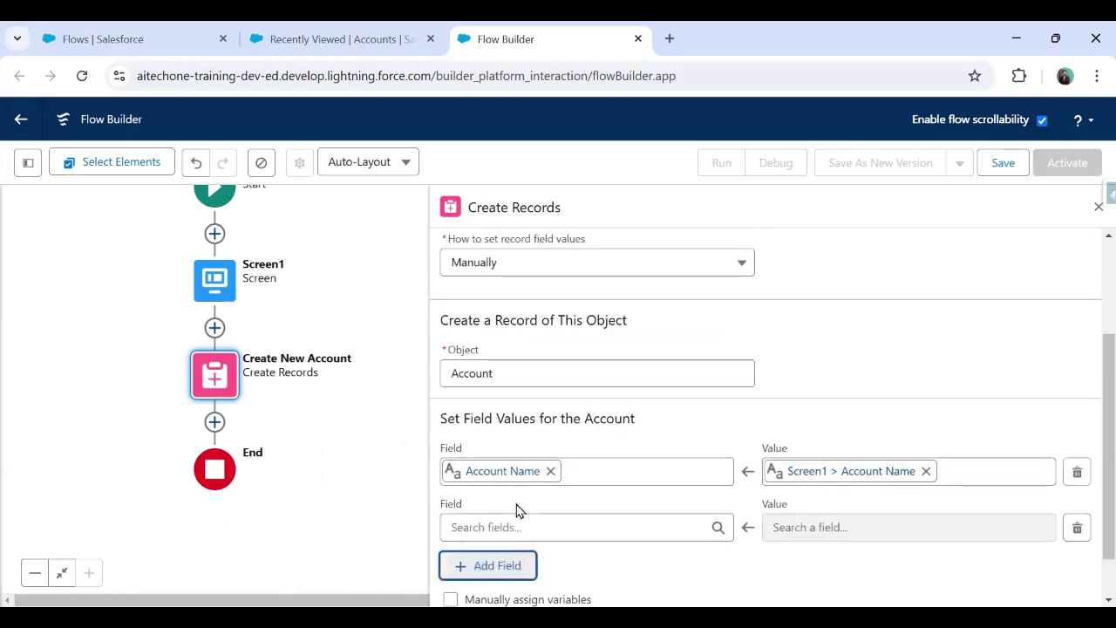
click(525, 527)
text(Phon)
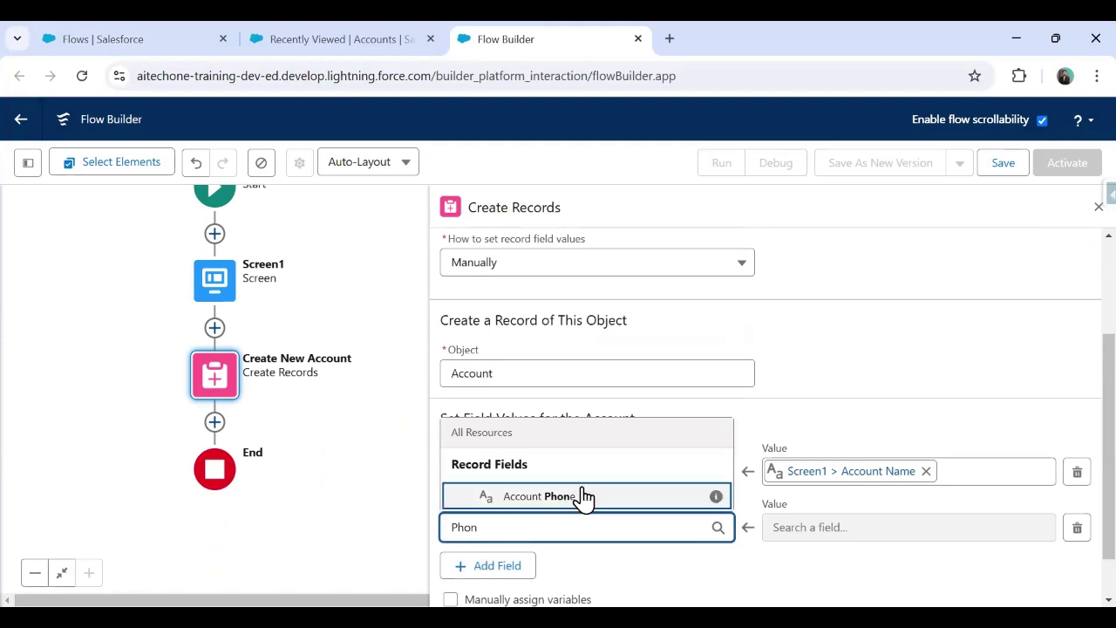
click(579, 495)
click(815, 528)
click(876, 258)
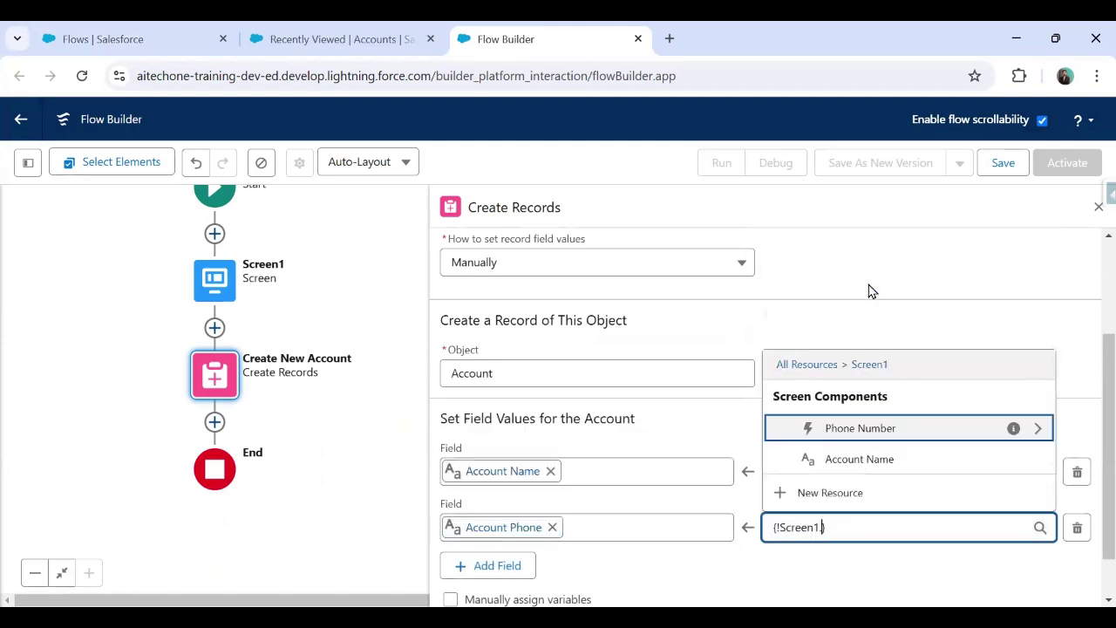
click(1036, 430)
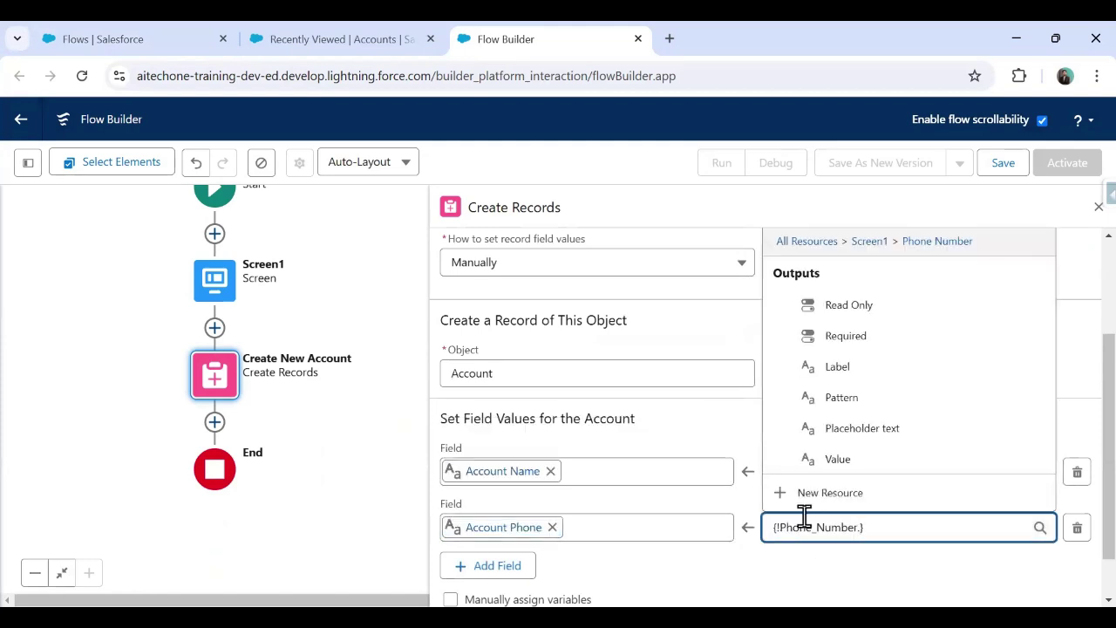
click(832, 460)
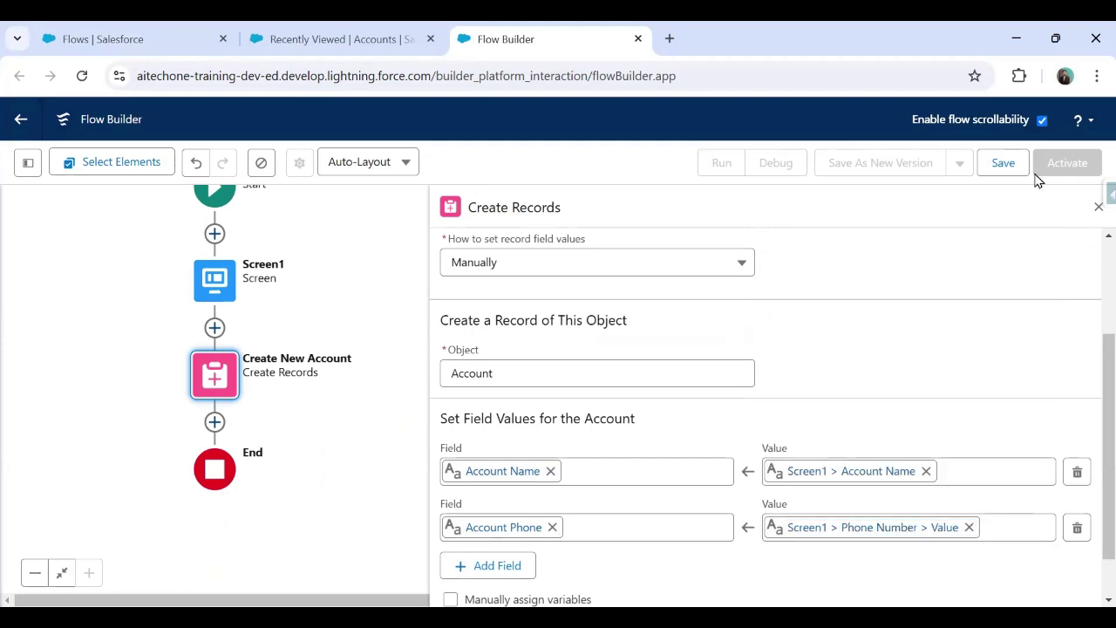
click(1004, 165)
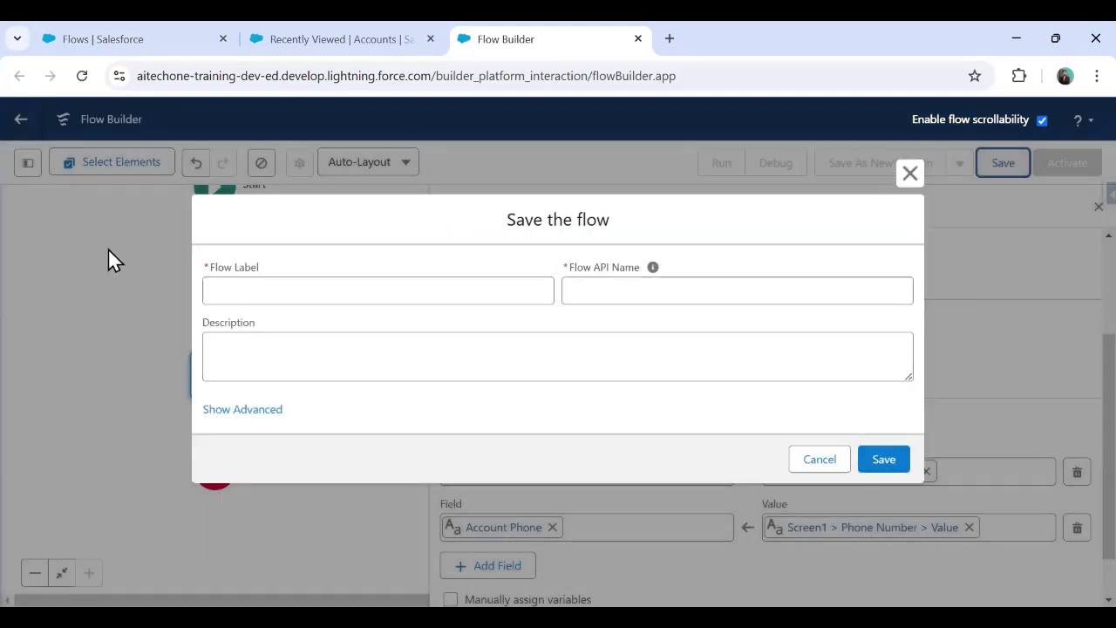
Step: Save the flow with label 'Flow To Add New Account' and its auto-generated API name, then activate it
click(312, 279)
text(Flow To)
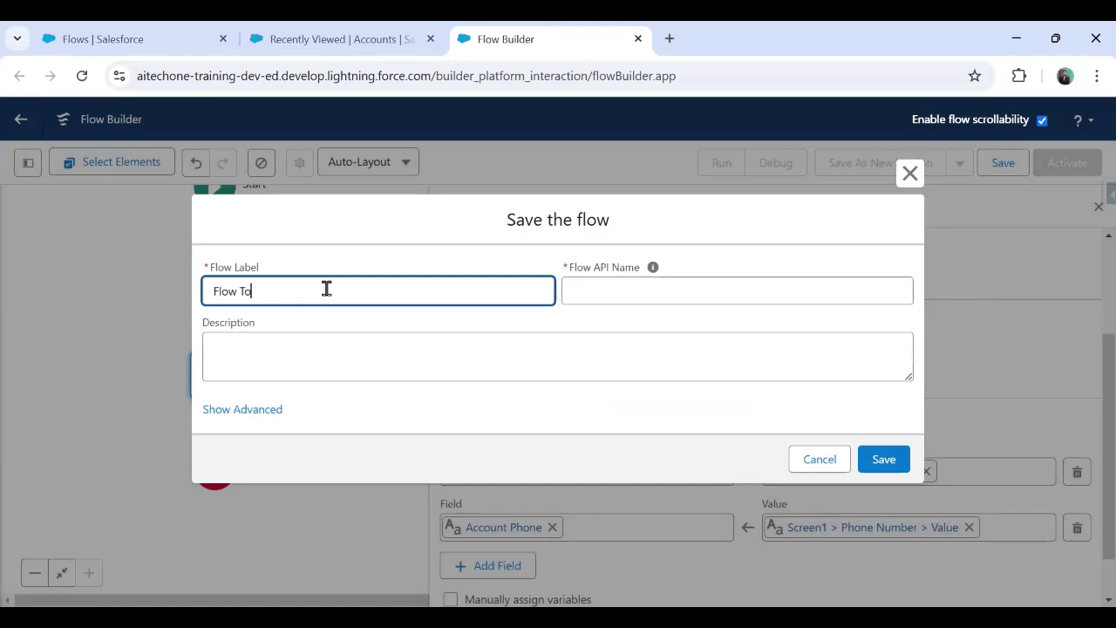
text( Add New Account)
key(Tab)
click(883, 464)
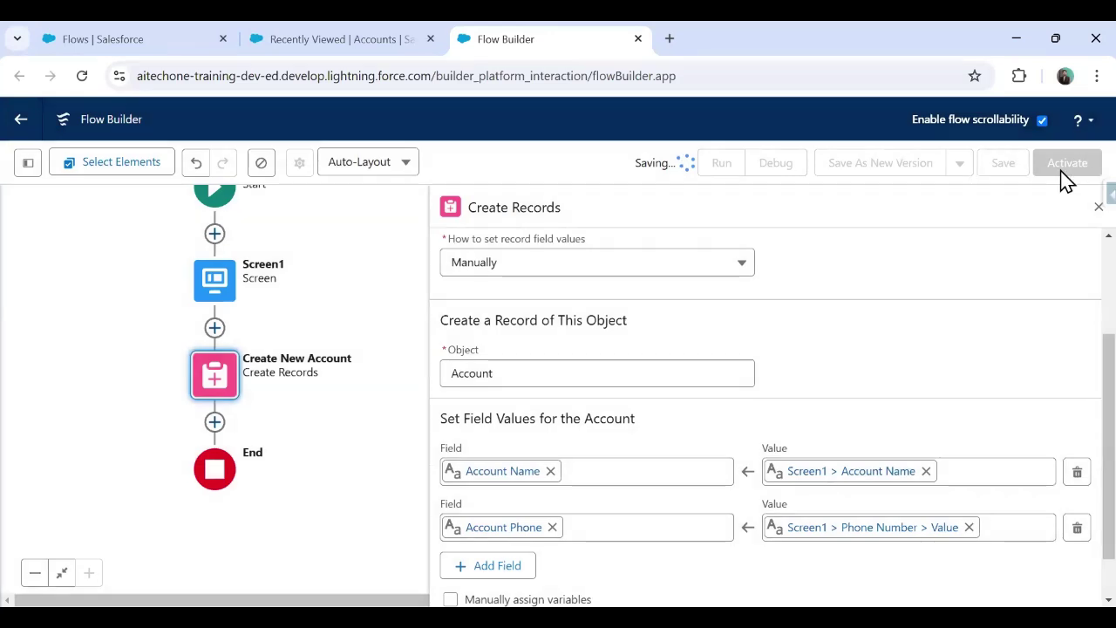
click(1068, 164)
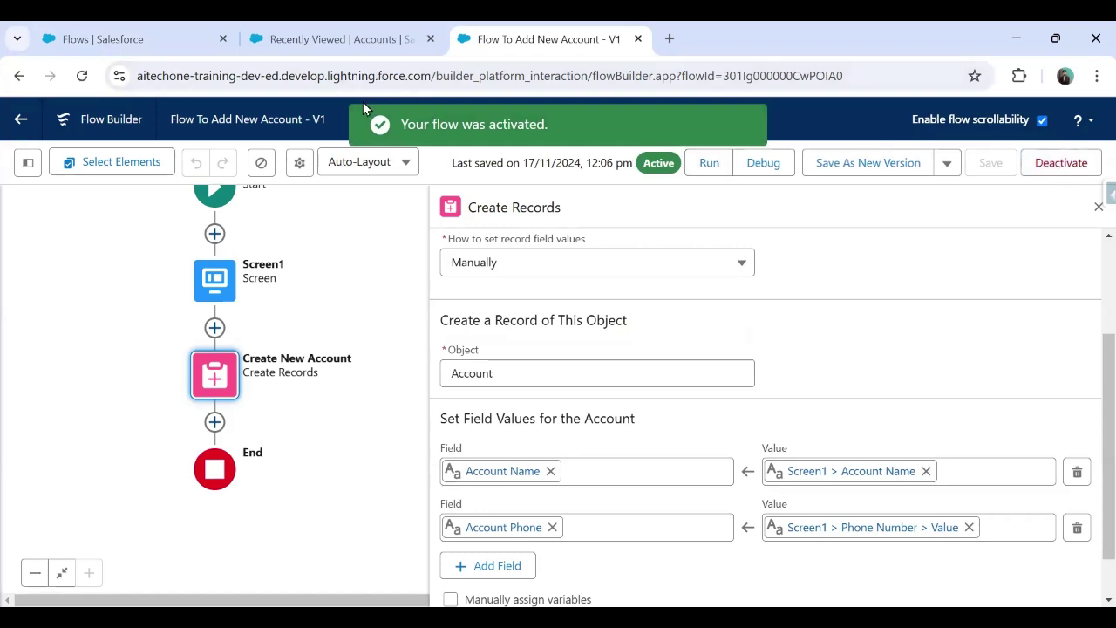
Step: Run the flow entering only a test phone number and submit with Save Account
click(710, 166)
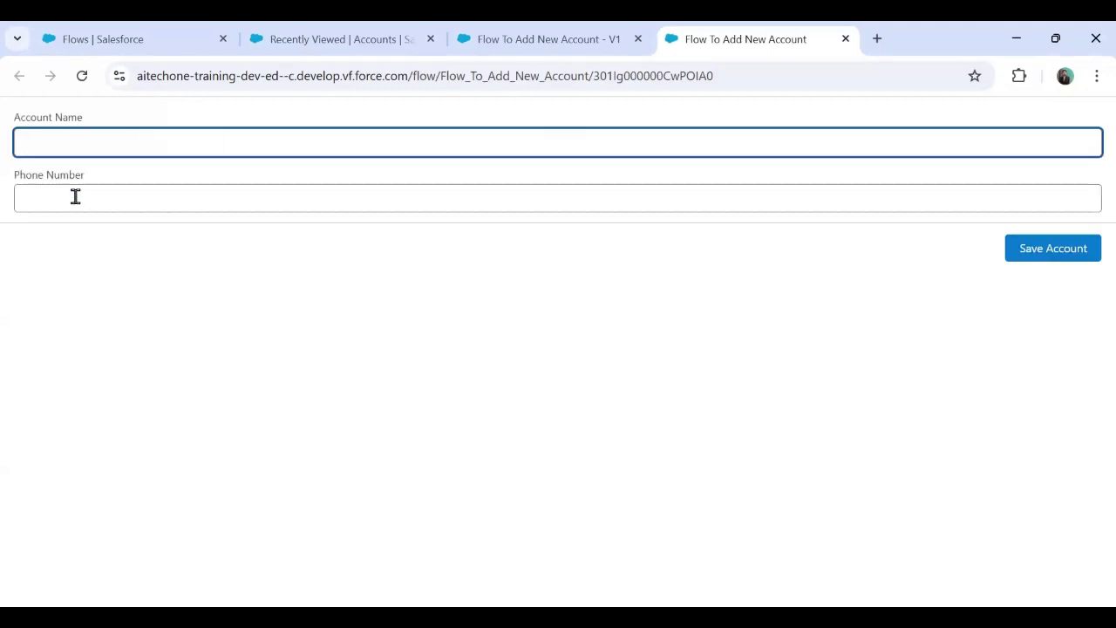
click(75, 197)
text(564567456)
click(1053, 248)
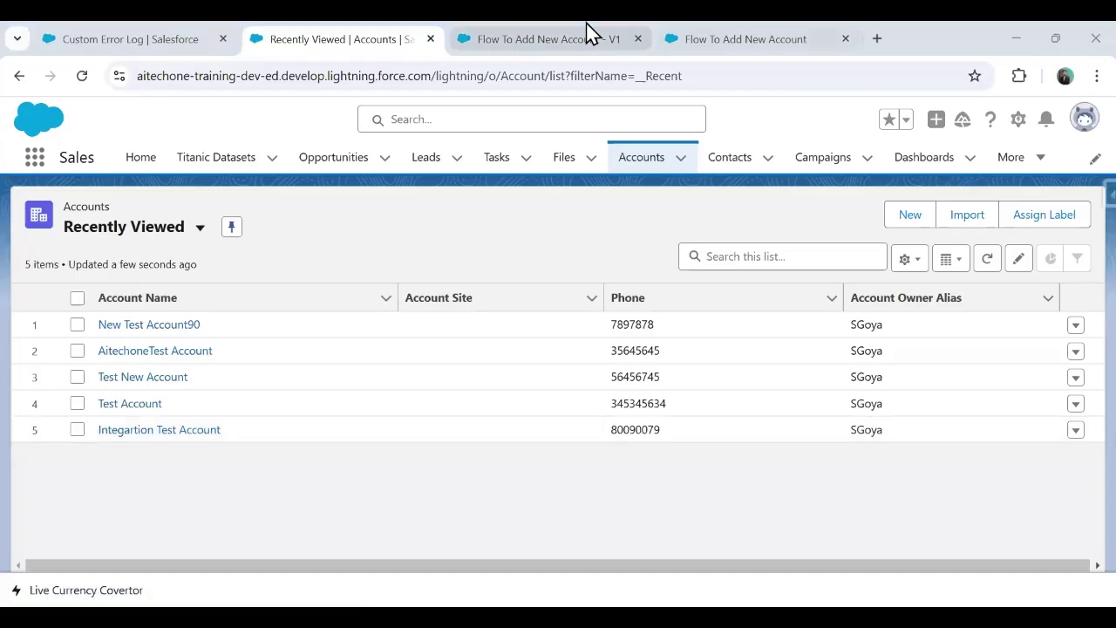
Step: Open the Custom_Error Logs list from the navigation bar's More menu
mouse_move(586, 23)
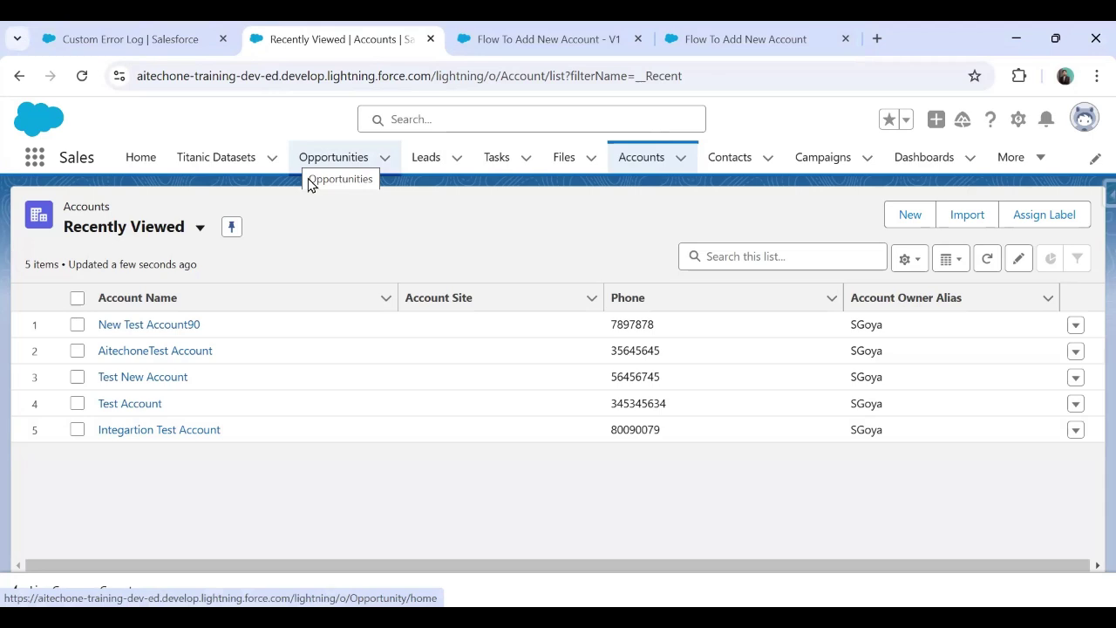
click(1010, 166)
click(983, 469)
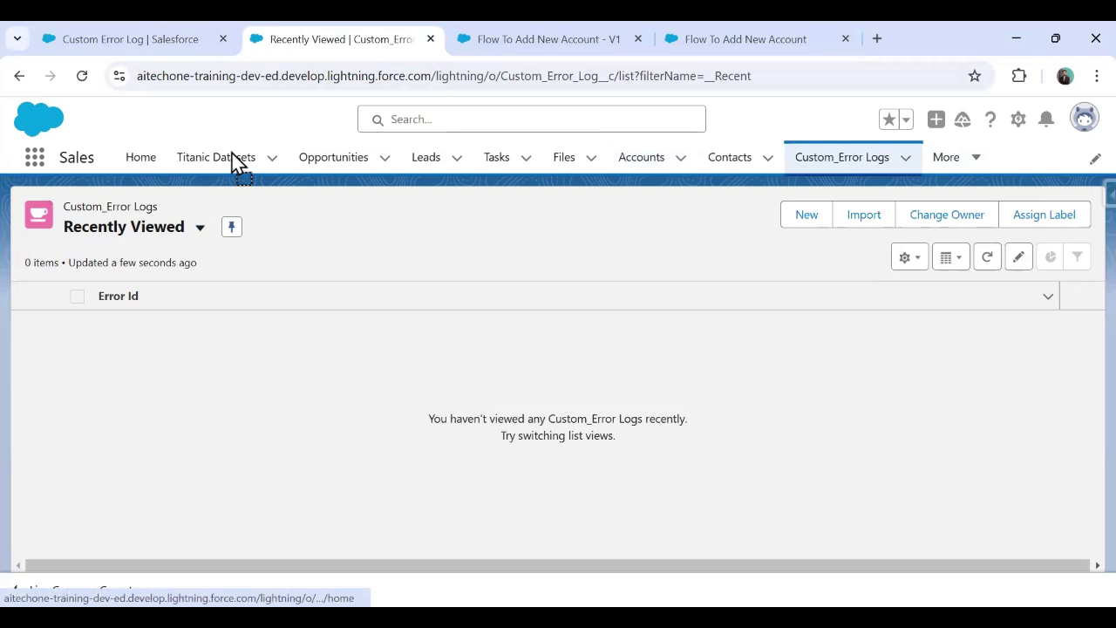
Step: Inspect a new Custom Error Log's Error Message and Error Source fields, discard it, and return to the flow
click(807, 217)
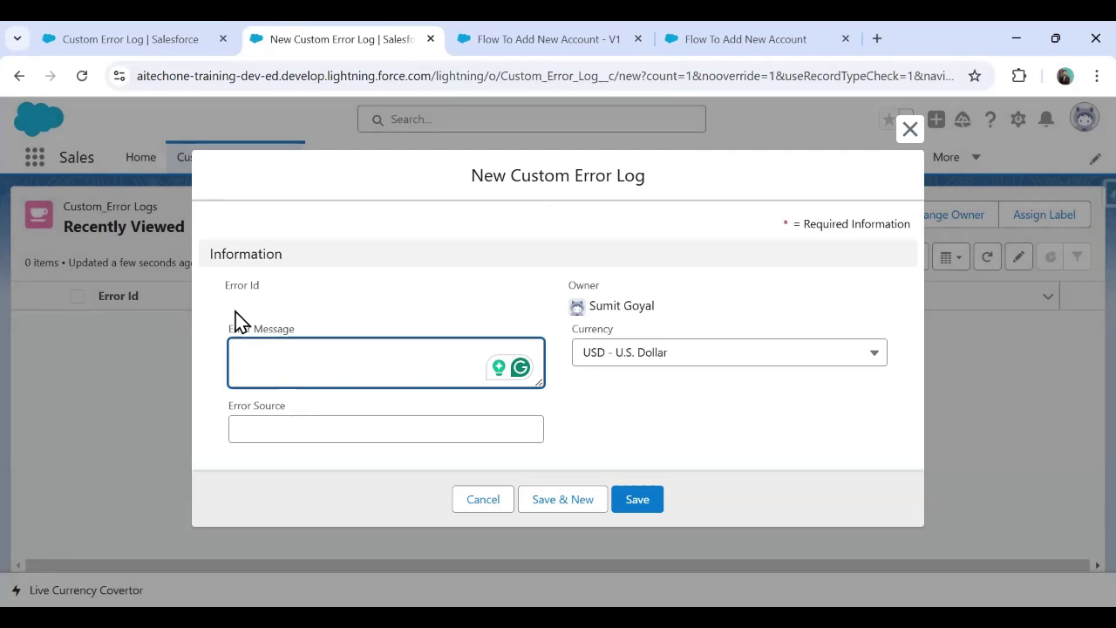
click(273, 428)
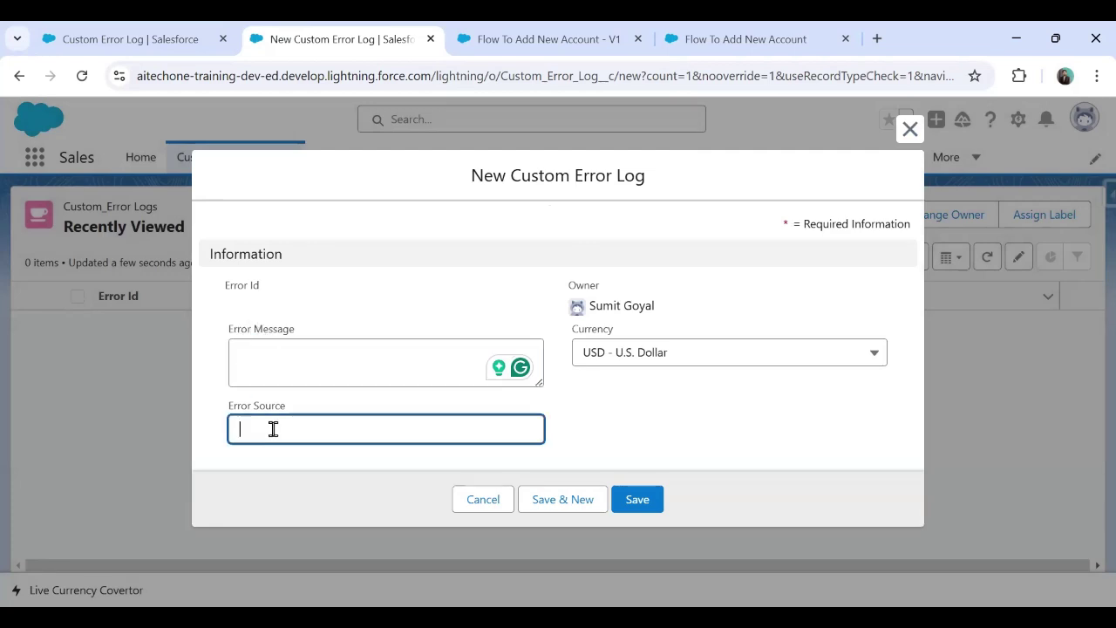
click(276, 360)
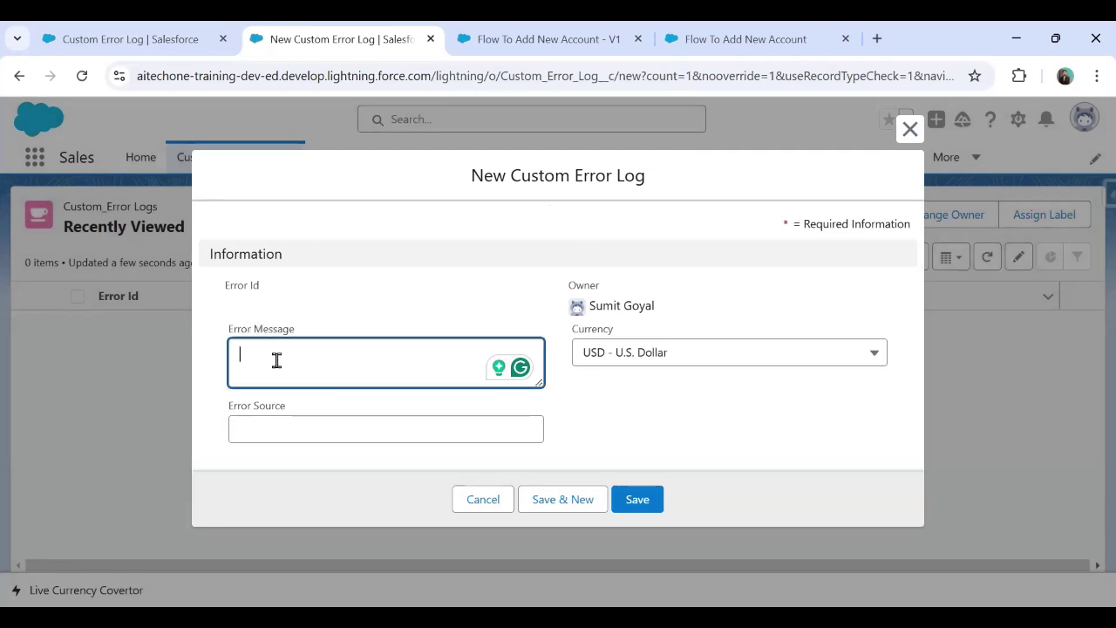
click(287, 434)
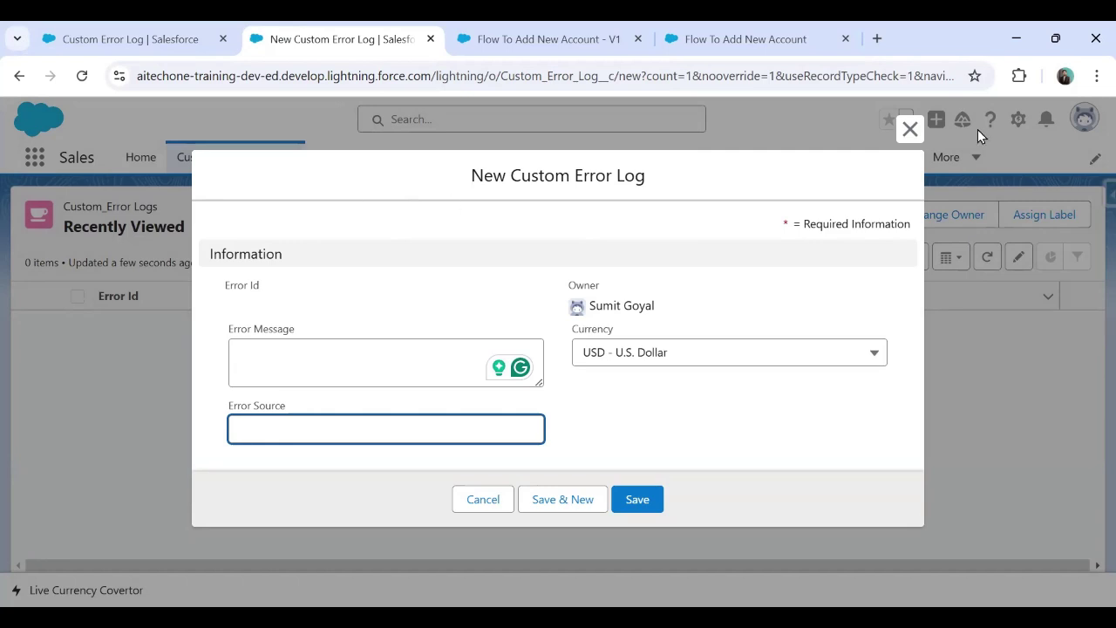
key(Escape)
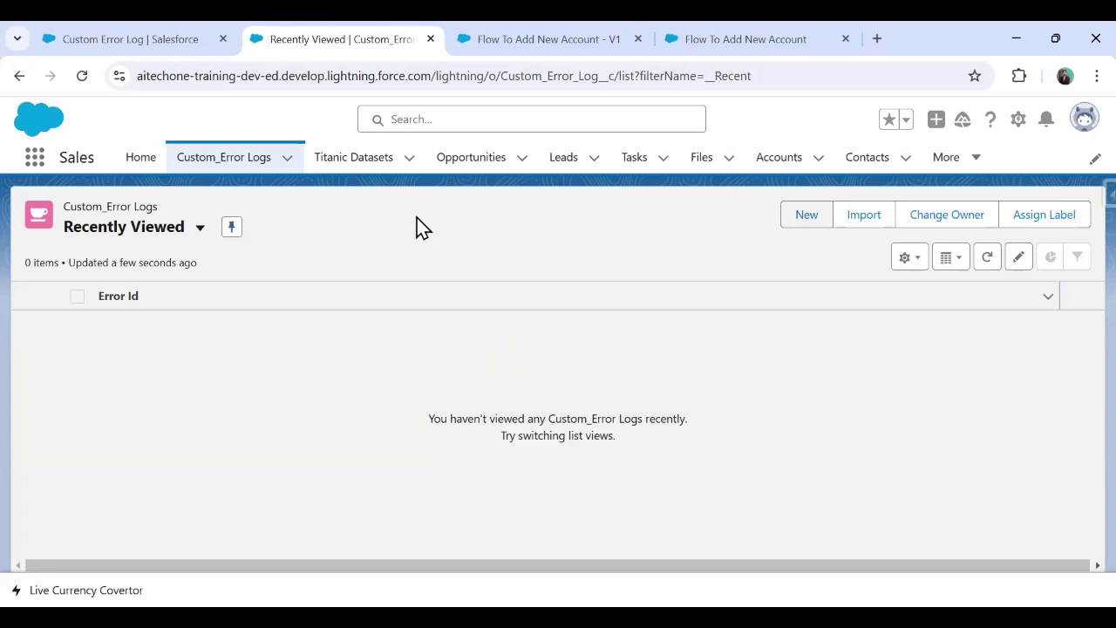
key(ctrl+Tab)
click(1097, 208)
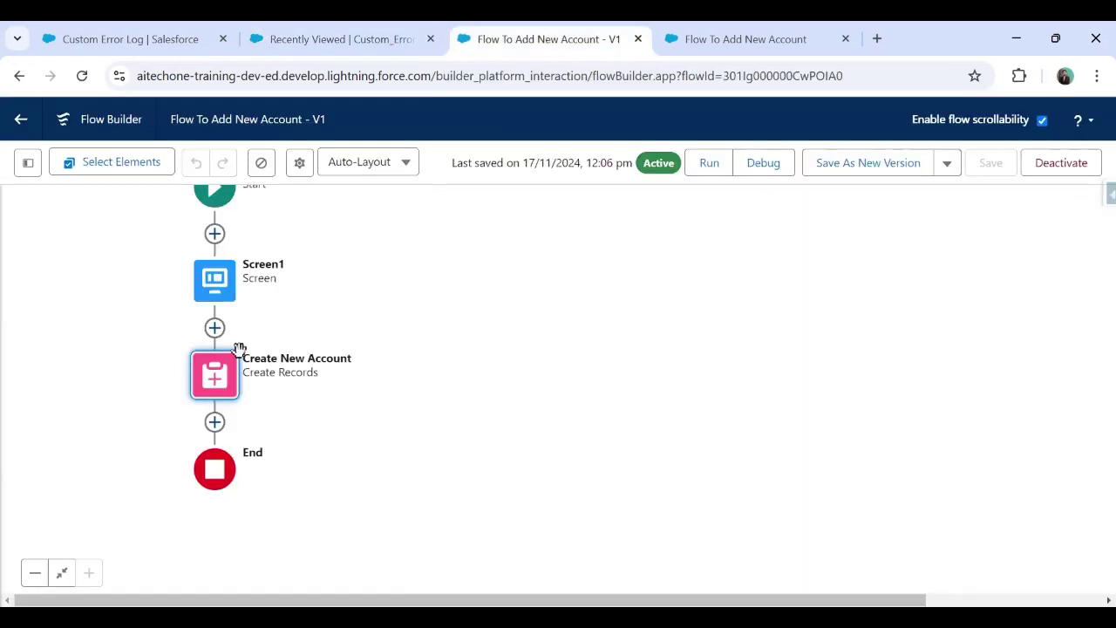
click(223, 392)
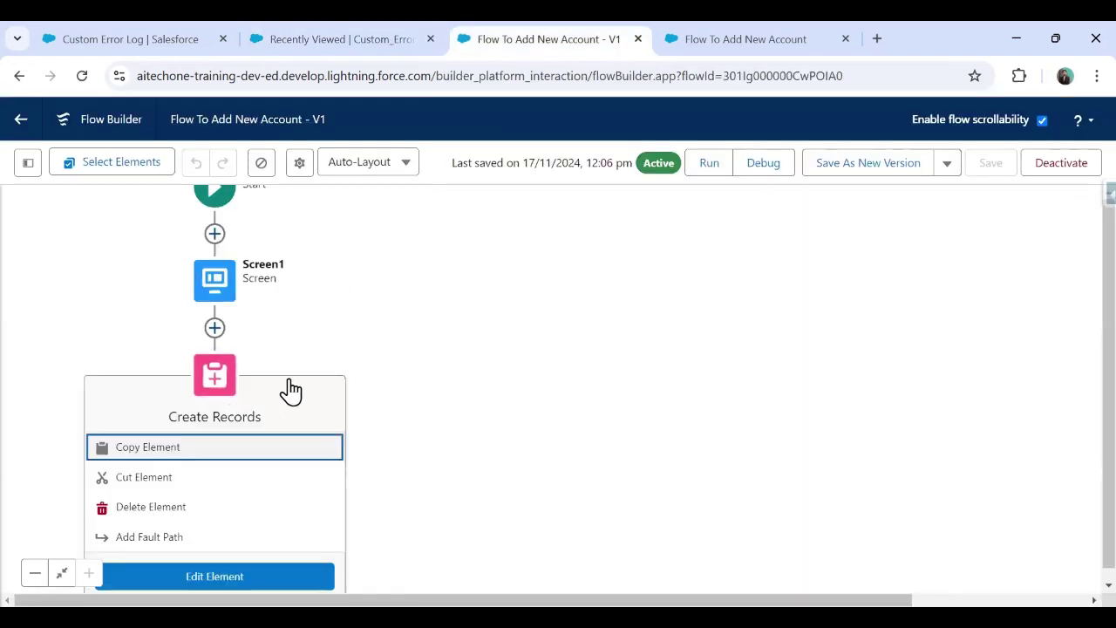
click(145, 537)
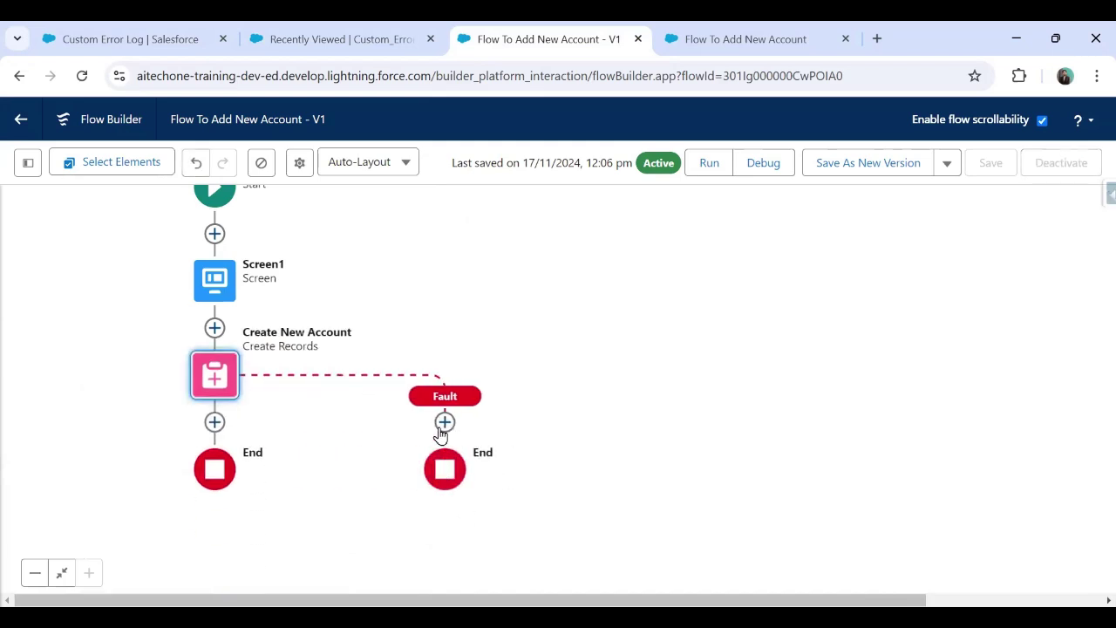
click(444, 421)
drag(660, 514, 665, 371)
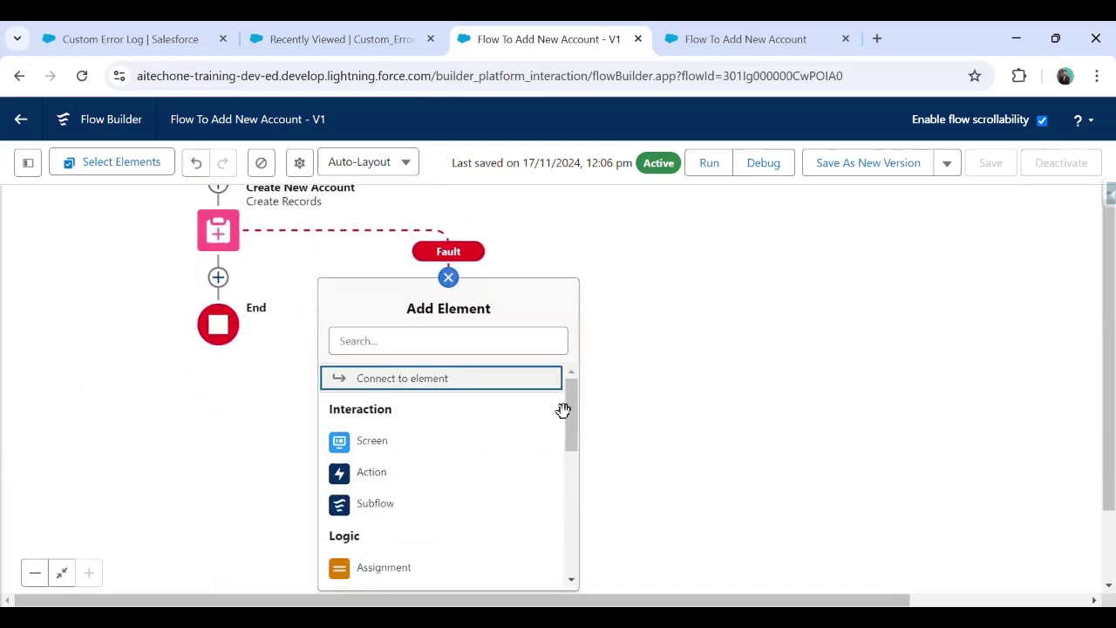
drag(563, 410, 582, 530)
scroll(381, 473, down, 1)
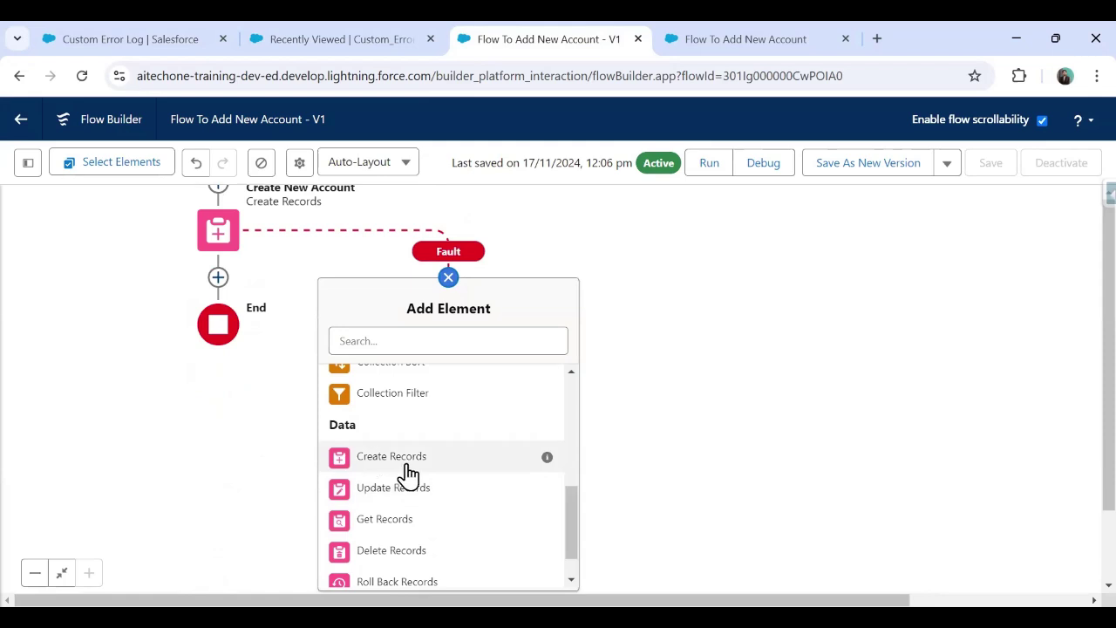
click(515, 298)
drag(323, 313, 366, 436)
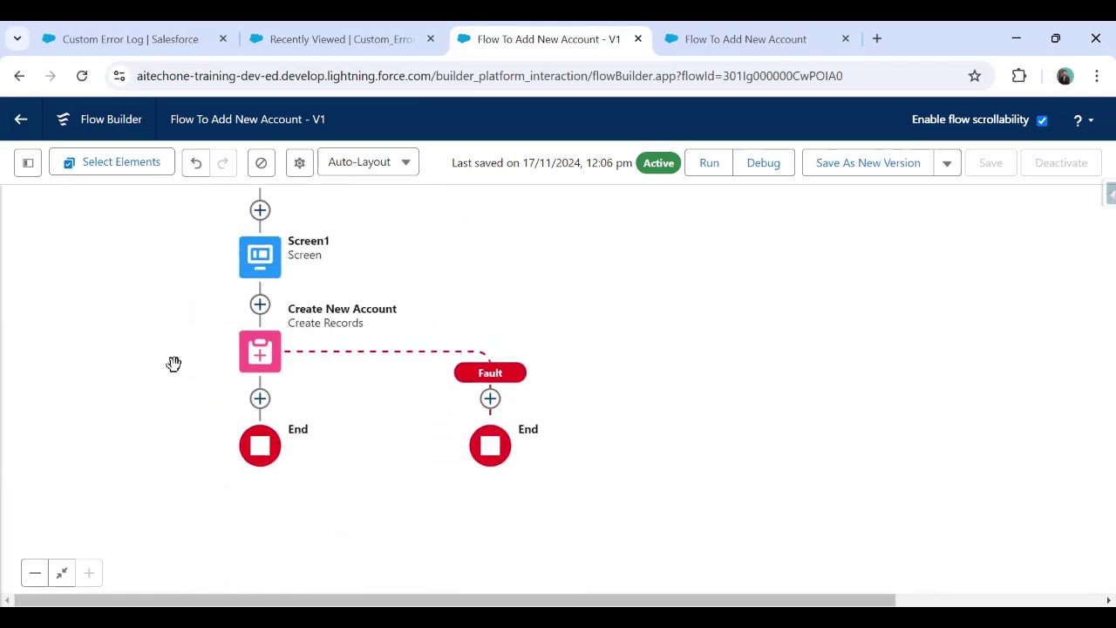
click(196, 164)
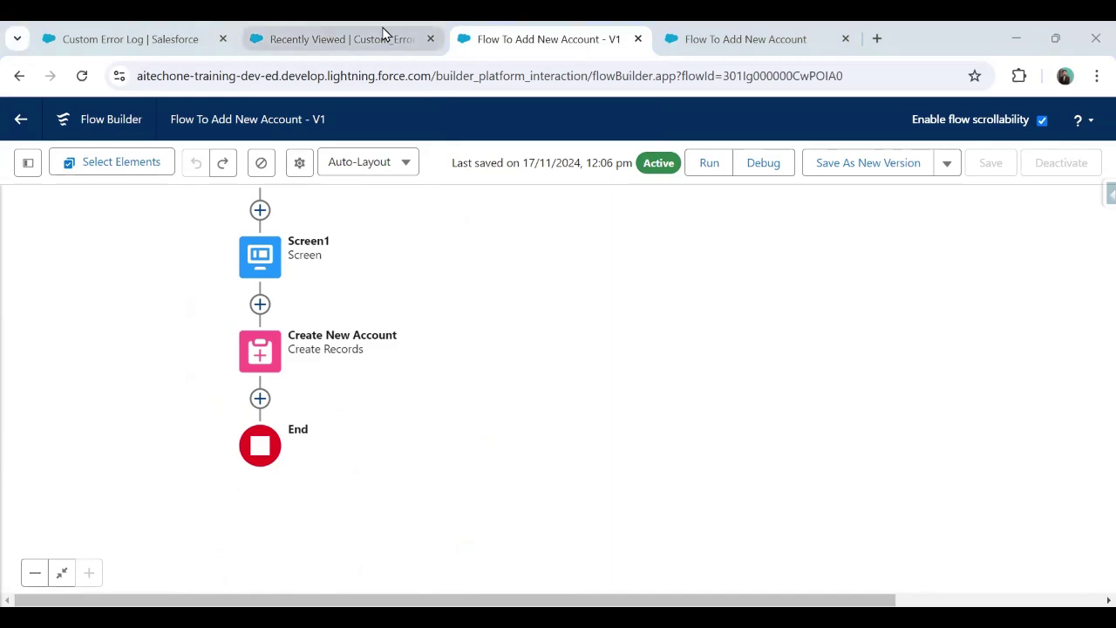
Step: Go from Setup Home to the Flows page and begin a New Flow
click(311, 41)
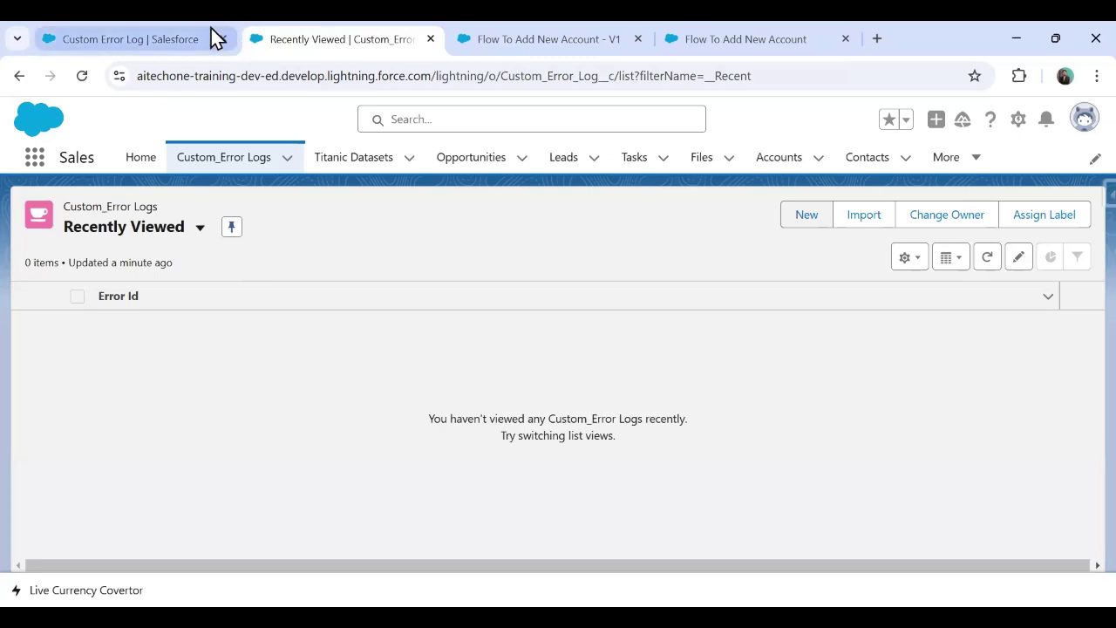
click(148, 33)
click(314, 35)
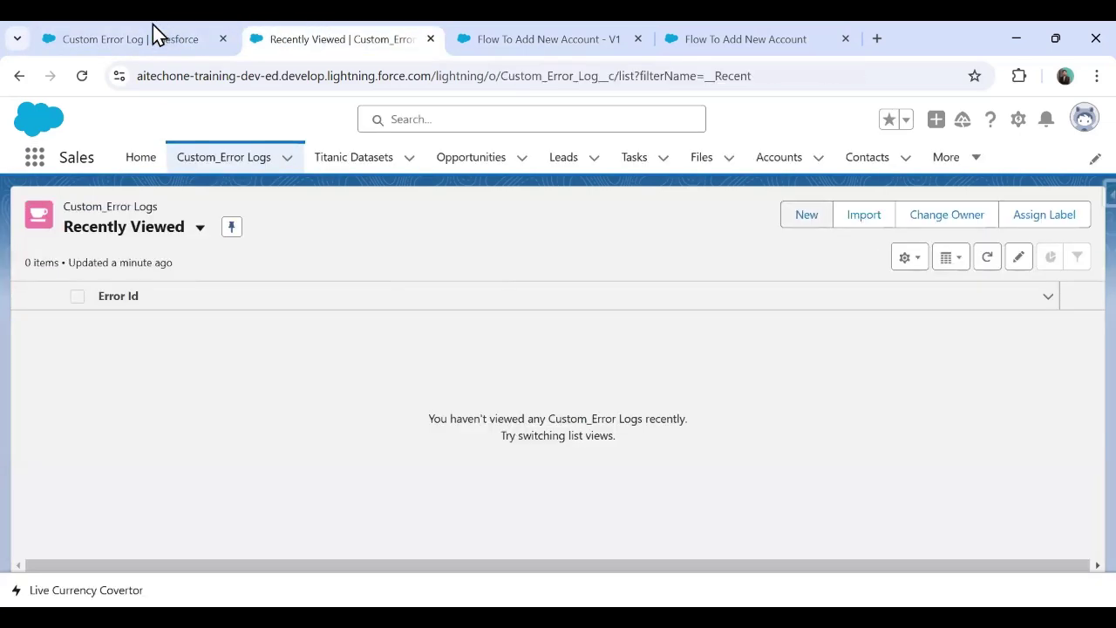
click(154, 35)
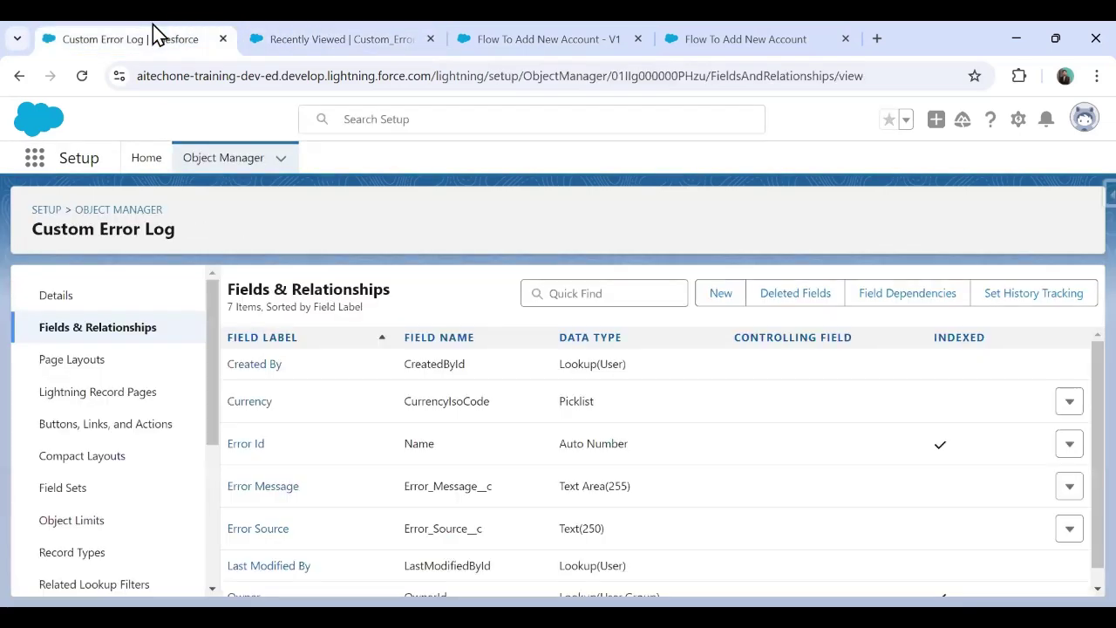
click(146, 157)
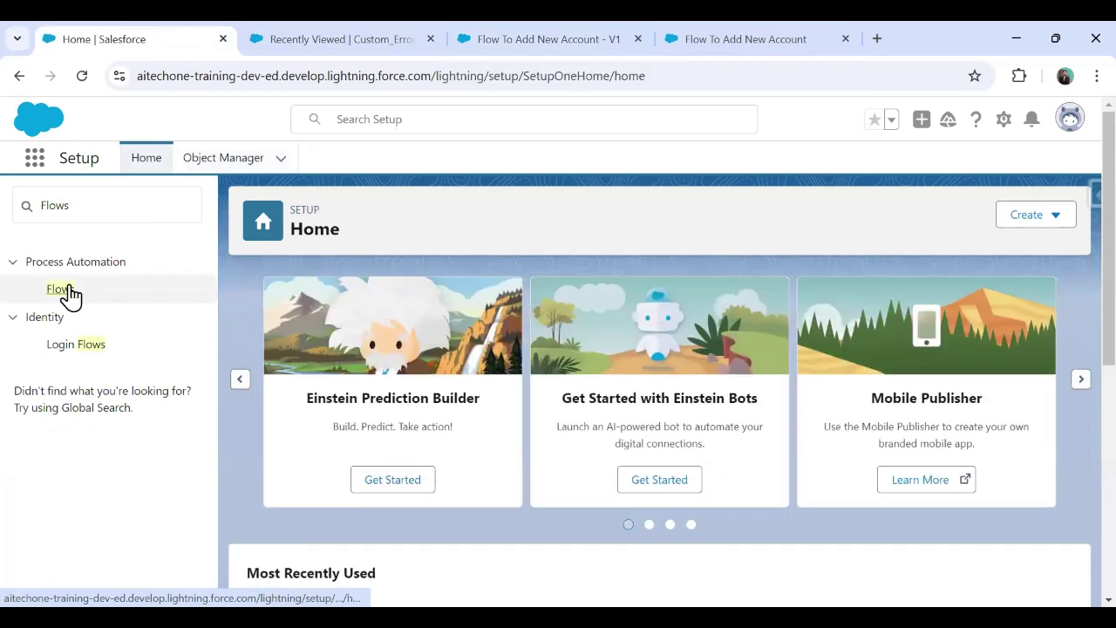
click(60, 289)
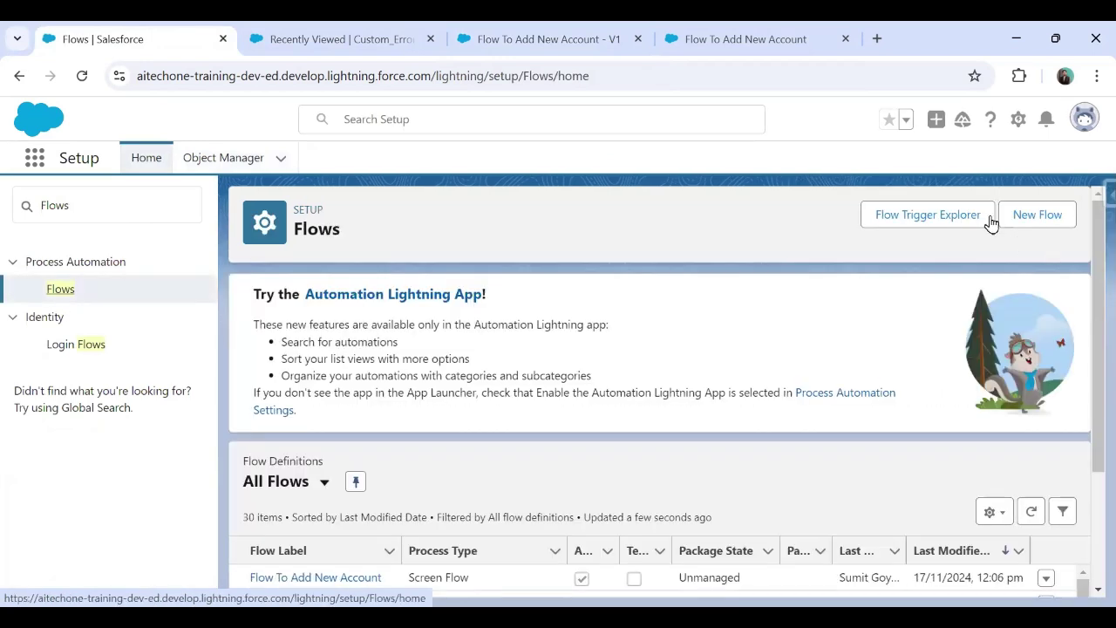
click(1033, 216)
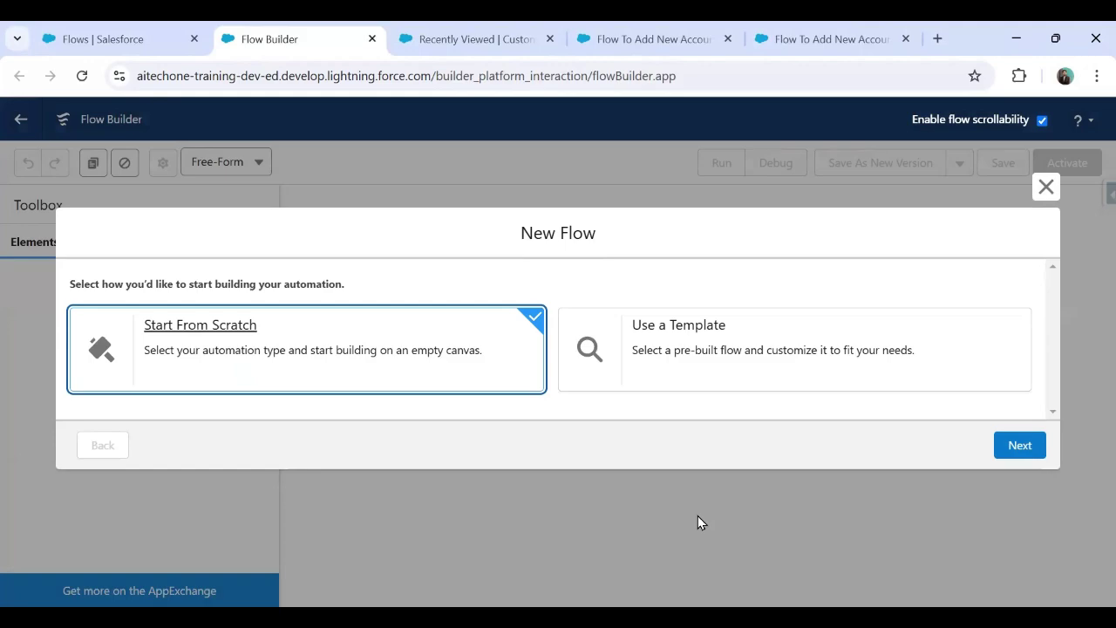
Step: Zoom out and create a Platform Event—Triggered Flow starting from scratch
key(ctrl+minus)
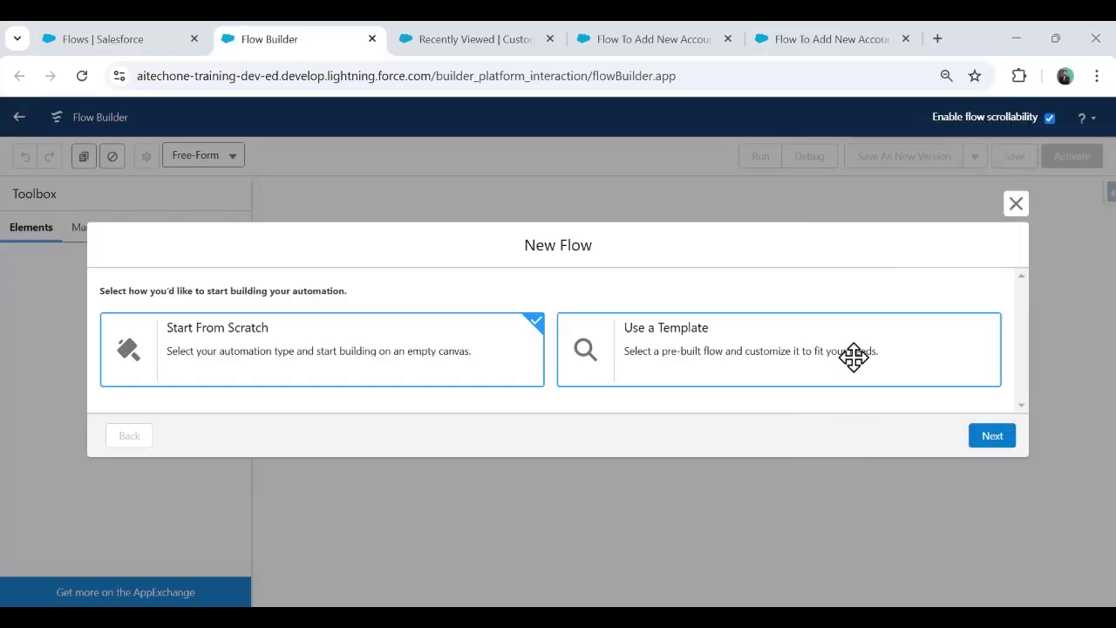
click(991, 435)
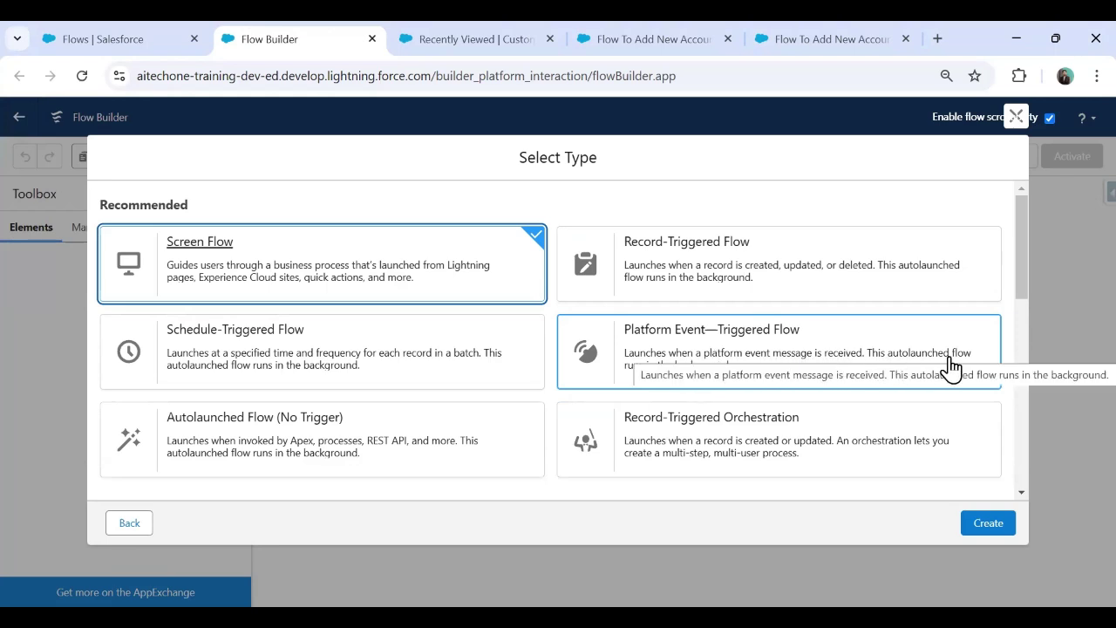
click(711, 360)
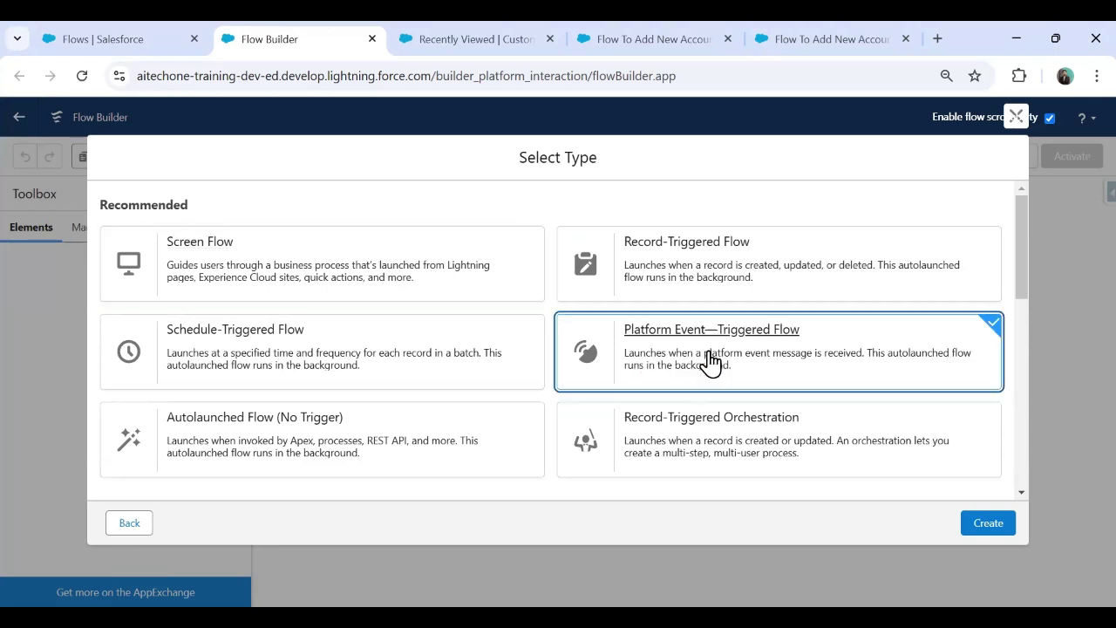
click(987, 523)
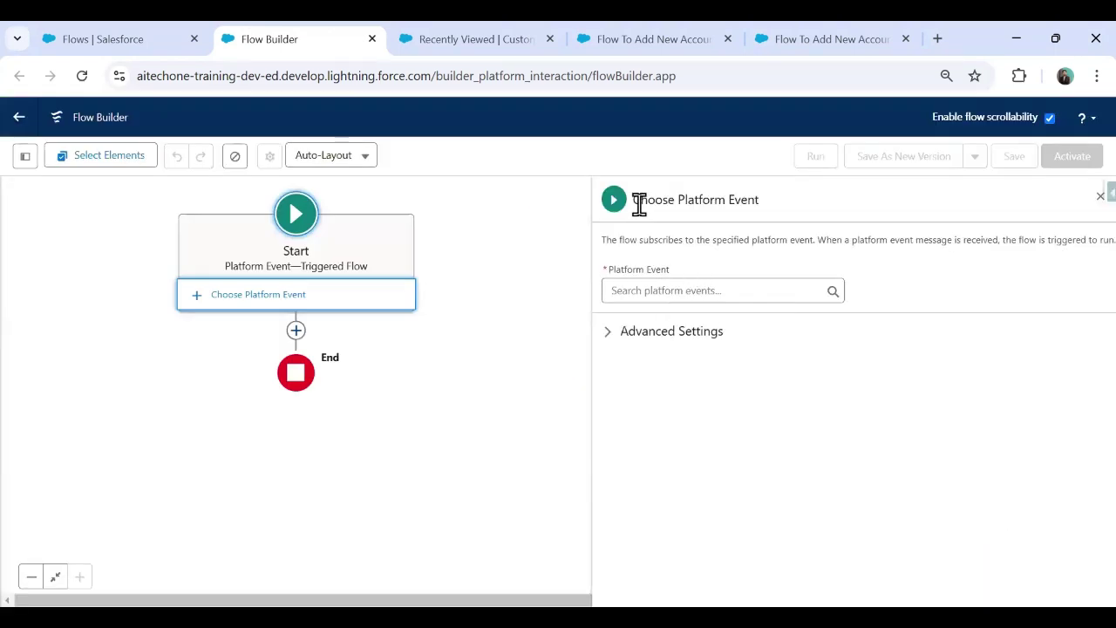
Step: Open the platform event dropdown in the Choose Platform Event panel
drag(629, 199, 776, 216)
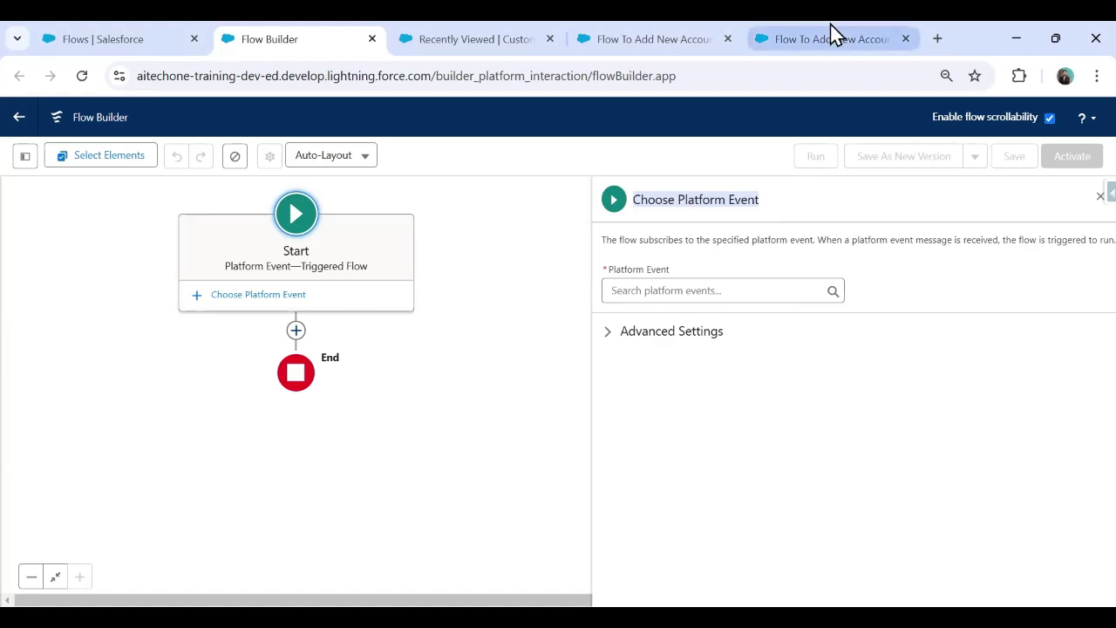
click(662, 289)
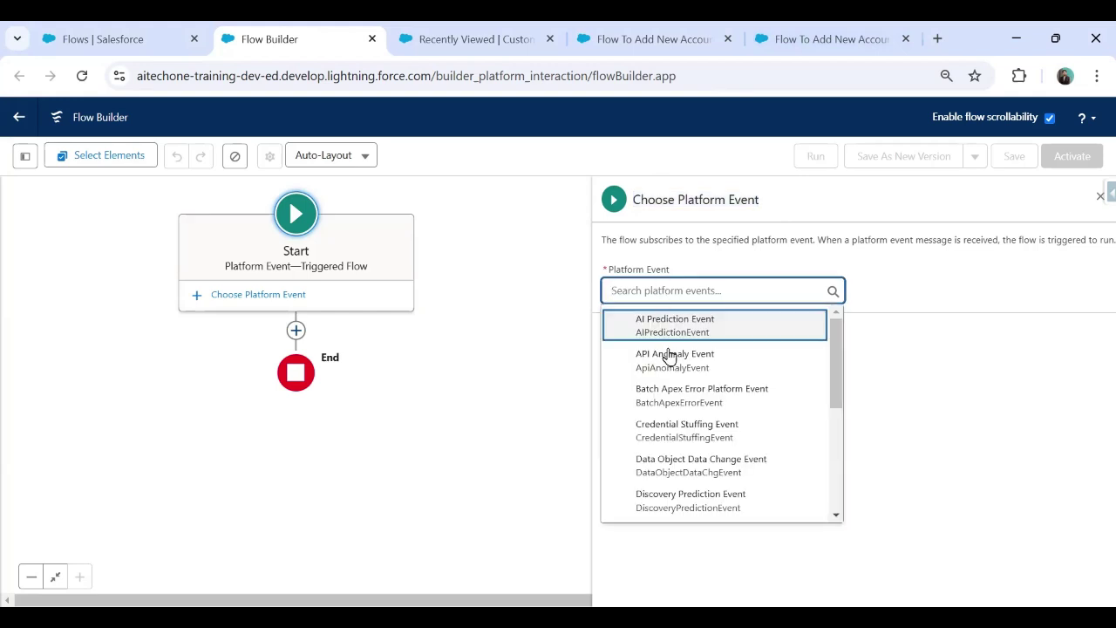
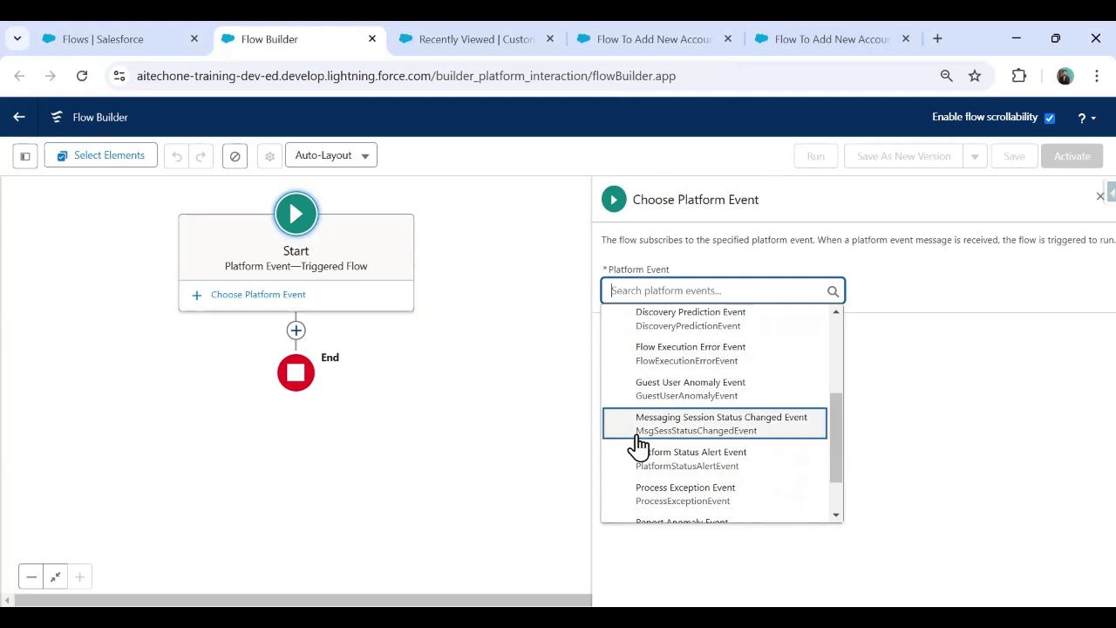
Step: Choose Flow Execution Error Event as the flow's triggering platform event
click(687, 366)
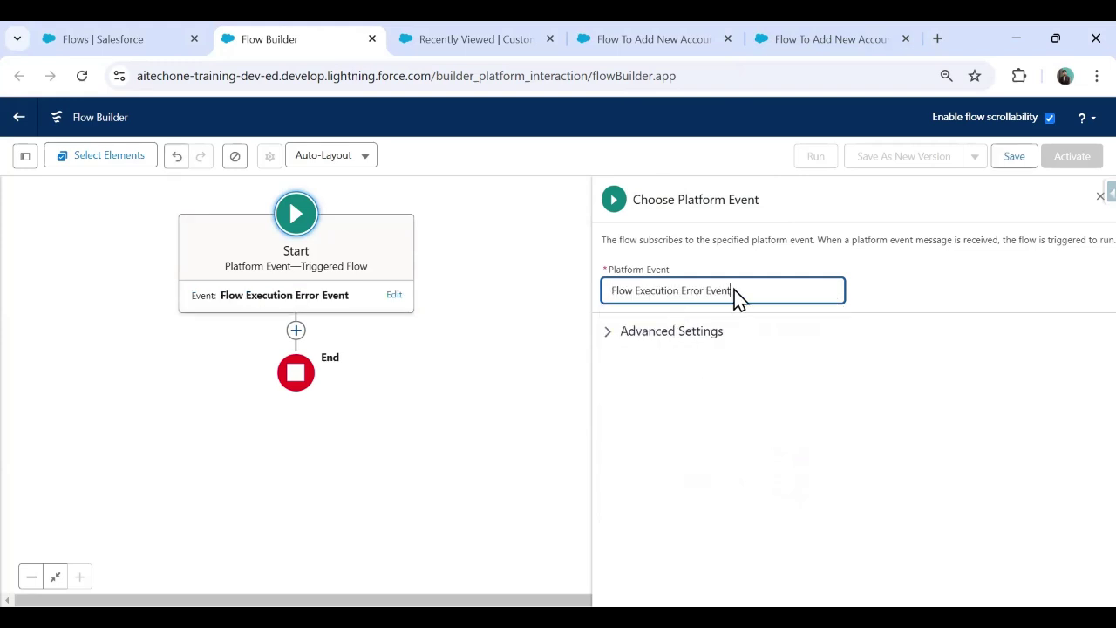
drag(750, 291, 601, 299)
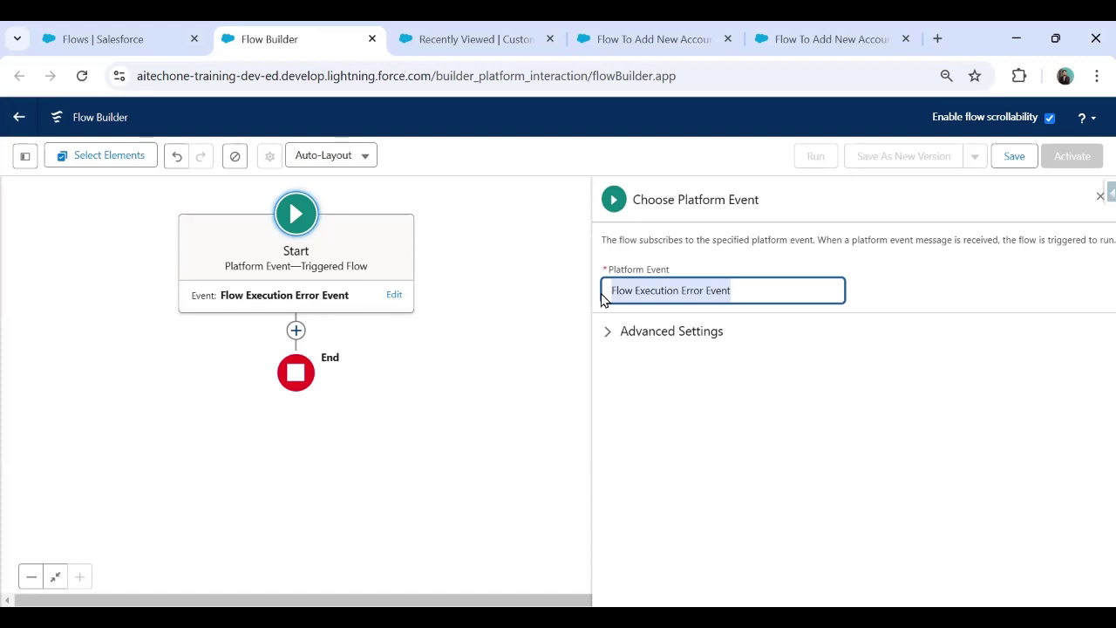
click(558, 317)
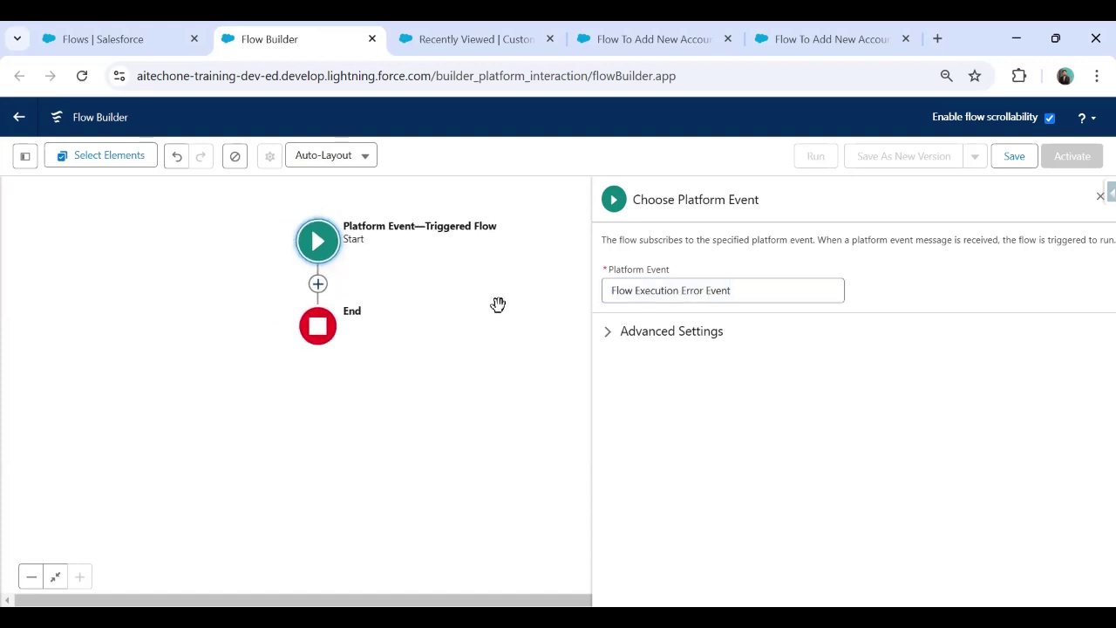
drag(461, 358, 441, 332)
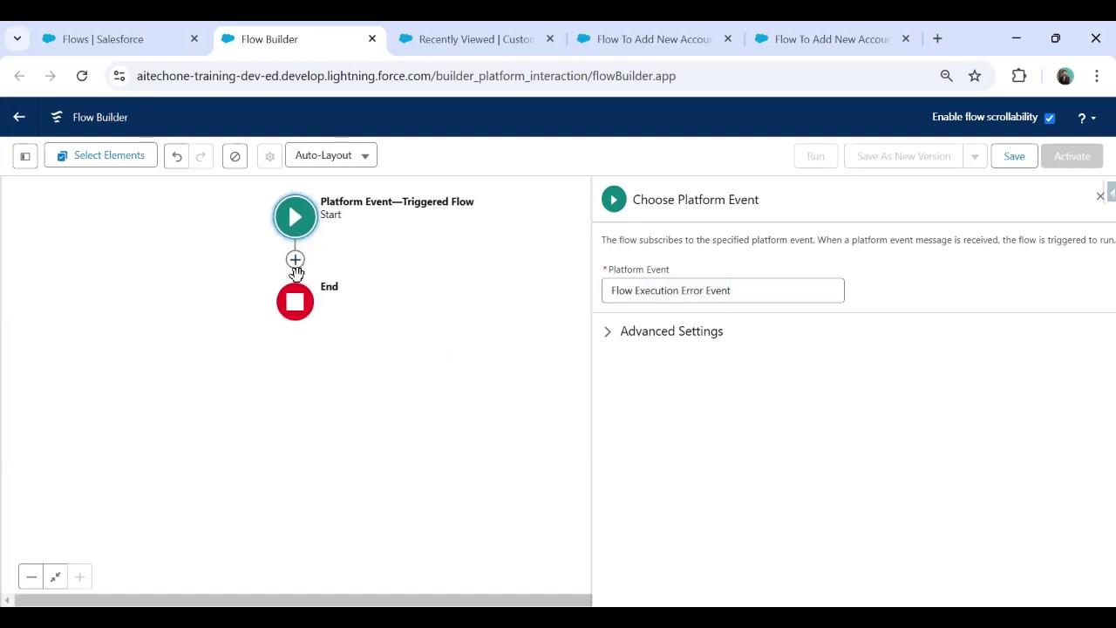
click(1099, 196)
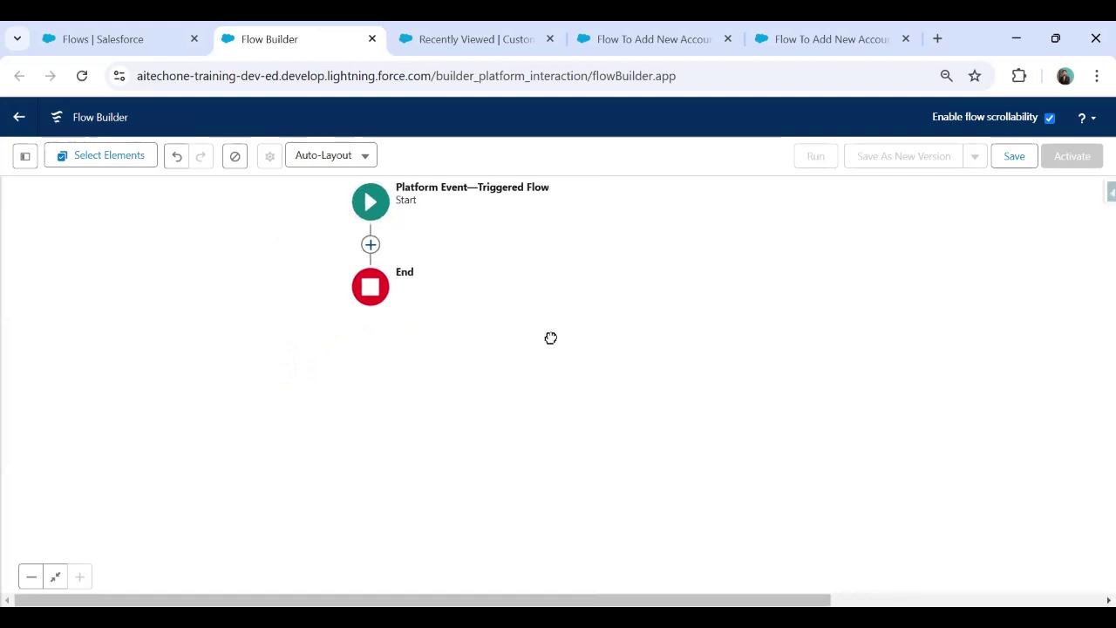
Step: Recheck the Start step's Flow Execution Error Event setting, then bring up the Custom_Error Logs list
click(303, 240)
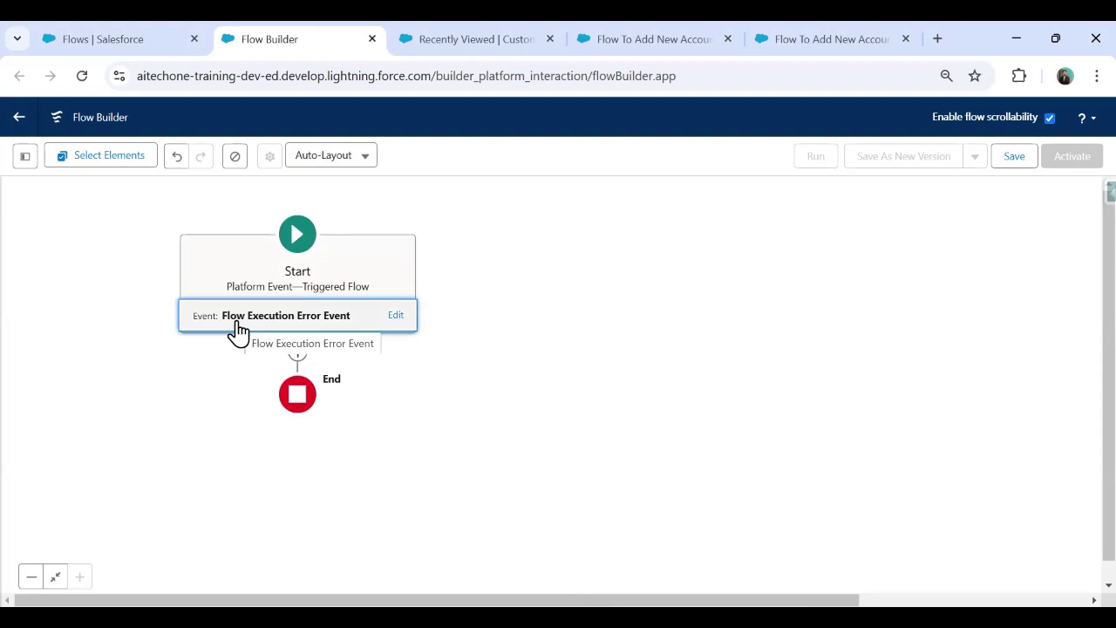
click(283, 324)
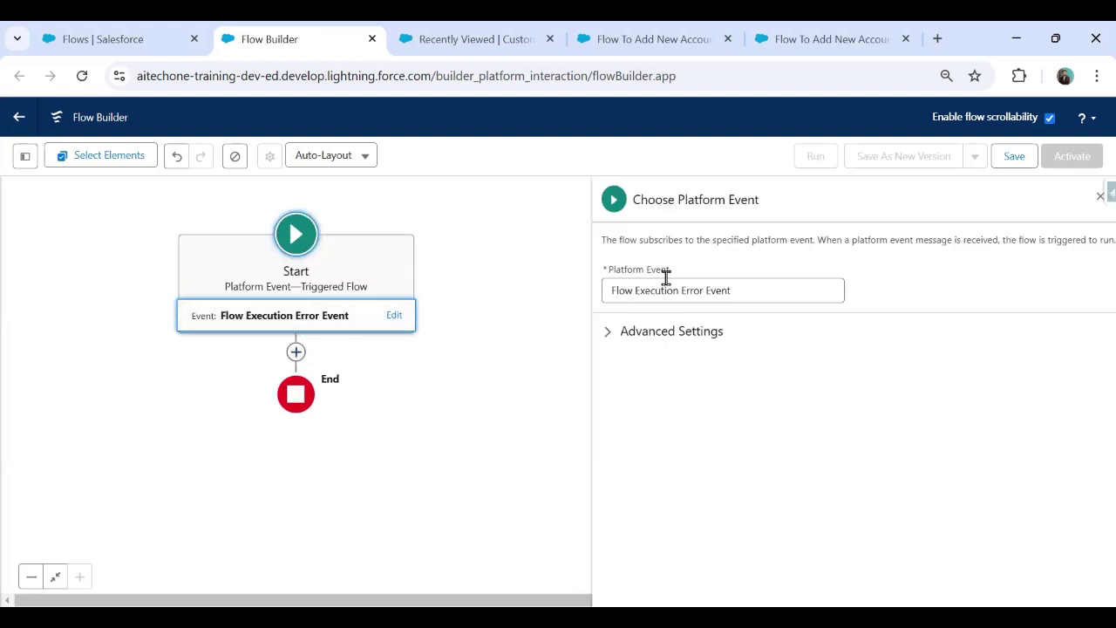
click(1103, 193)
click(1095, 194)
click(1089, 198)
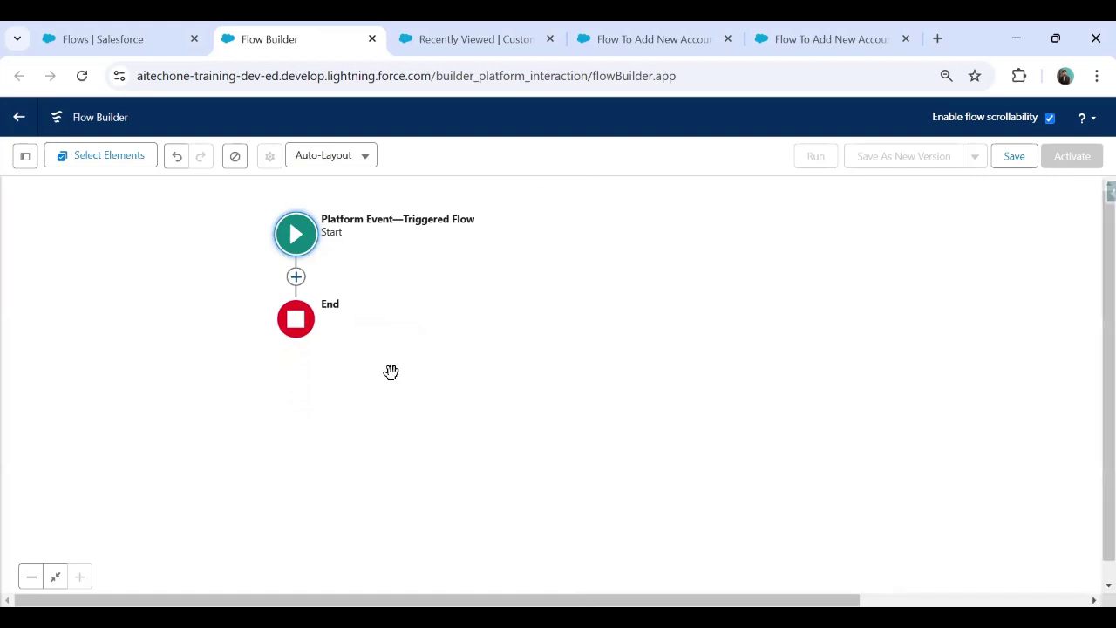
click(486, 30)
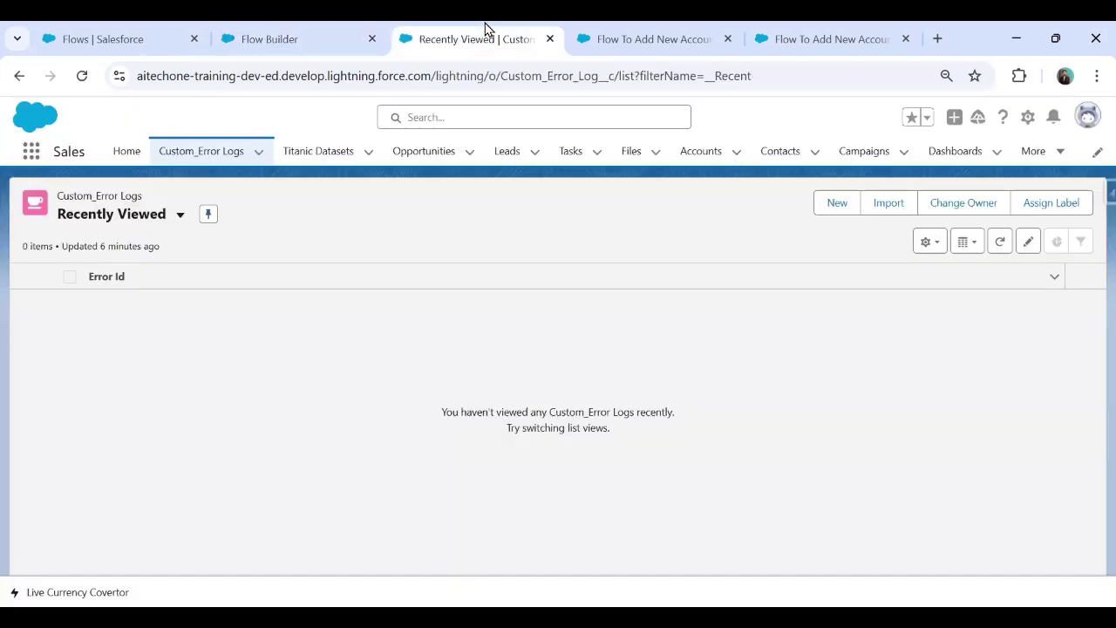
Step: Switch the Custom_Error Logs list view to All and return to the flow canvas
click(181, 215)
click(105, 273)
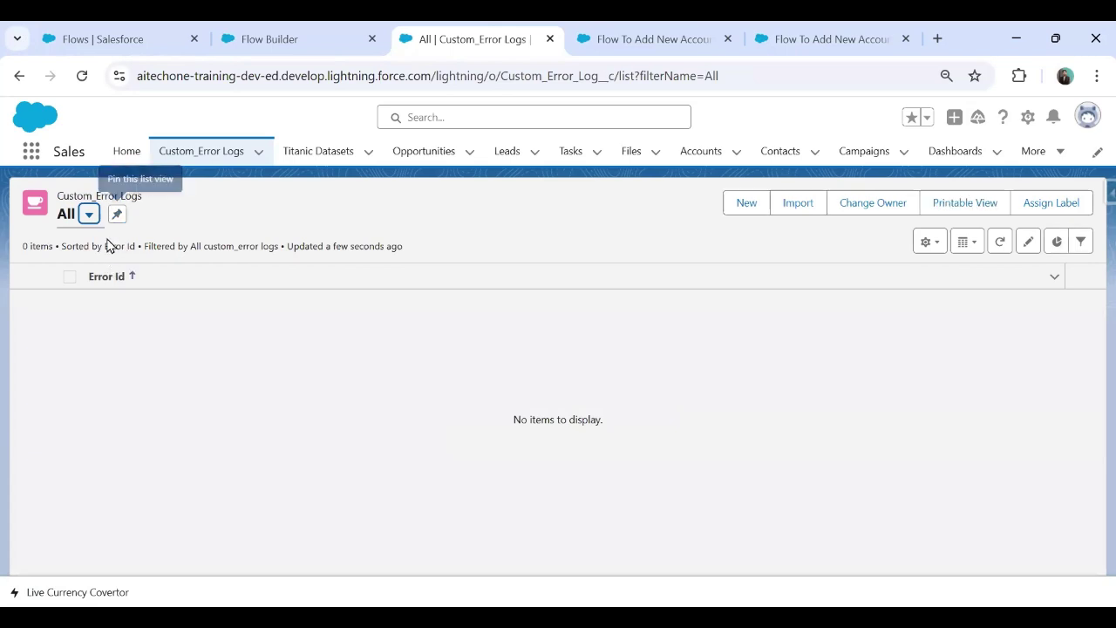
click(311, 29)
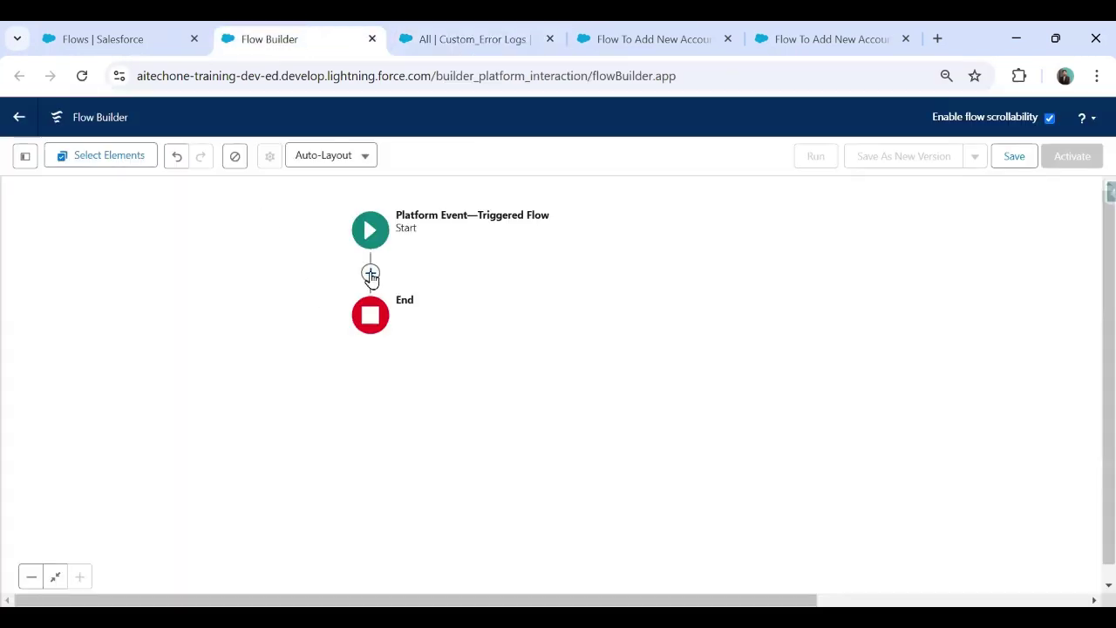
Step: Add a Create Records element after Start labelled 'Register New Log'
click(370, 274)
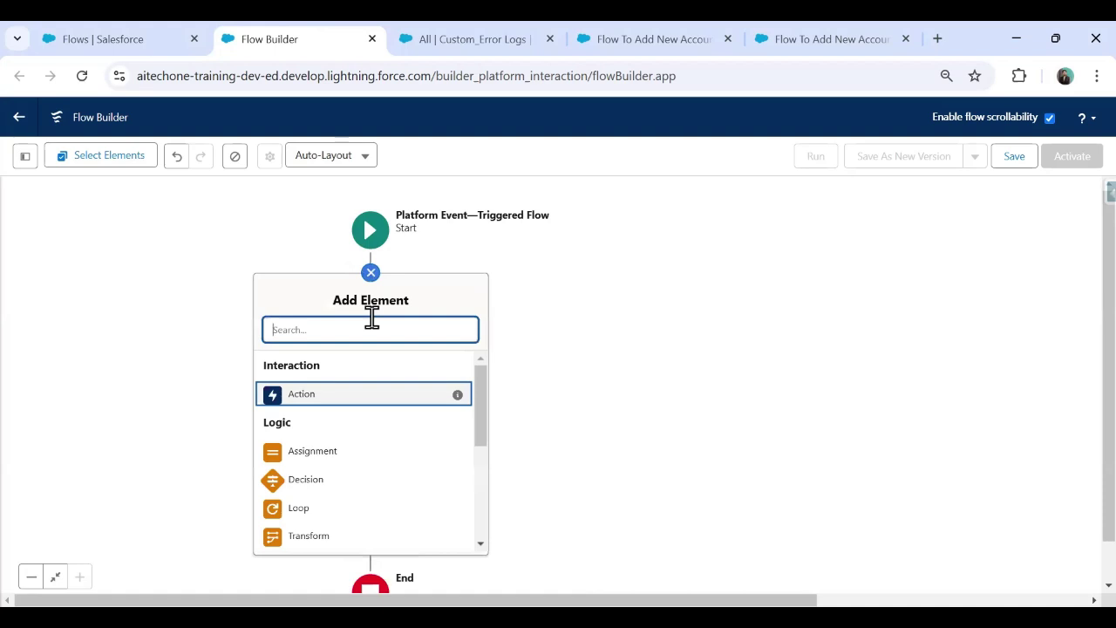
text(create)
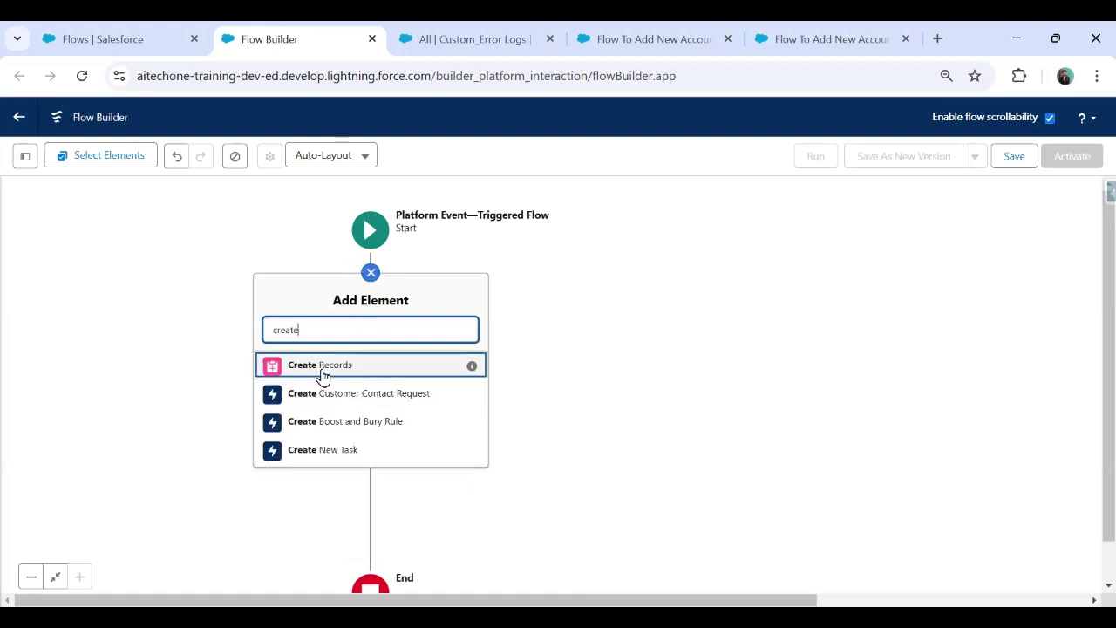
click(322, 370)
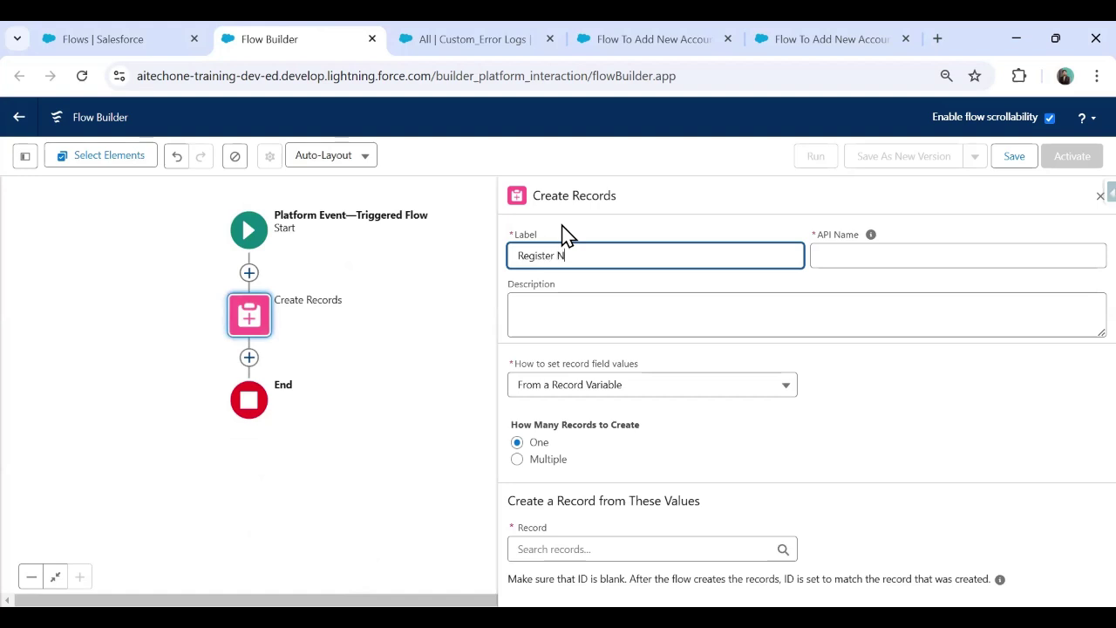
text(Register New Log)
key(Tab)
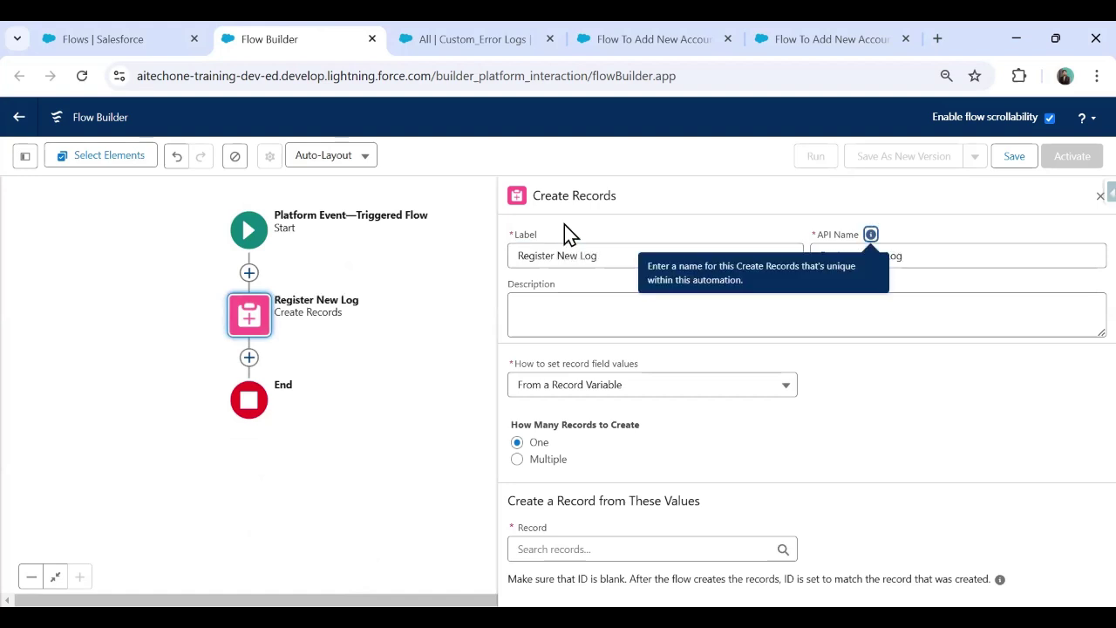
Step: Set Register New Log to use manual field values on the Custom Error Log object
click(610, 388)
click(575, 418)
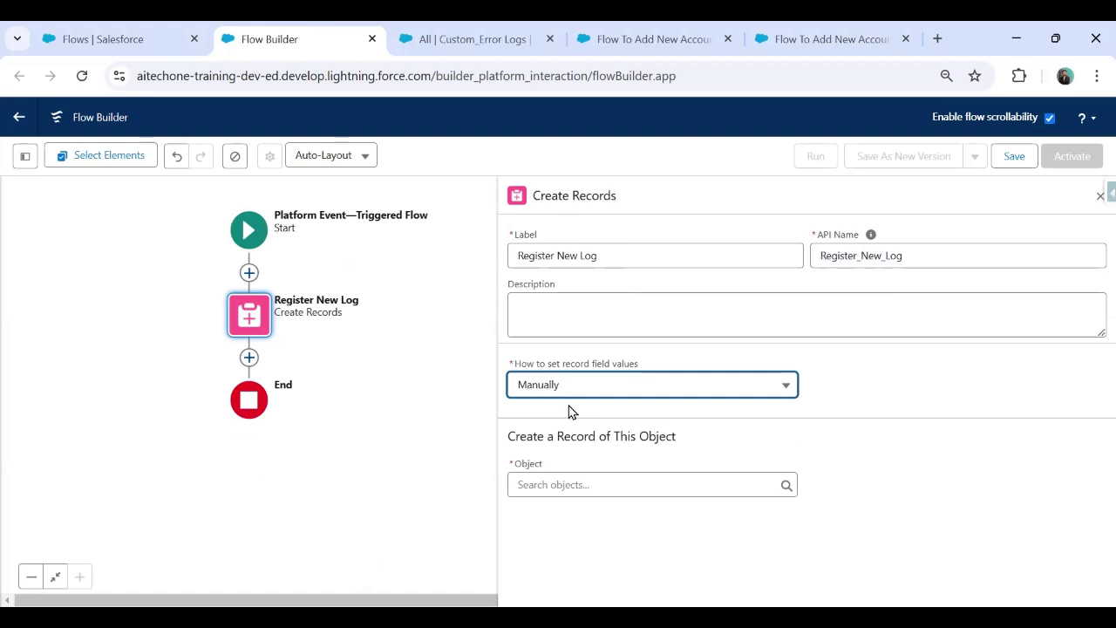
click(573, 483)
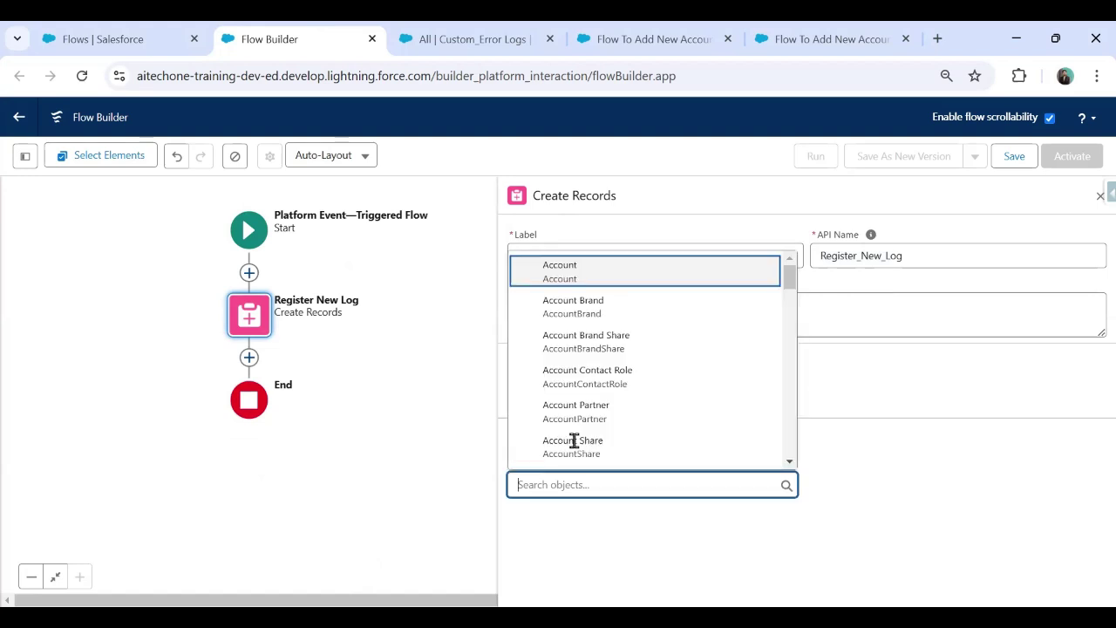
text(Cus)
click(566, 380)
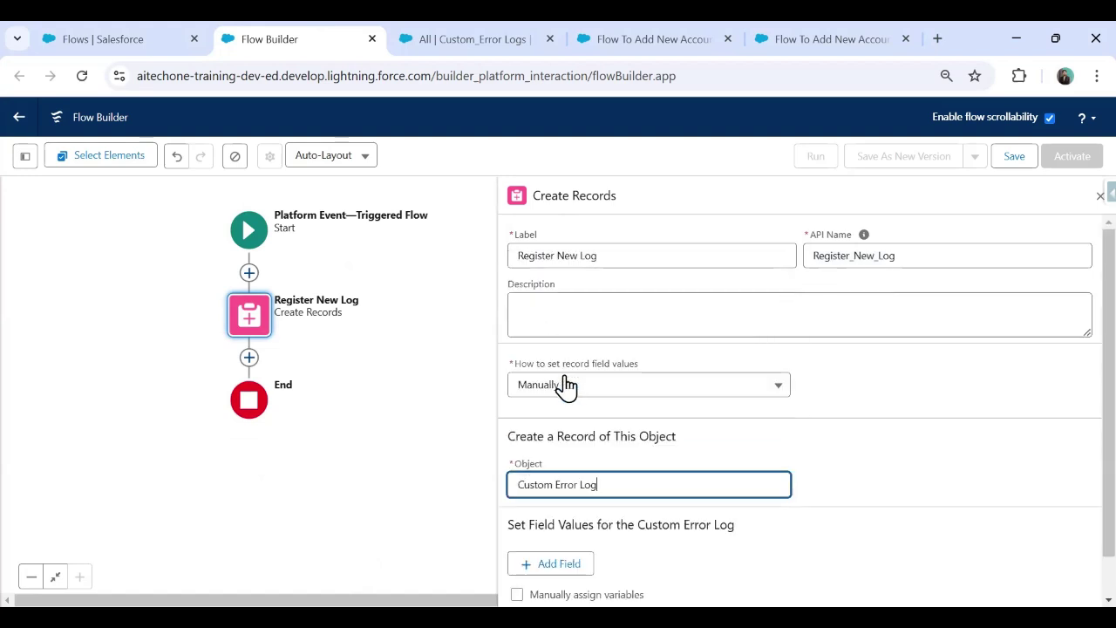
scroll(881, 398, down, 1)
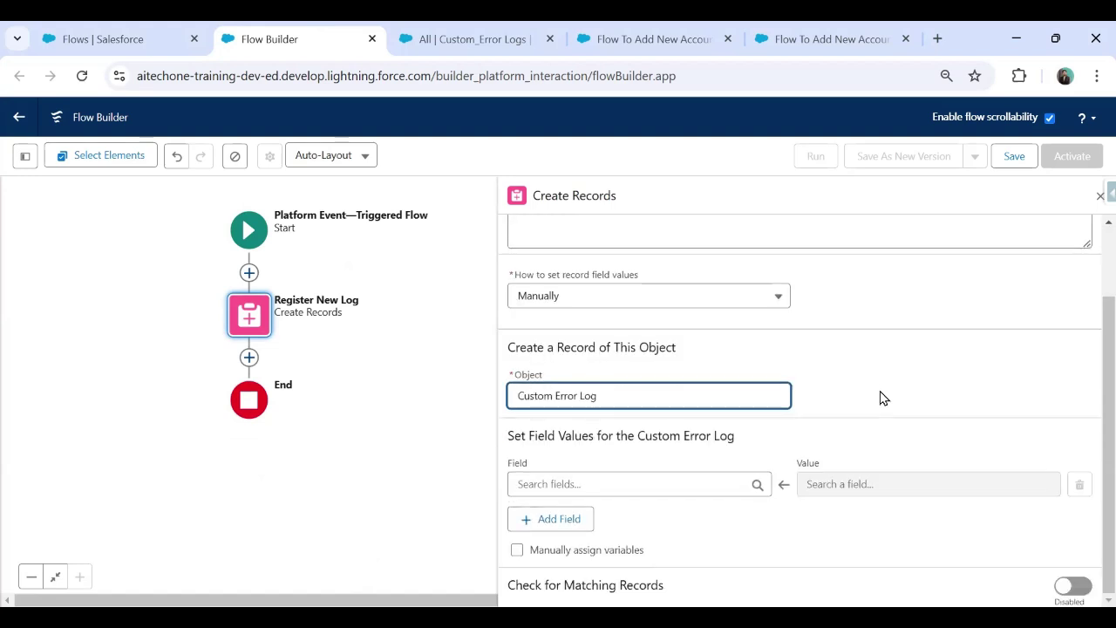
click(435, 38)
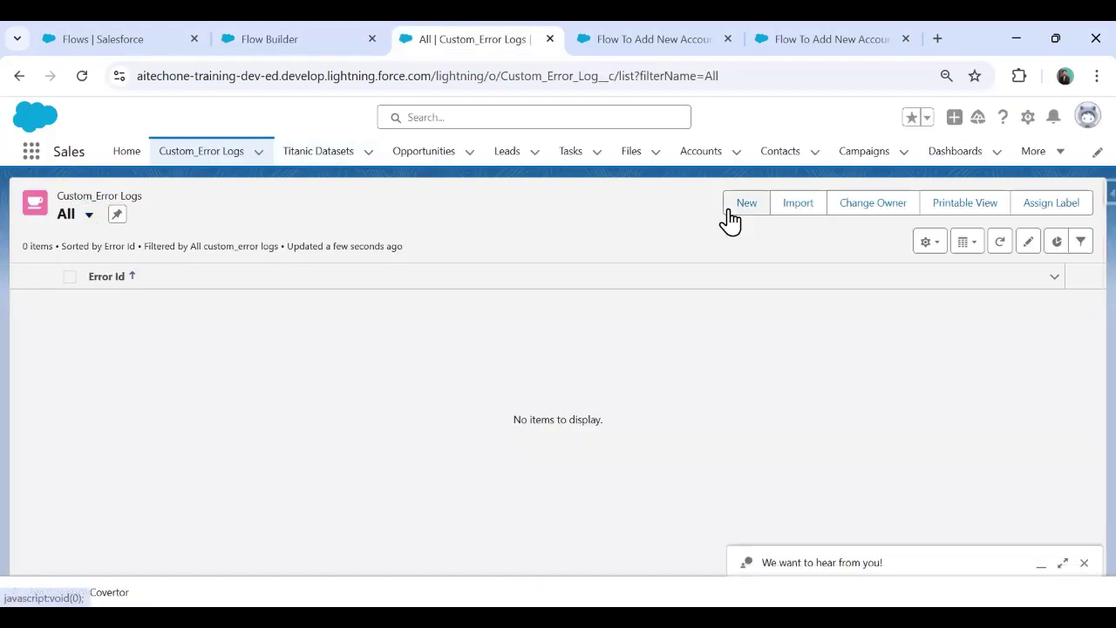
Step: Preview a new Custom Error Log record's fields, then reopen Register New Log's field list
click(1084, 564)
click(747, 202)
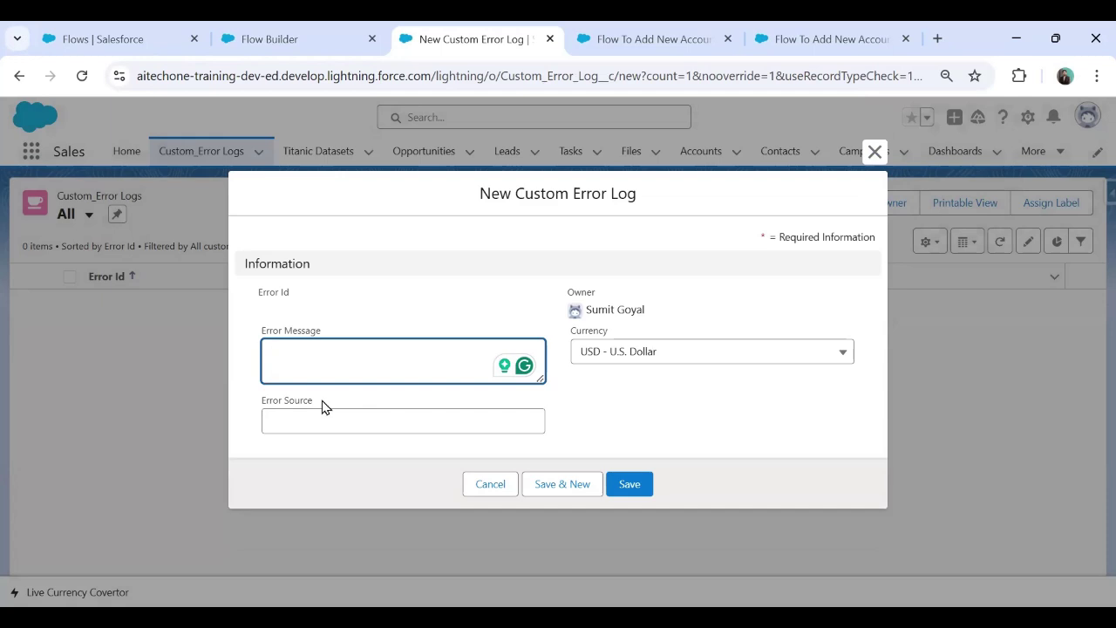
click(875, 151)
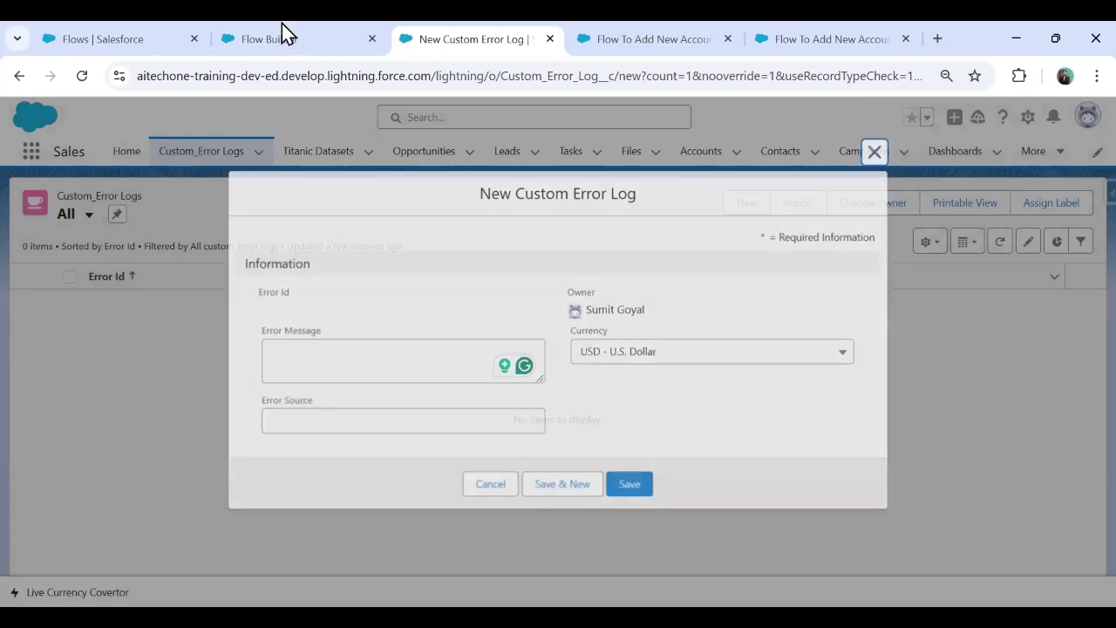
click(281, 36)
click(755, 484)
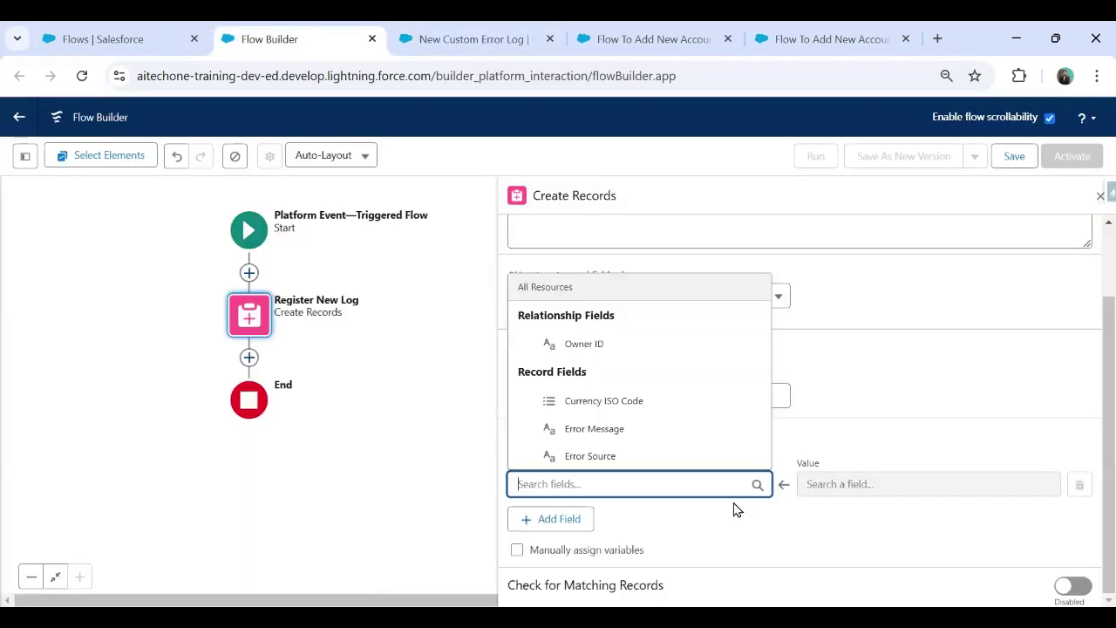
Step: Add Error Message and Error Source as the two fields to set
click(594, 428)
click(584, 519)
click(598, 535)
key(Down)
key(Down)
key(Down)
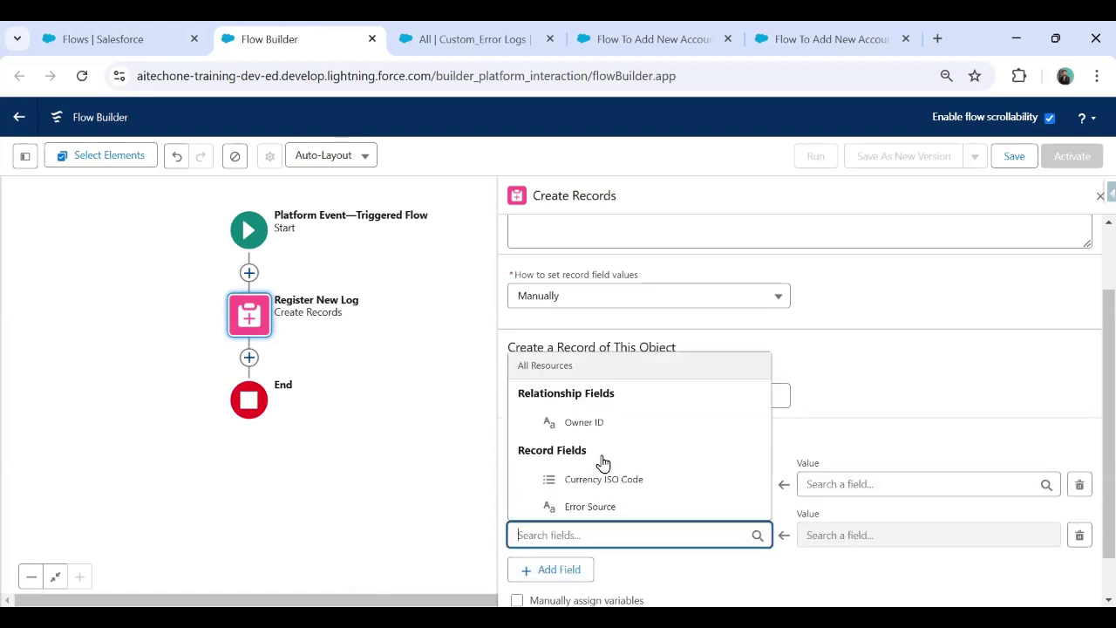
key(Return)
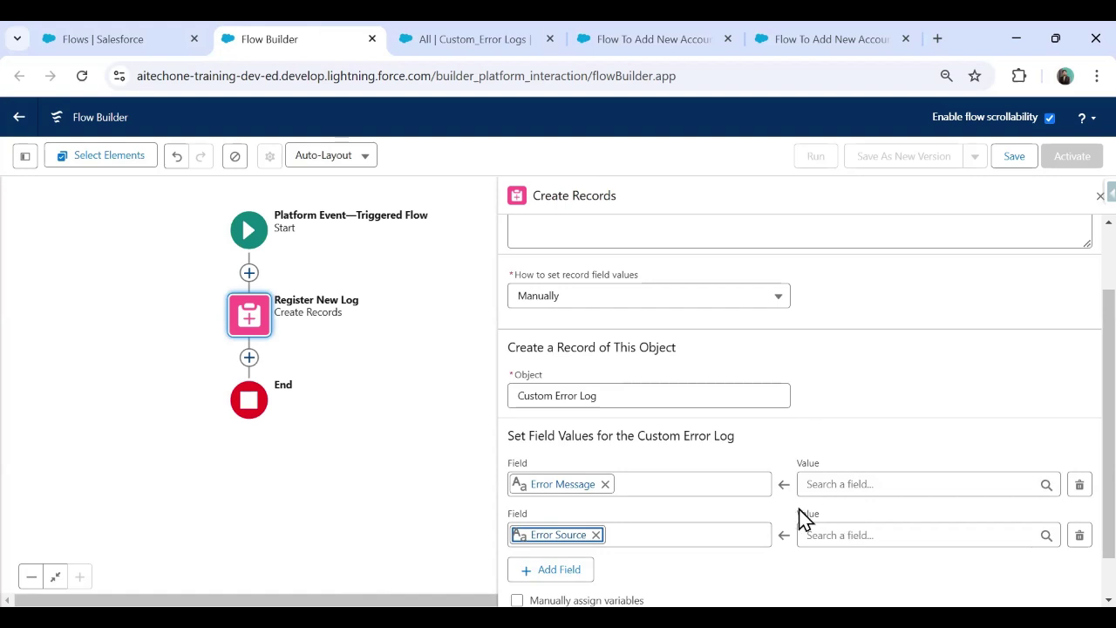
Step: Map Error Message to $Record > Flow Error Message from the triggering FlowExecutionErrorEvent
click(848, 481)
drag(1048, 296, 1071, 401)
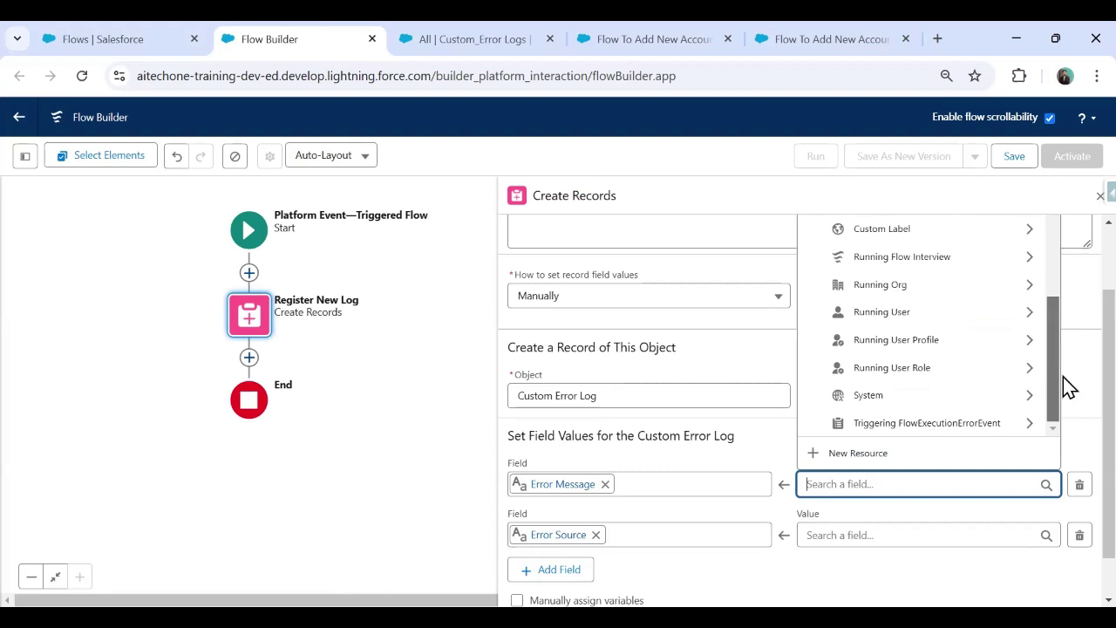
scroll(1063, 377, up, 1)
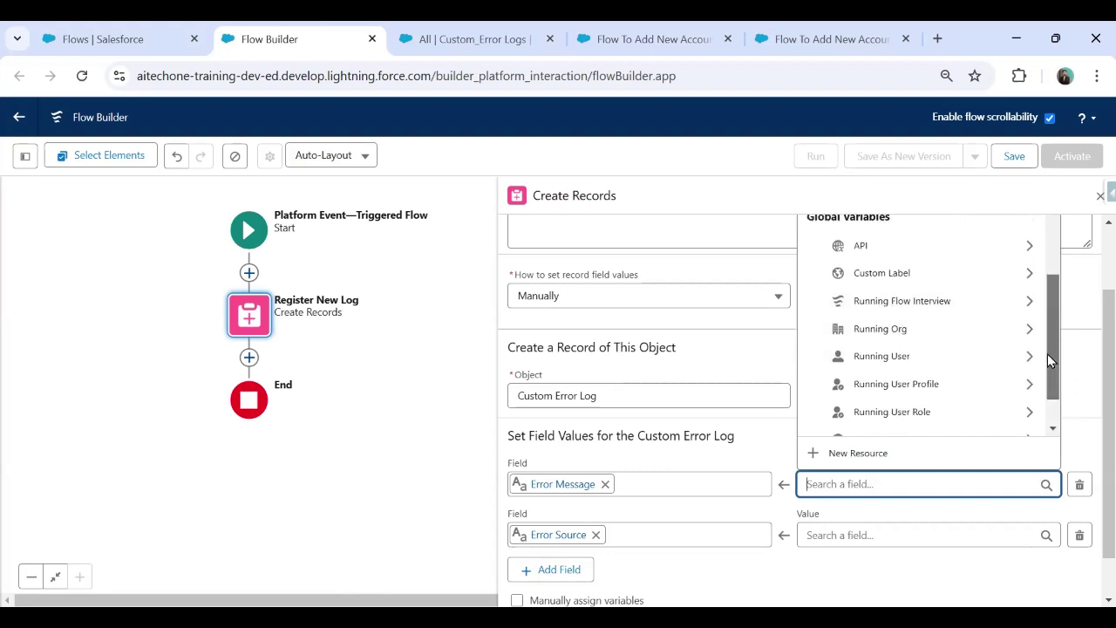
scroll(1051, 362, down, 1)
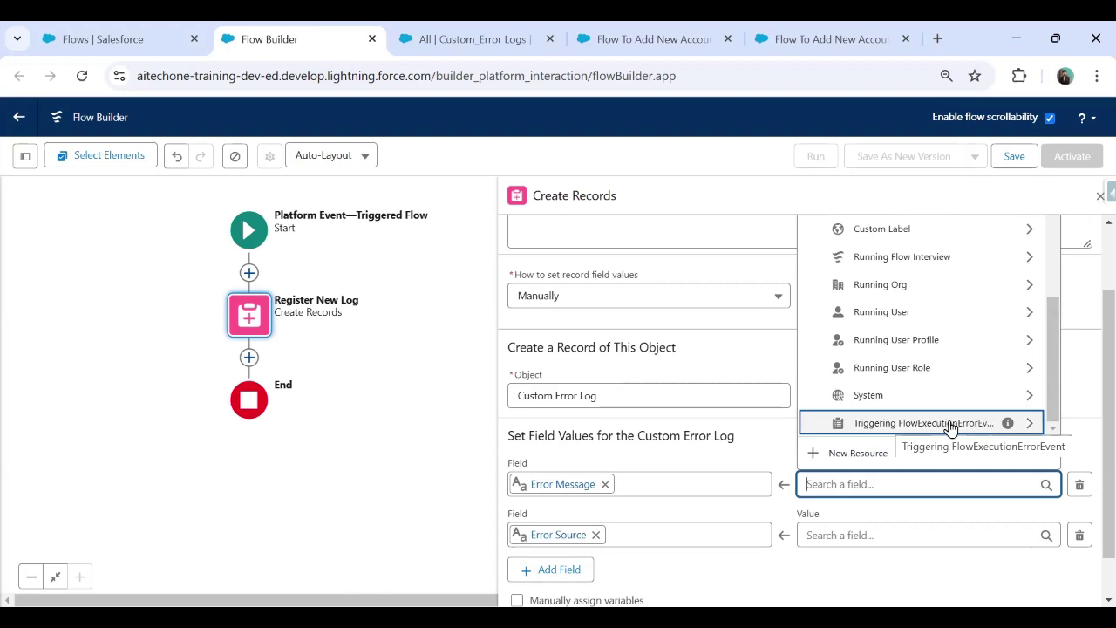
click(983, 431)
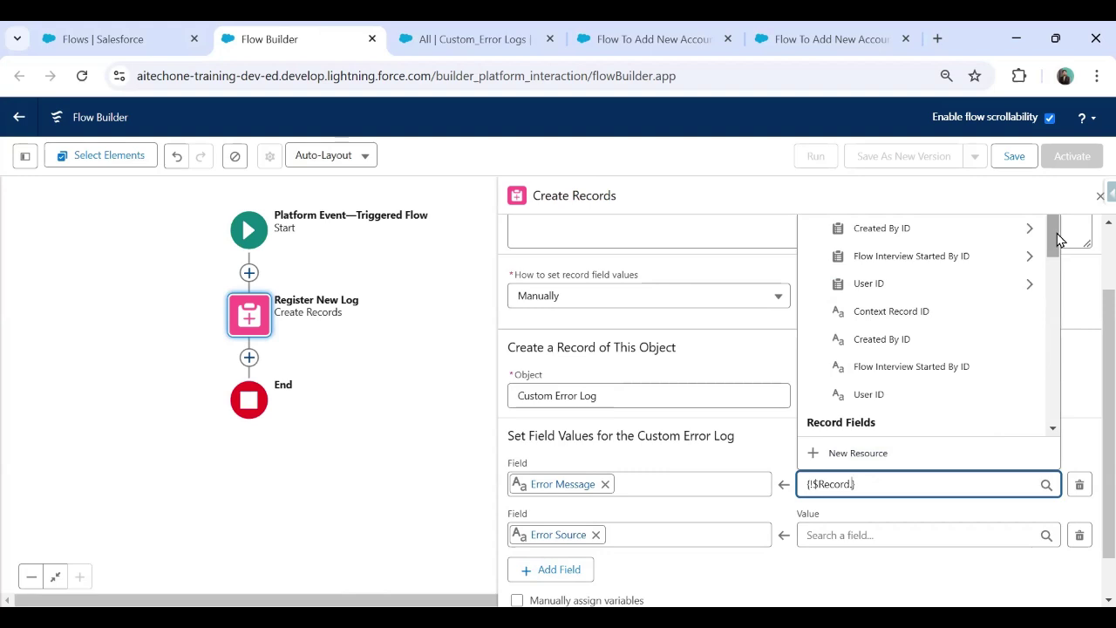
drag(1058, 240, 1051, 349)
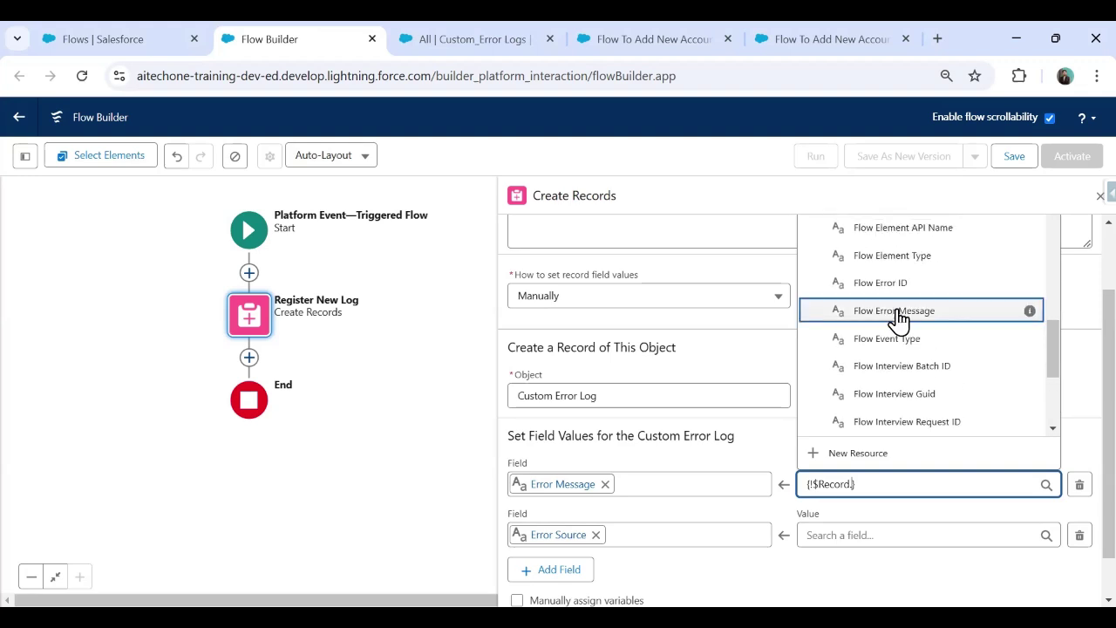
click(897, 314)
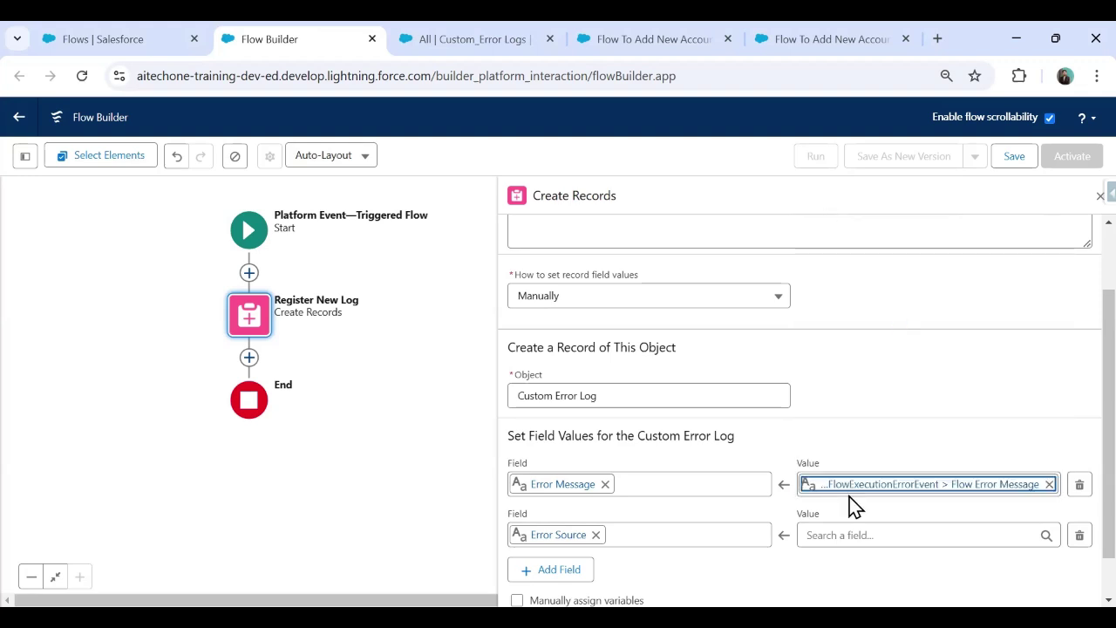
Step: Browse the triggering error event's fields for an Error Source value
click(850, 534)
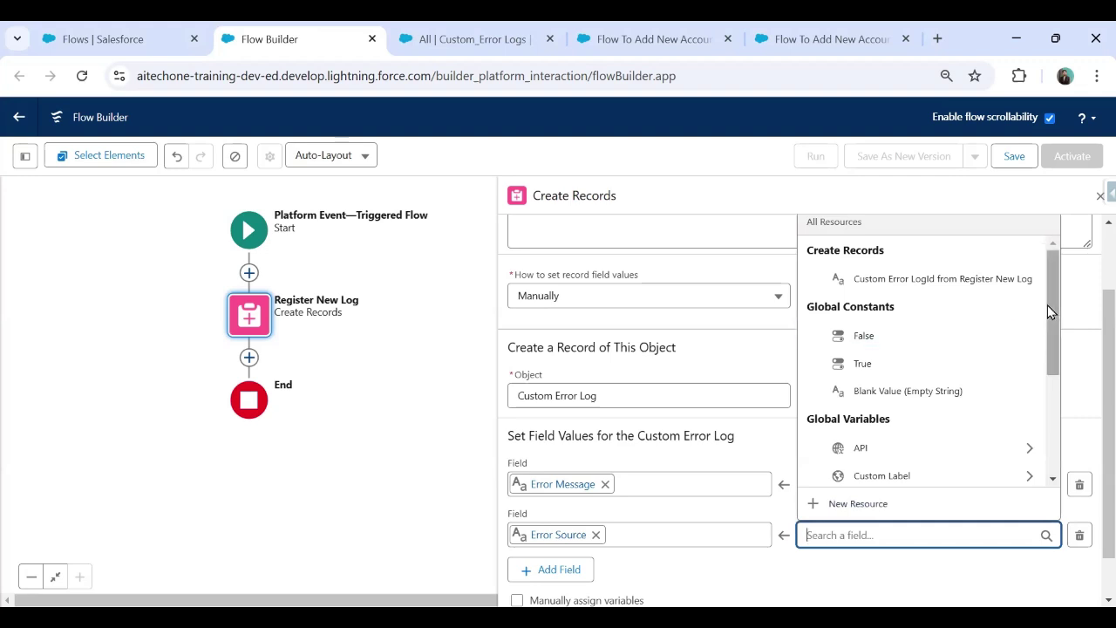
drag(1047, 303, 1046, 453)
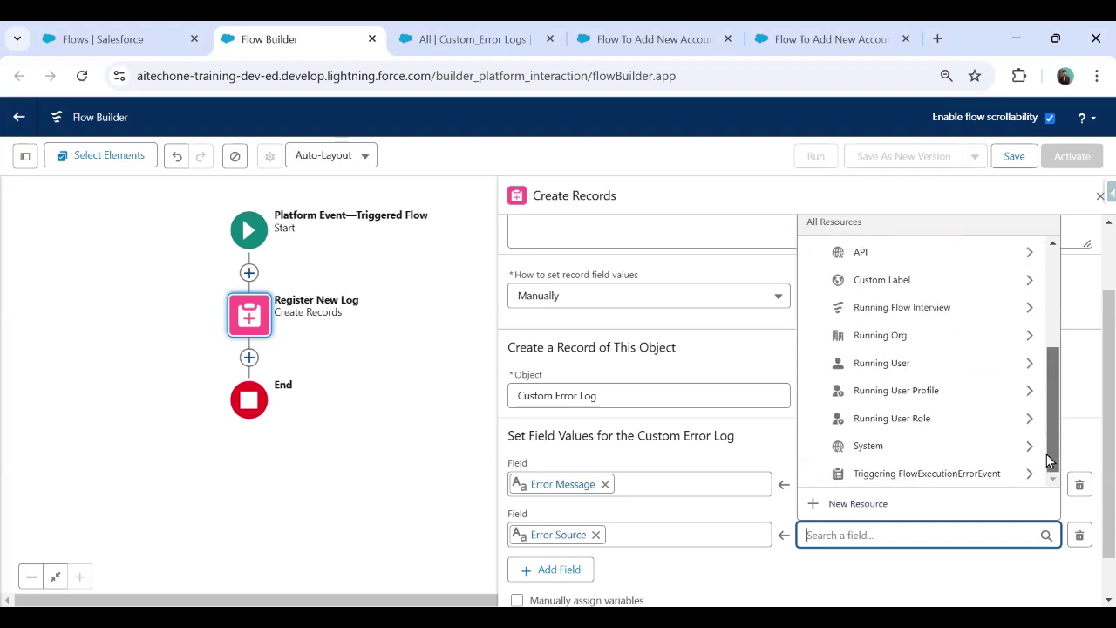
click(946, 479)
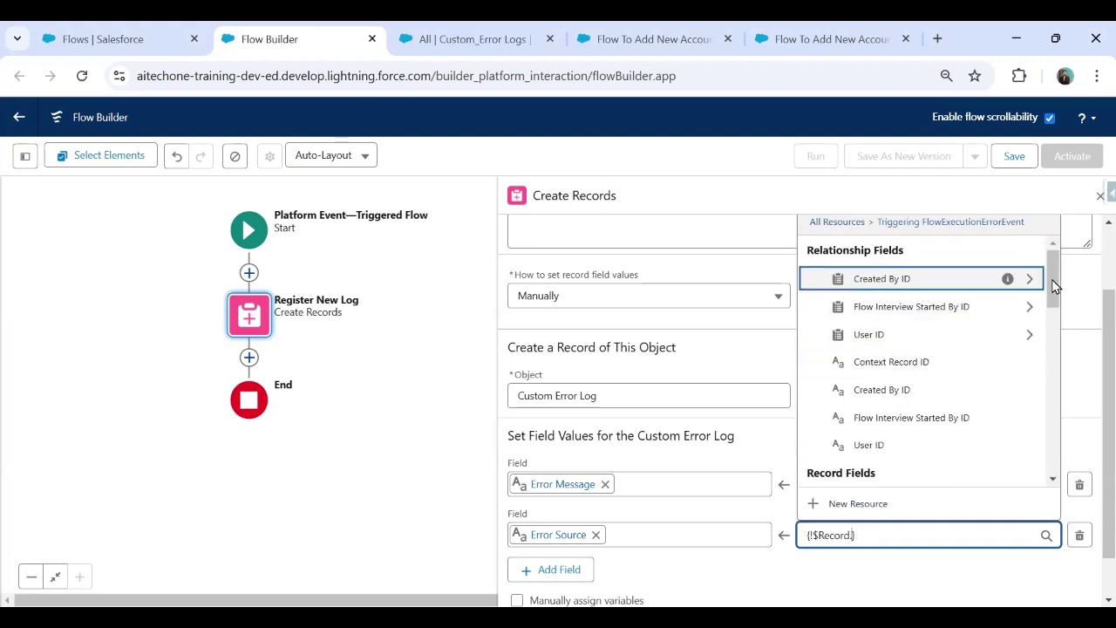
drag(1051, 280, 1052, 295)
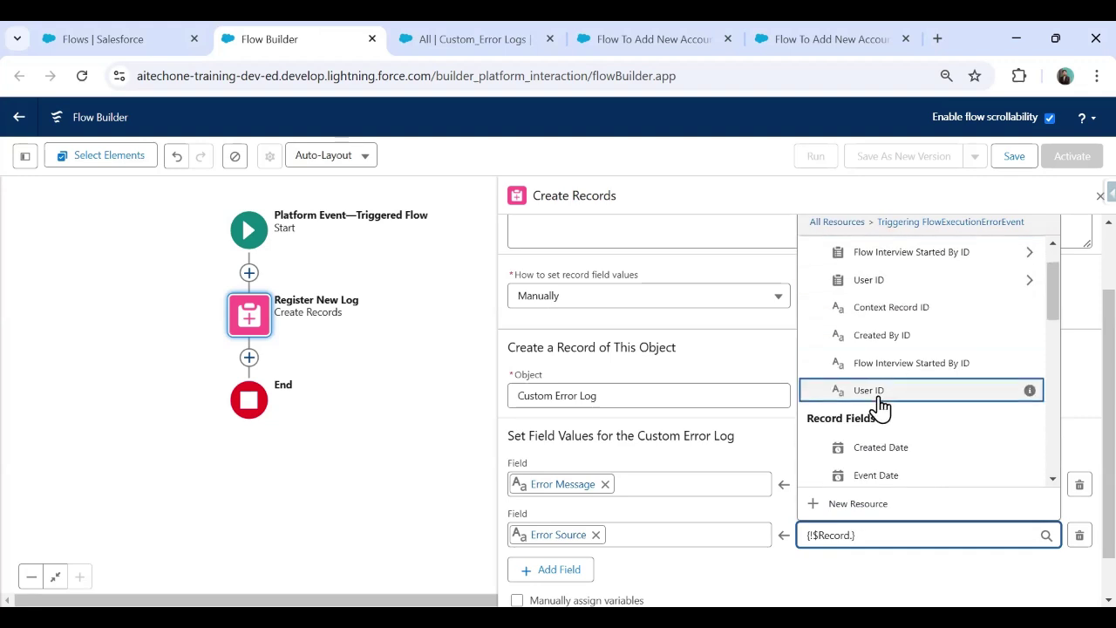
drag(1053, 283, 1047, 327)
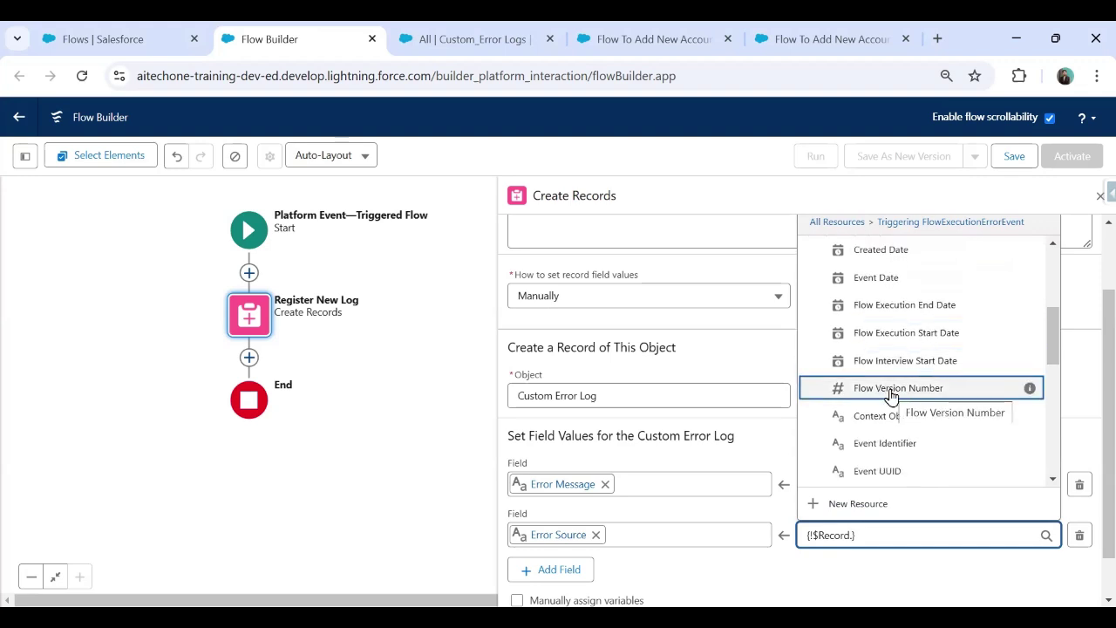
Step: Glance at the Setup flow list and Custom_Error Logs list, then return to the flow
click(142, 22)
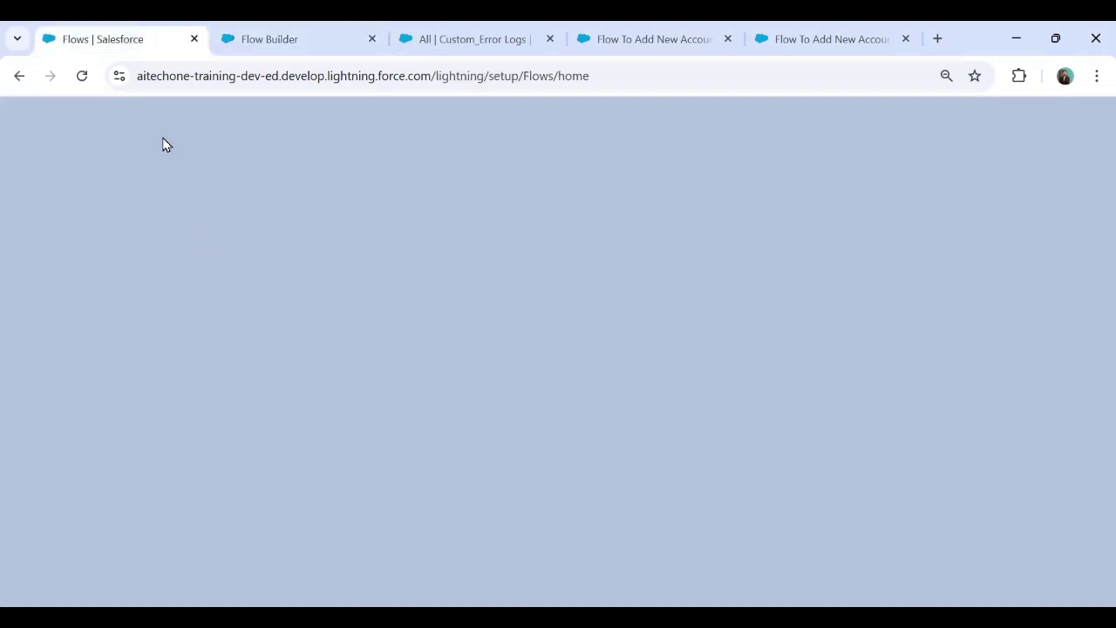
scroll(530, 433, down, 1)
scroll(530, 433, down, 3)
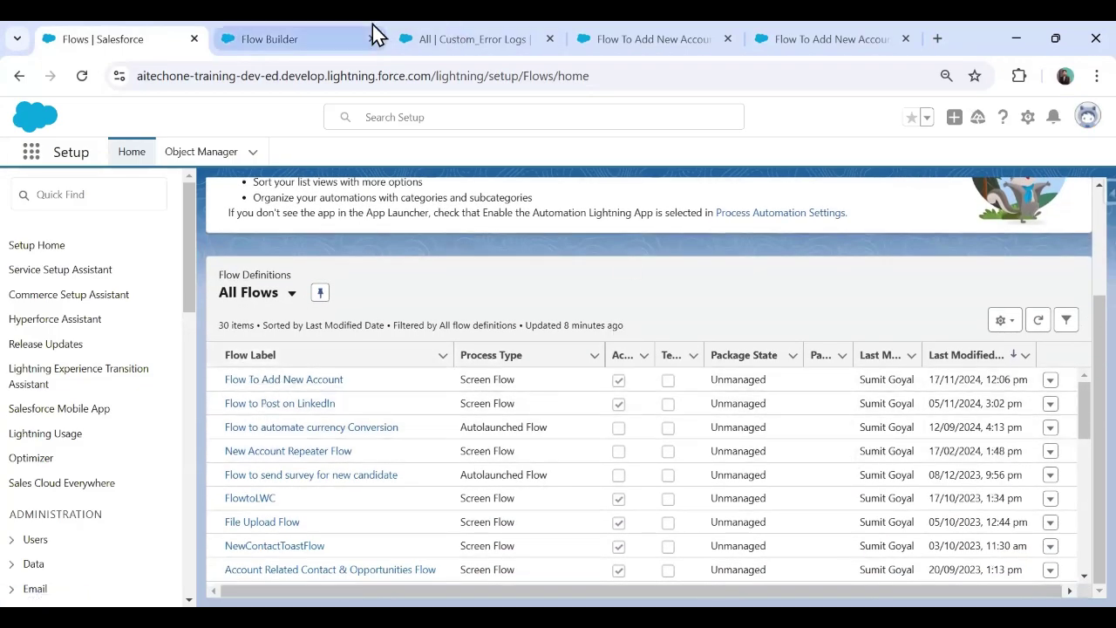
click(456, 35)
click(269, 38)
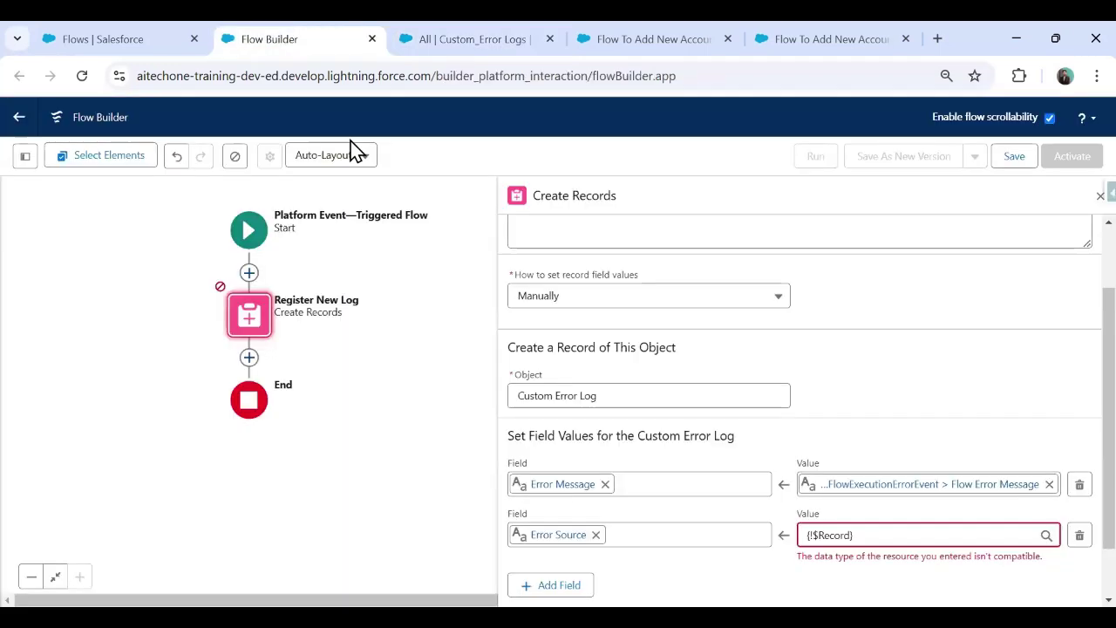
Step: Map Error Source to $Record > Flow API Name
click(889, 534)
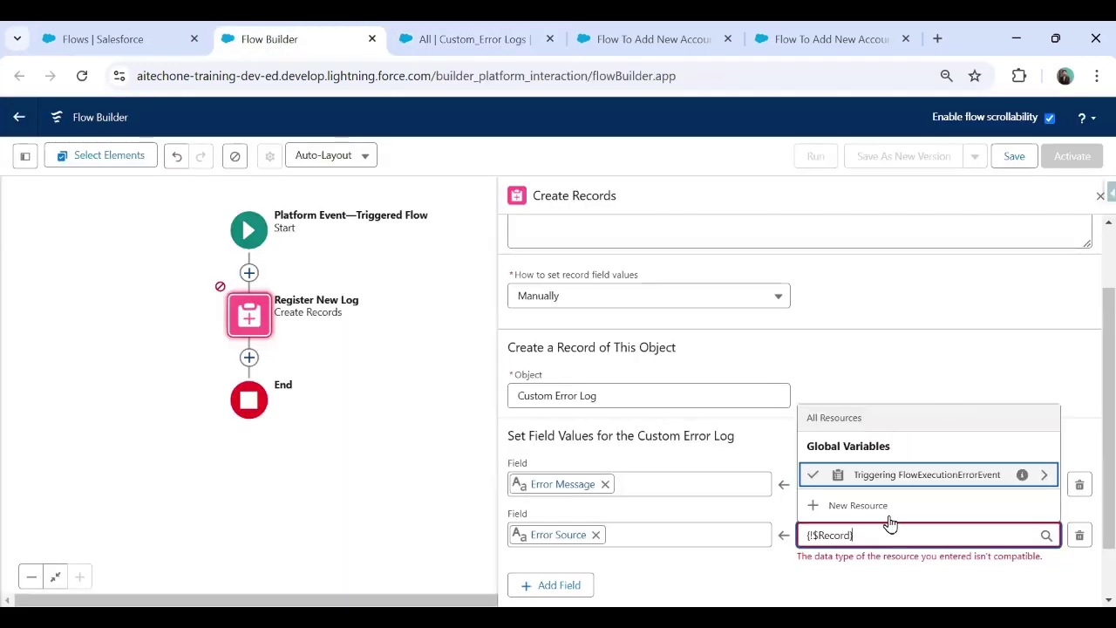
click(1042, 475)
drag(1052, 273, 1058, 372)
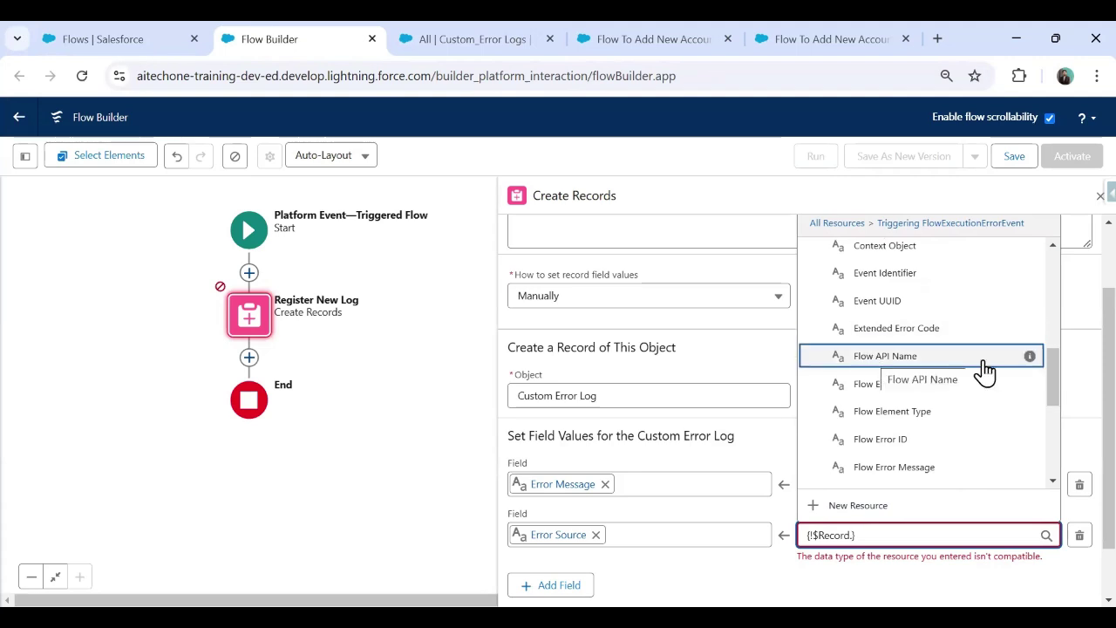
mouse_move(1029, 357)
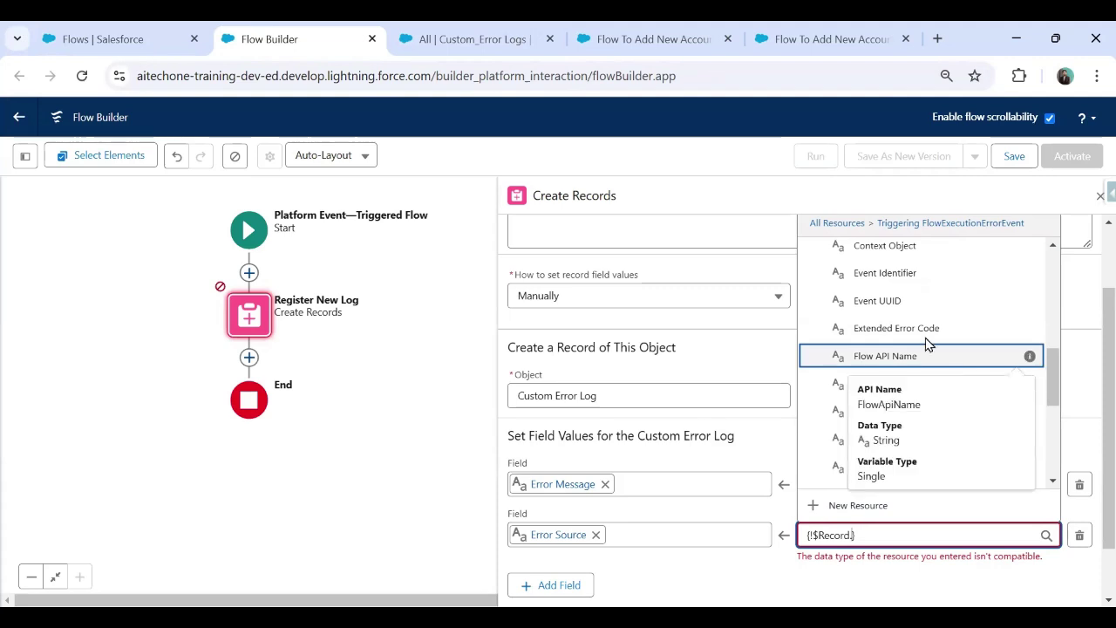
click(858, 356)
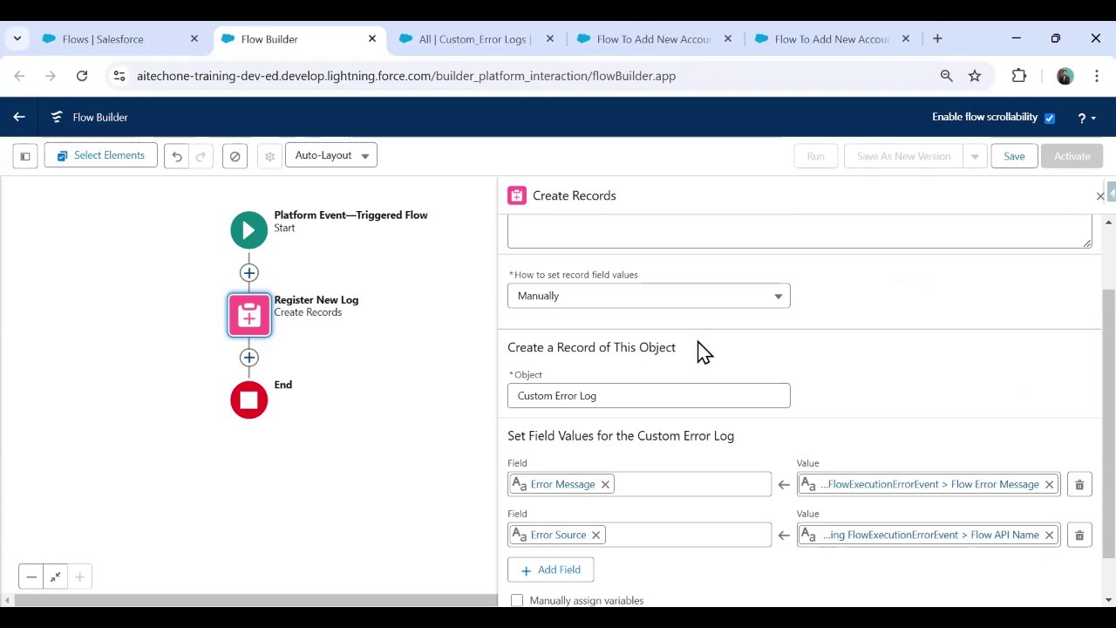
click(391, 40)
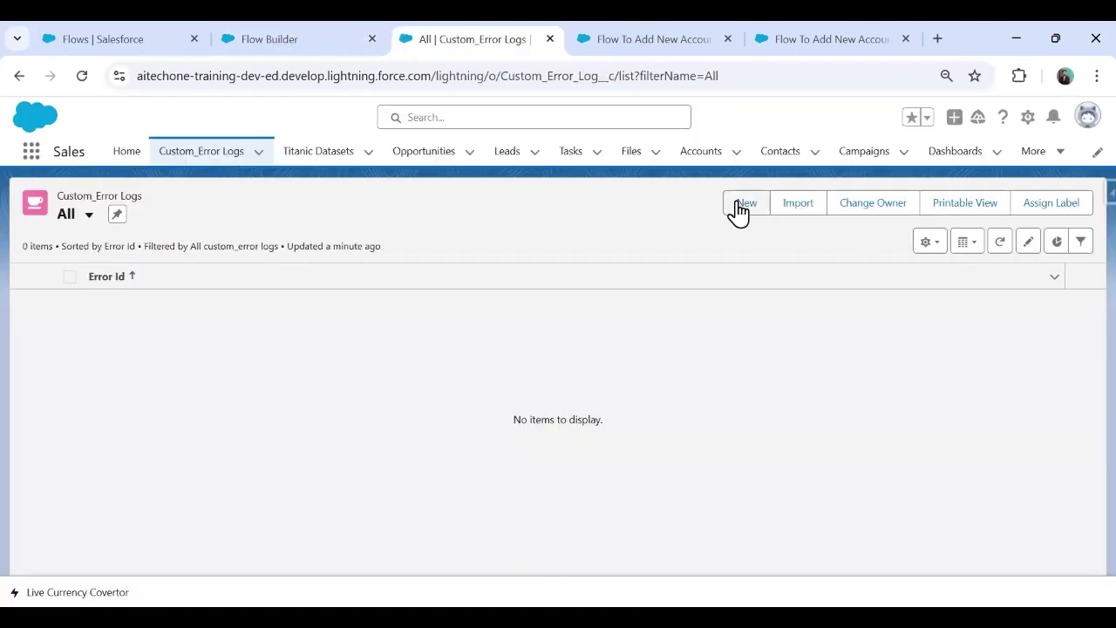
Step: Save the flow with the label 'Custom Error Flow PlatformEvent Trigger'
click(744, 204)
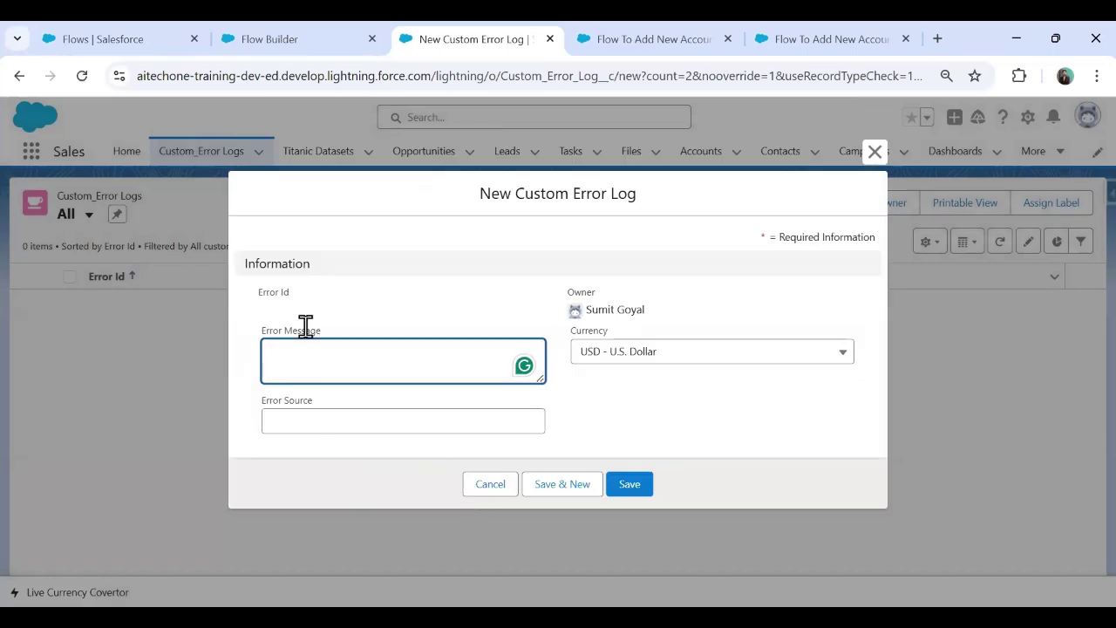
click(255, 38)
click(1013, 155)
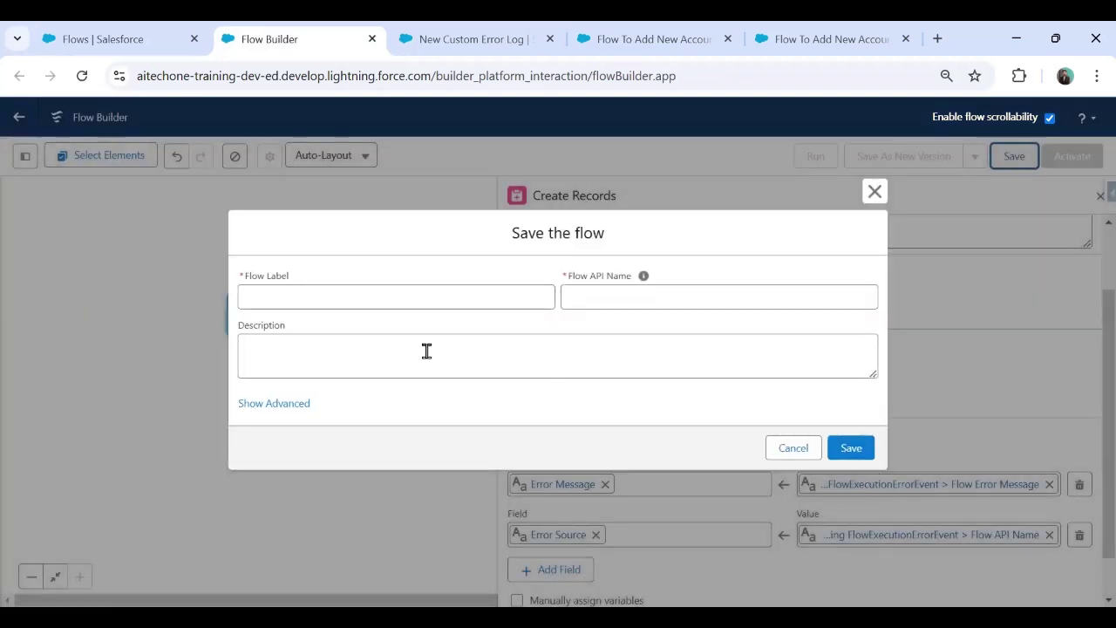
click(333, 301)
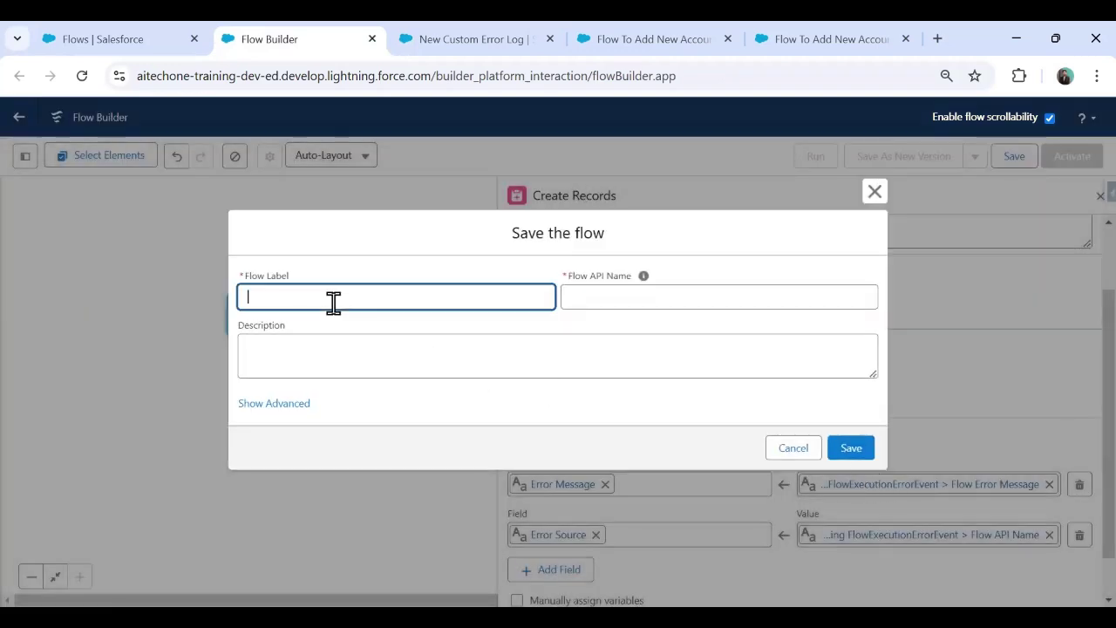
text(Custom Error Flow)
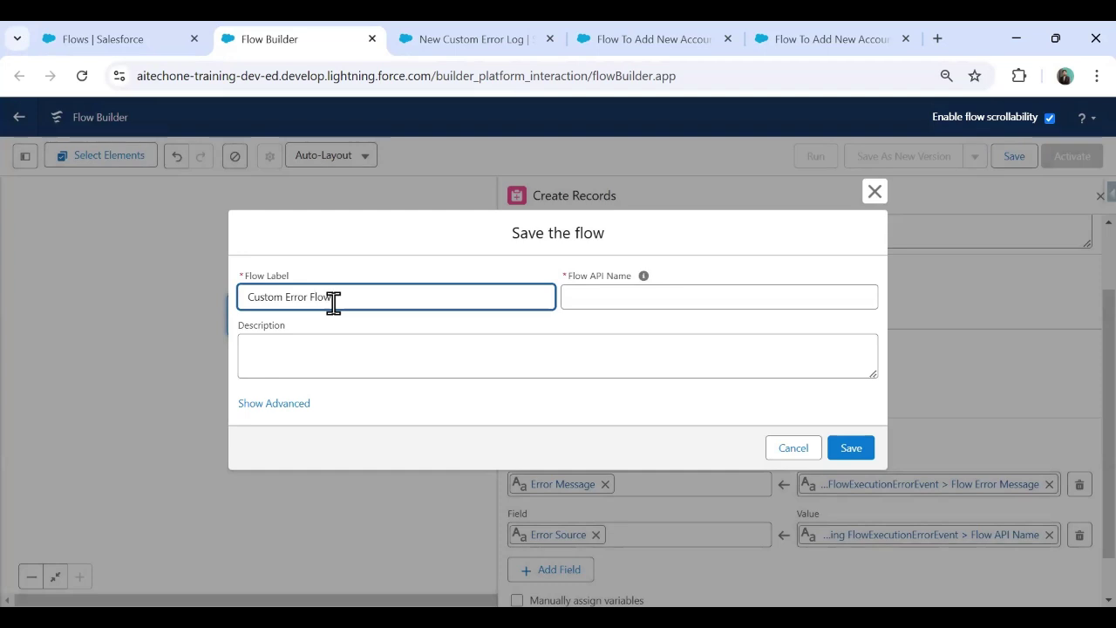
text( PlatformEvent Trigger)
click(643, 276)
click(851, 449)
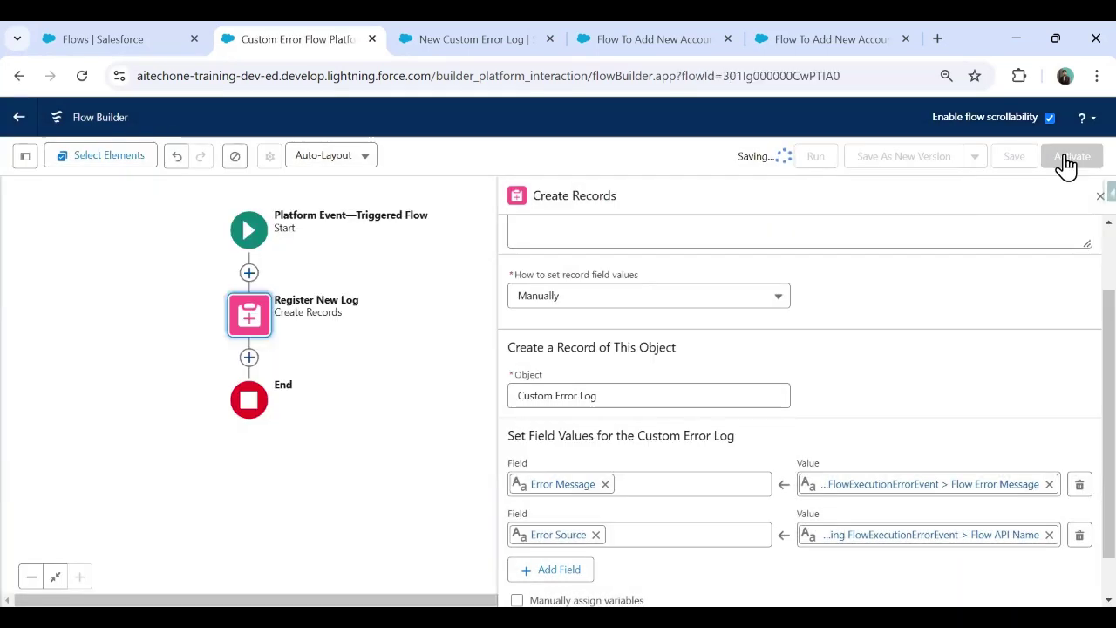
Step: Activate the flow and confirm the All Custom Error Logs list is still empty
click(1067, 162)
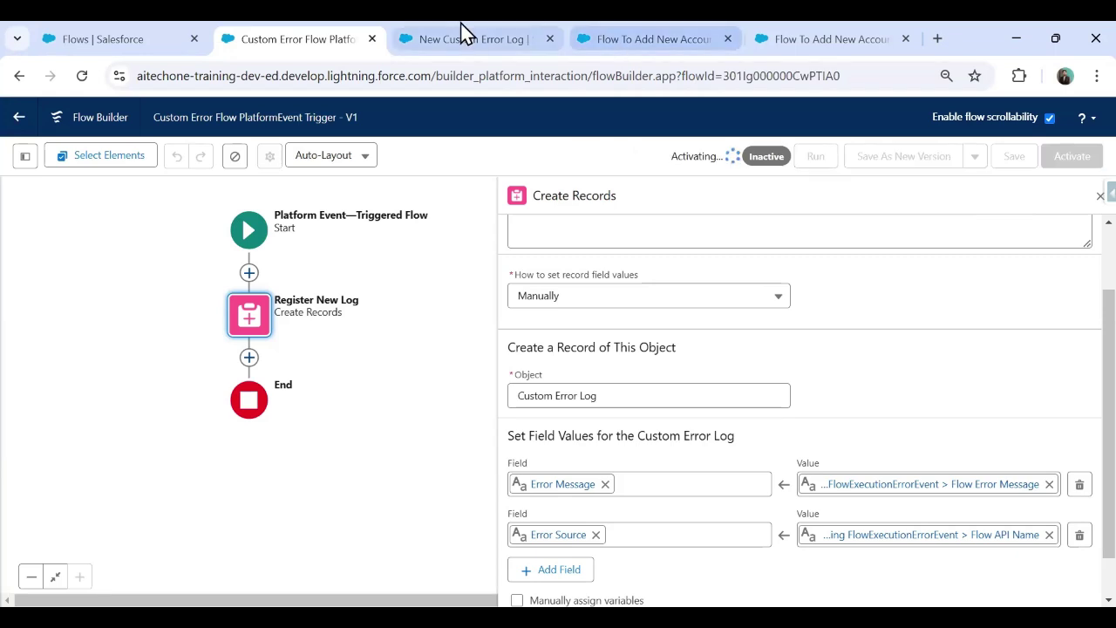
click(436, 35)
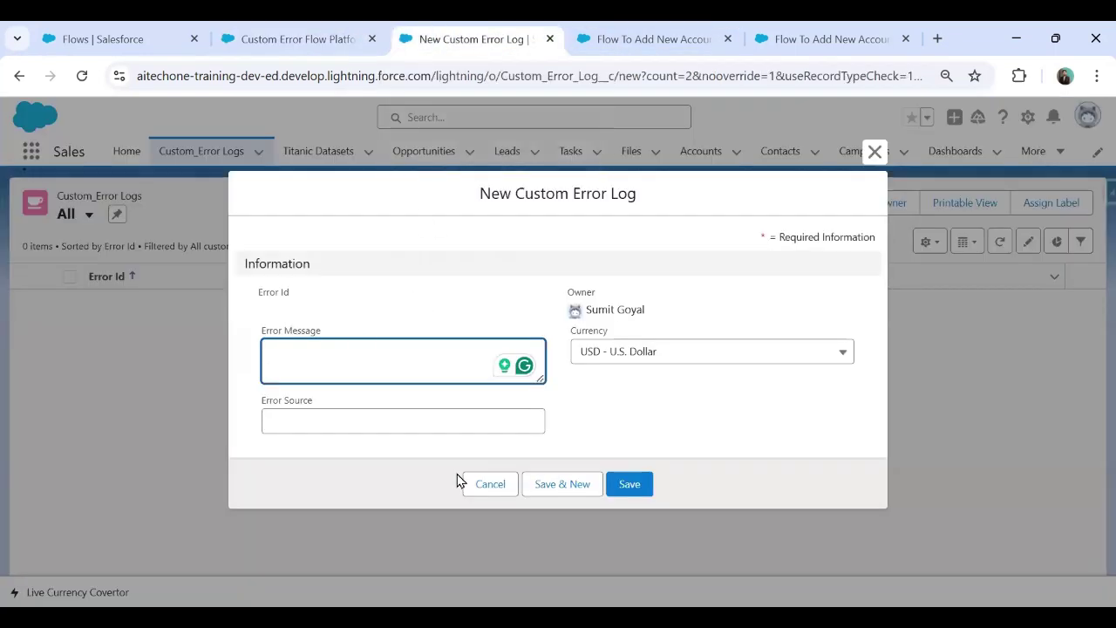
click(491, 486)
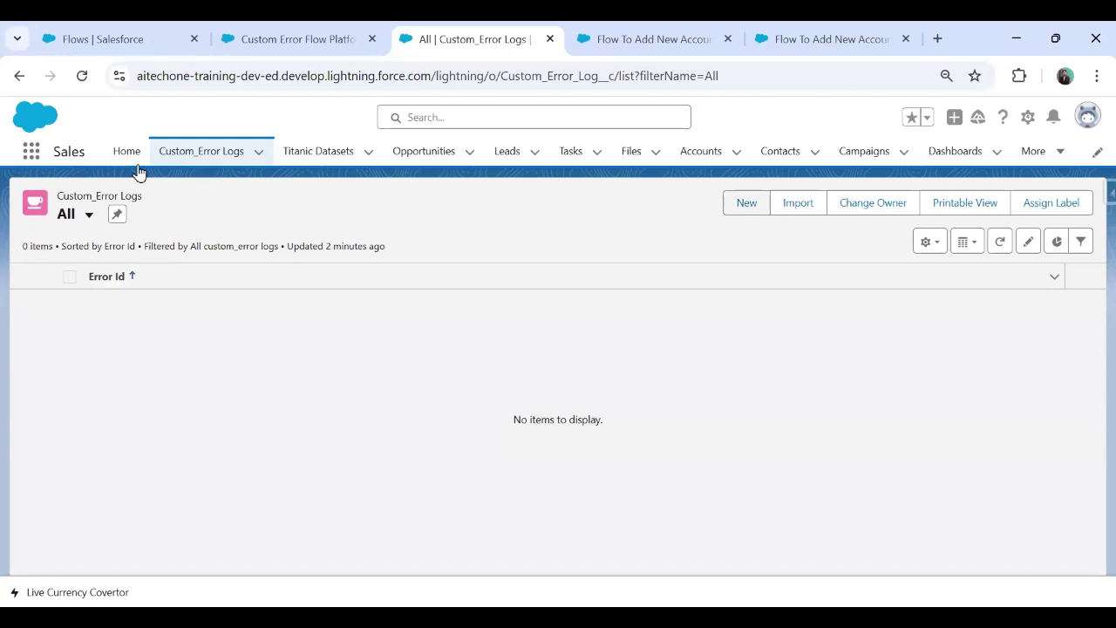
click(648, 36)
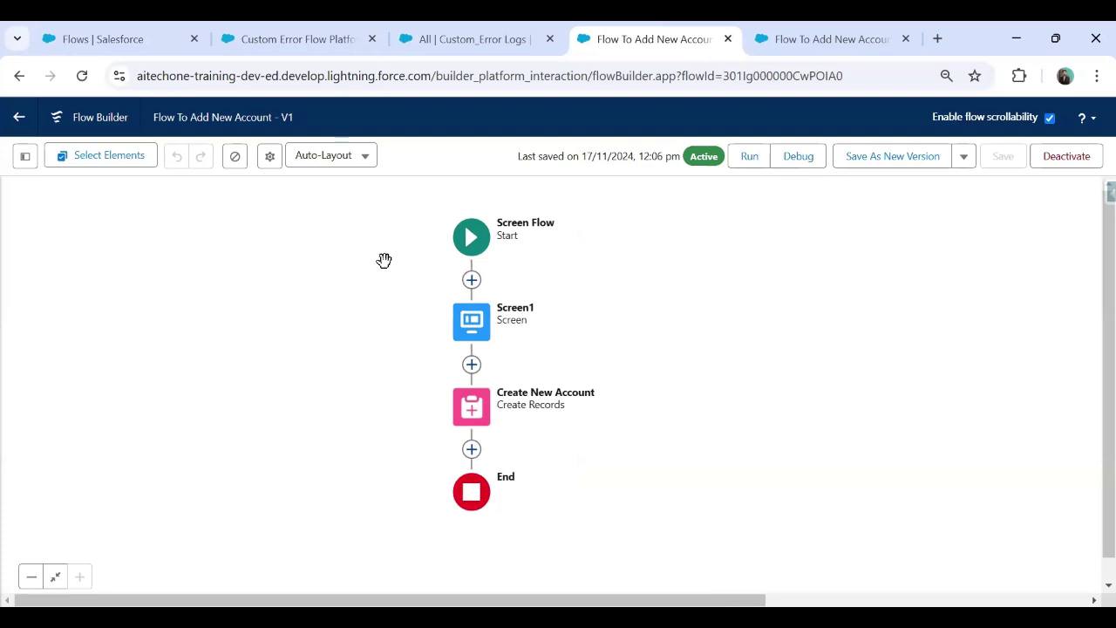
Step: Run Flow To Add New Account with Account Name 'Test Account' and a phone number
click(751, 156)
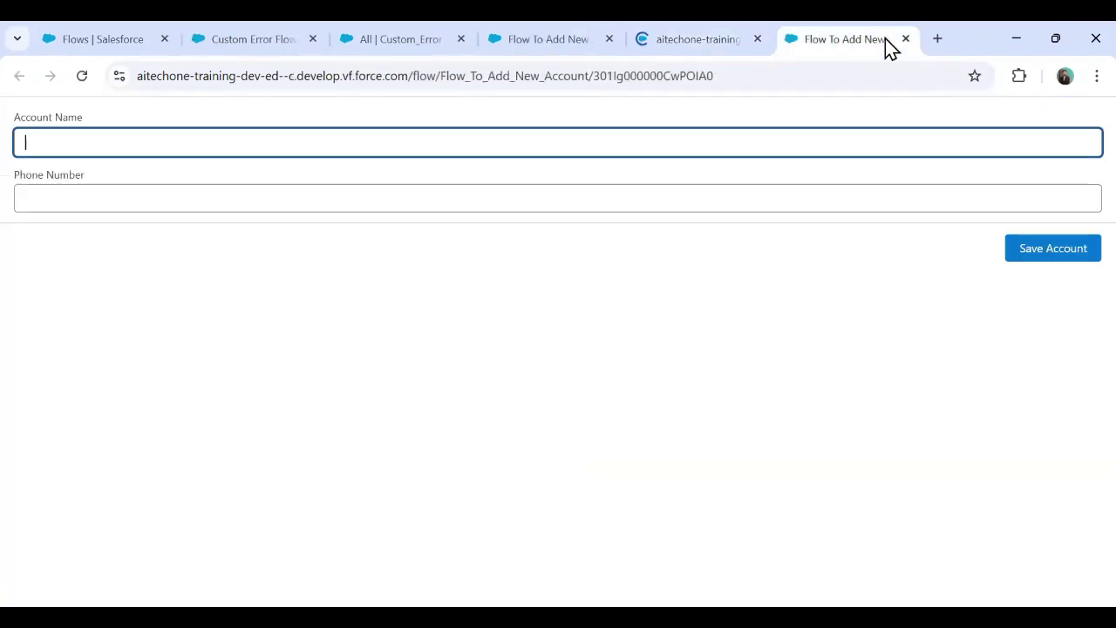
click(905, 39)
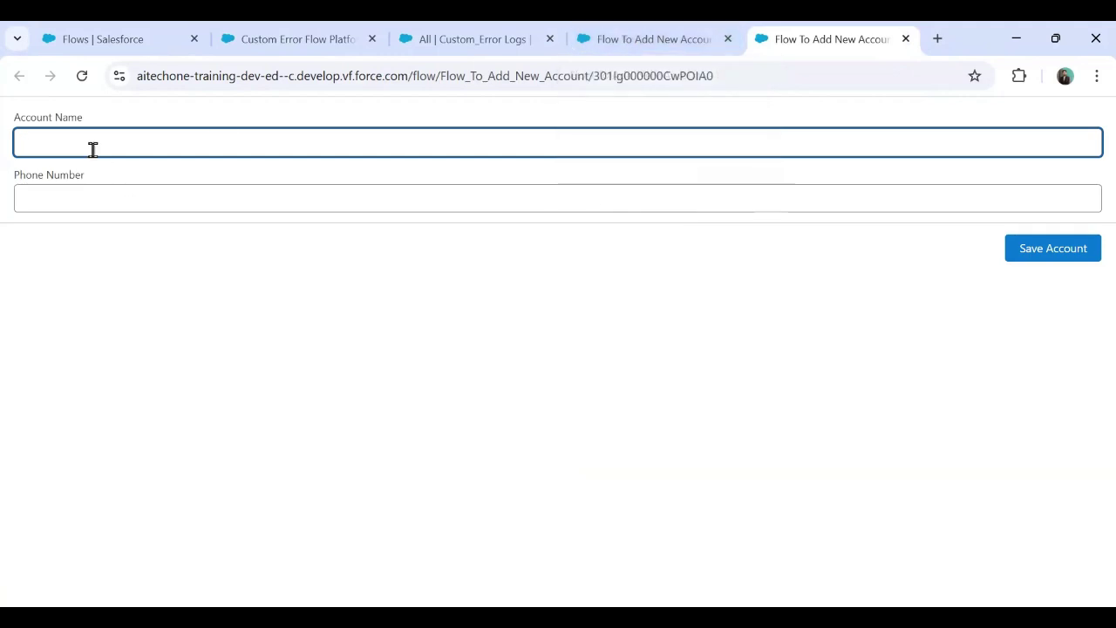
click(93, 139)
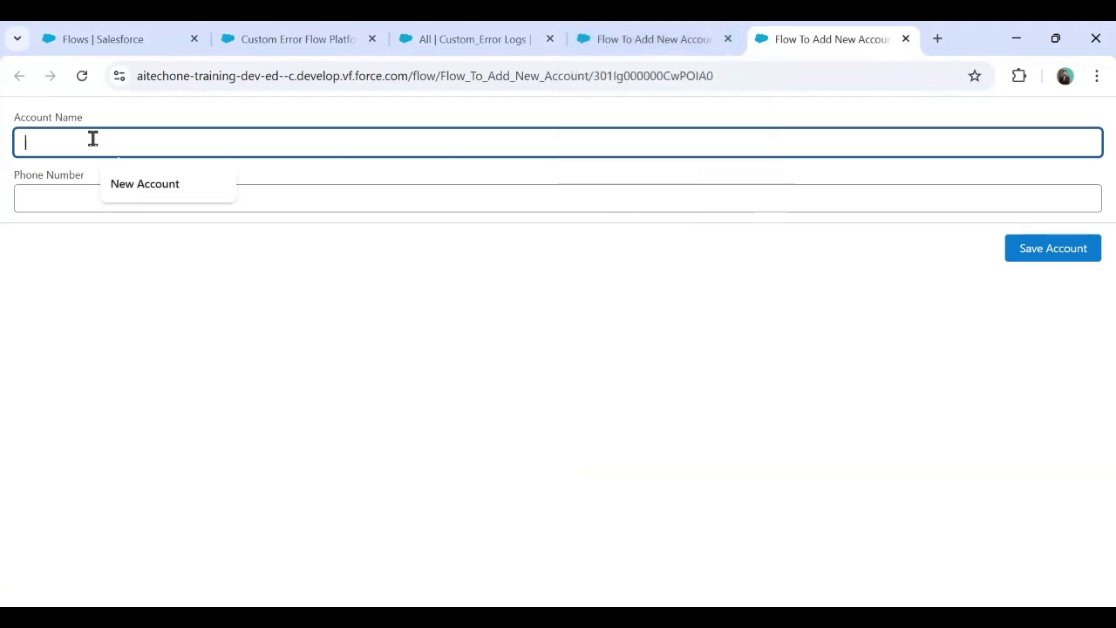
text(Test)
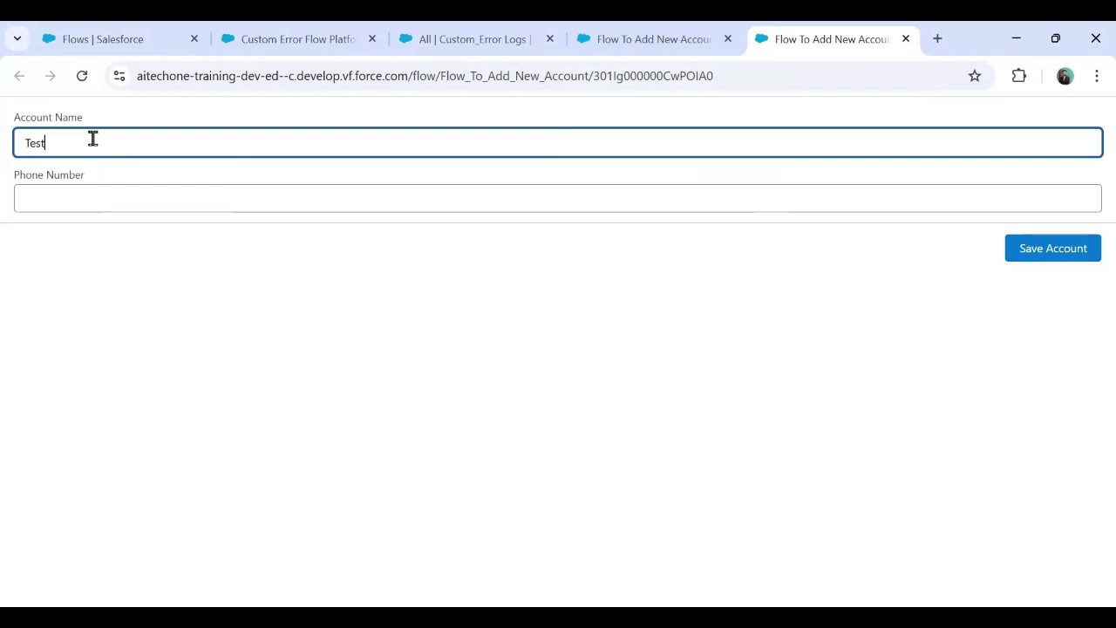
text( Account)
key(Tab)
click(1048, 253)
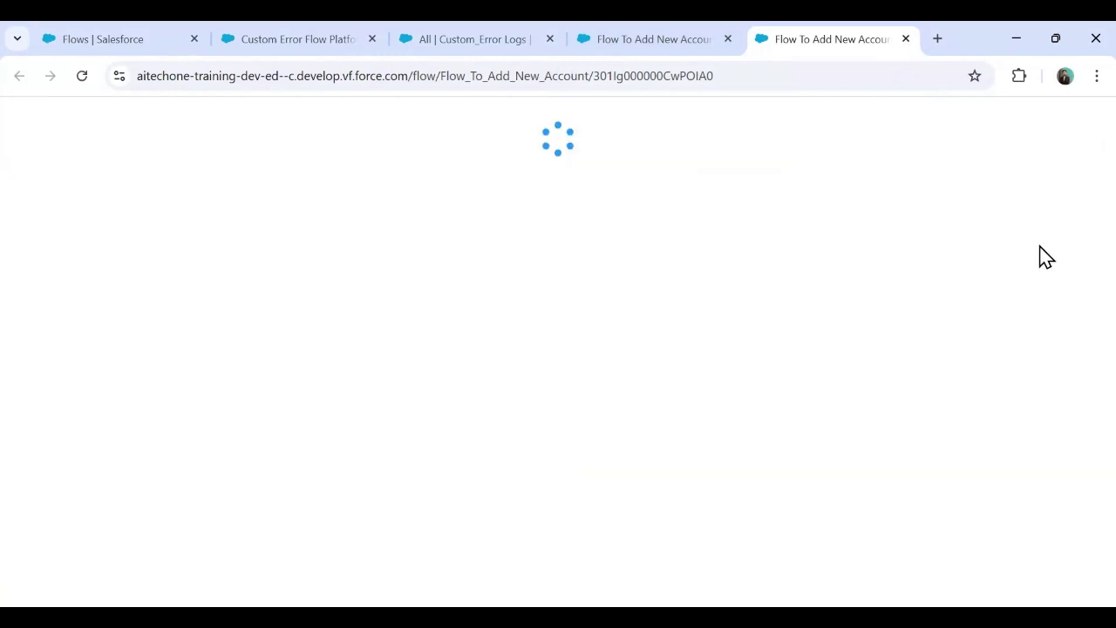
Step: Check the Custom Error Logs and Accounts lists after the successful run
click(305, 31)
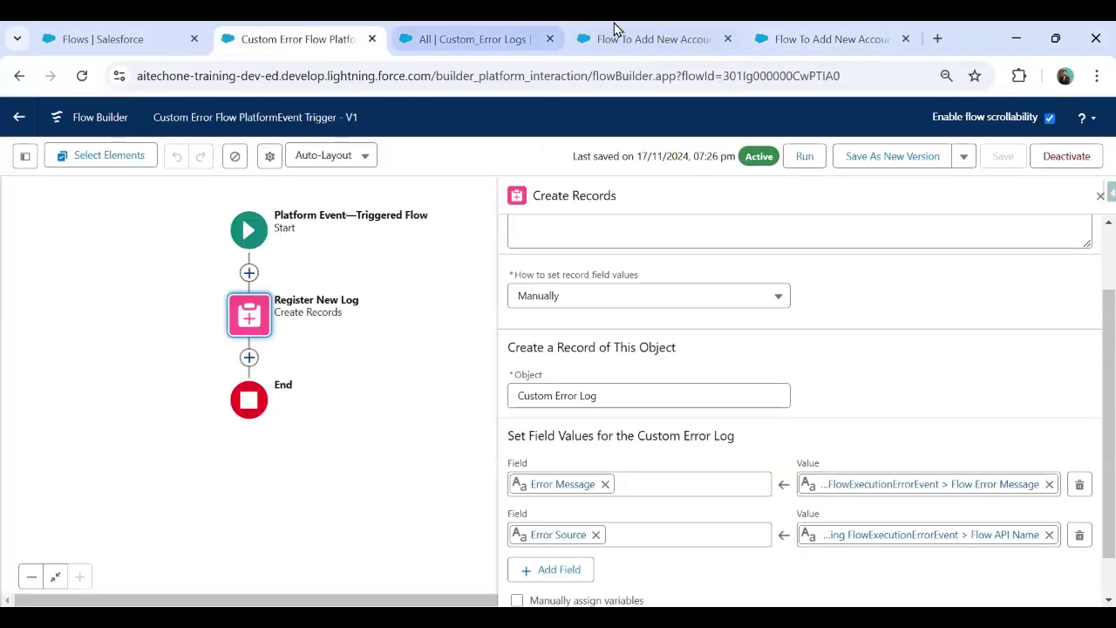
click(670, 30)
click(504, 31)
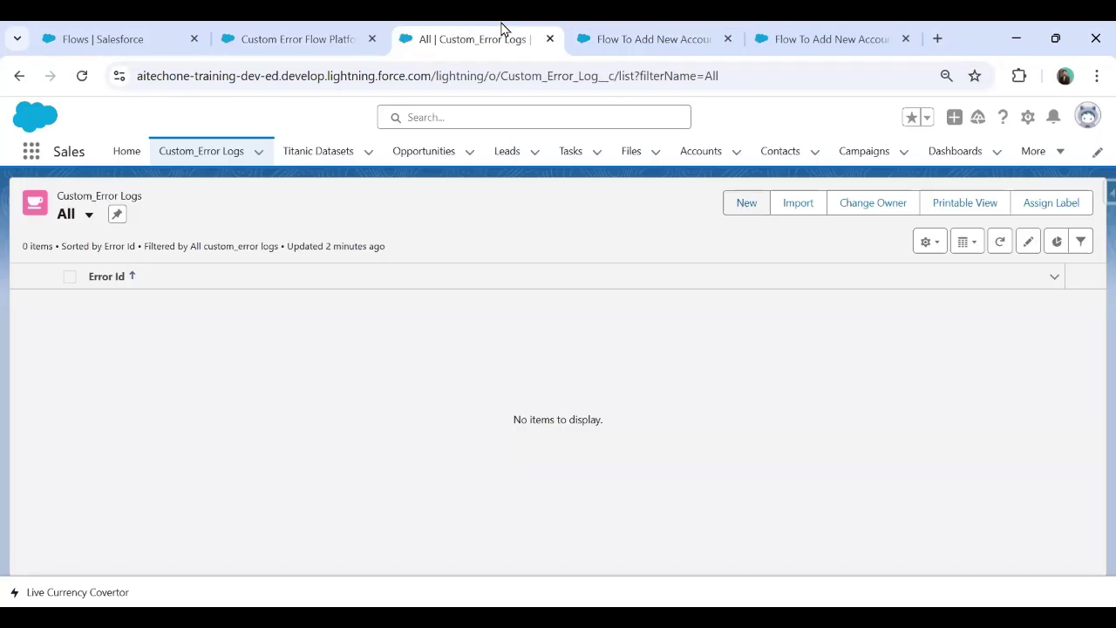
click(697, 152)
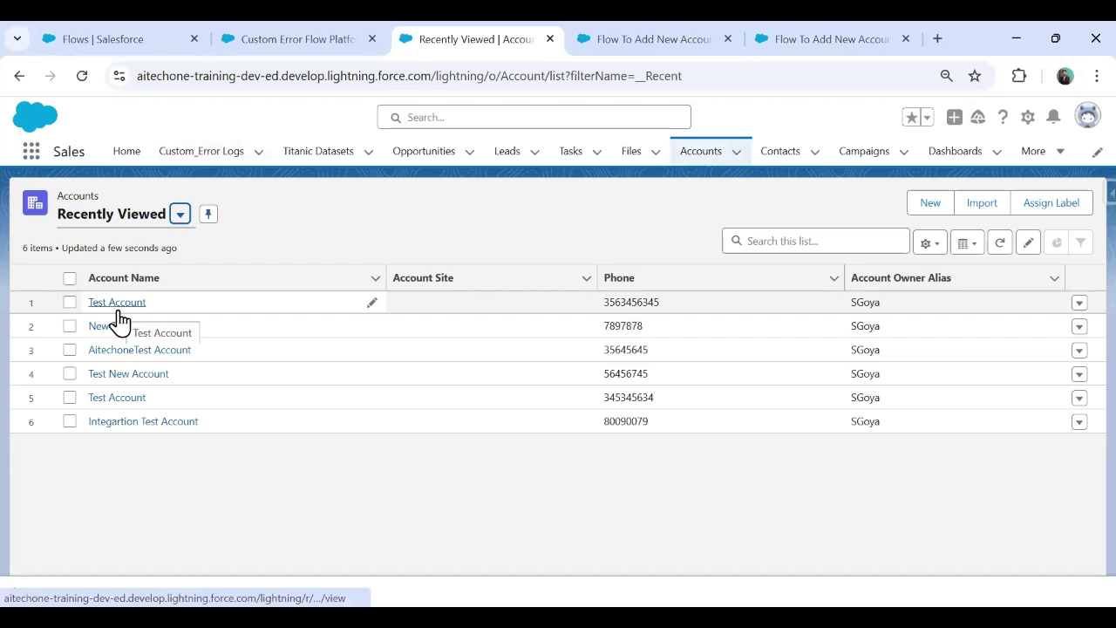
click(806, 35)
Step: Resubmit the form with only a phone number, producing an unhandled fault error
click(137, 131)
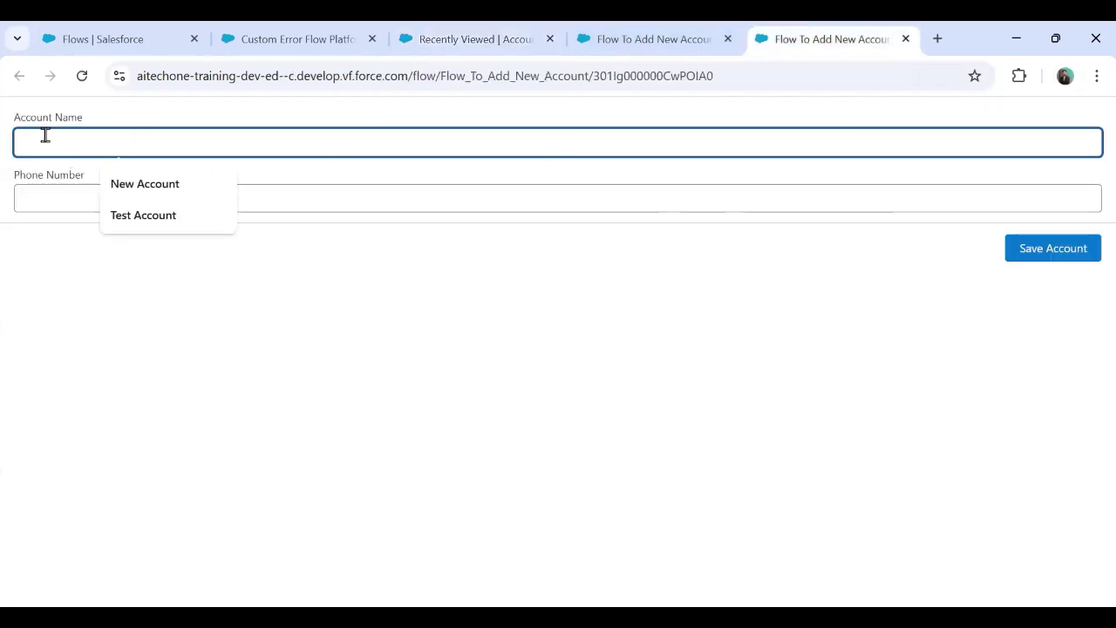
click(42, 196)
click(1051, 251)
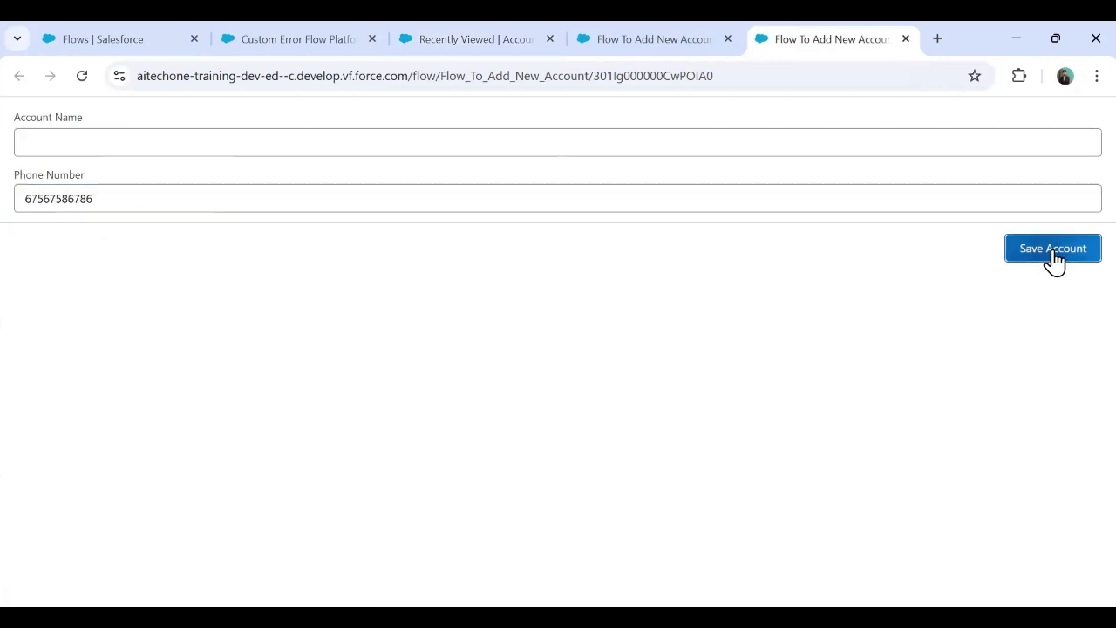
drag(17, 169, 555, 170)
click(185, 214)
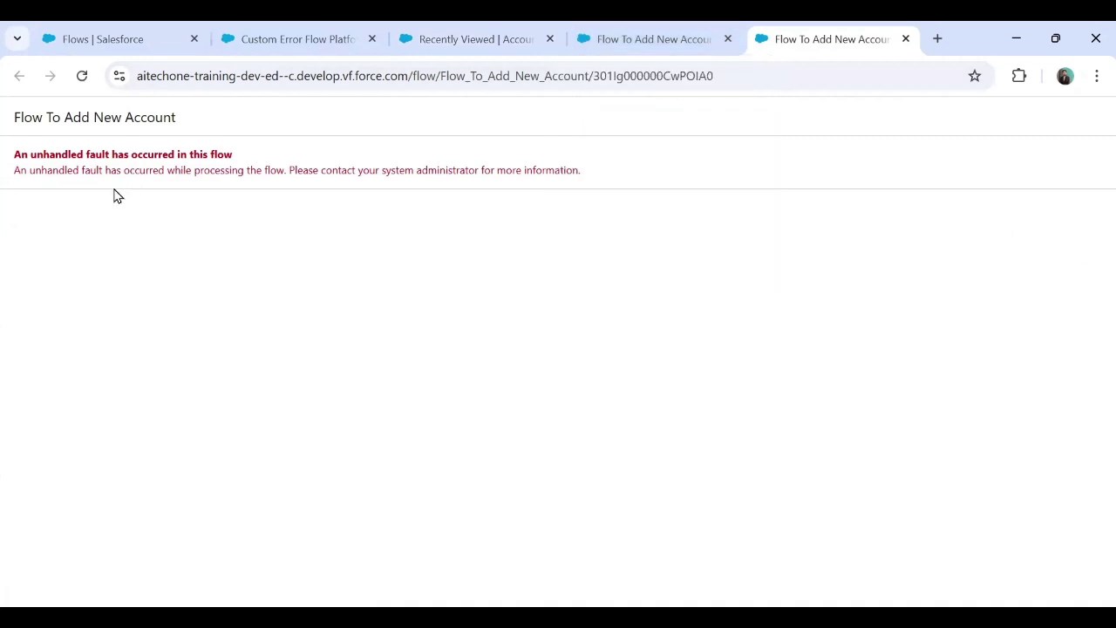
Step: Open the Custom_Error Logs records with the All list view
click(291, 37)
click(501, 40)
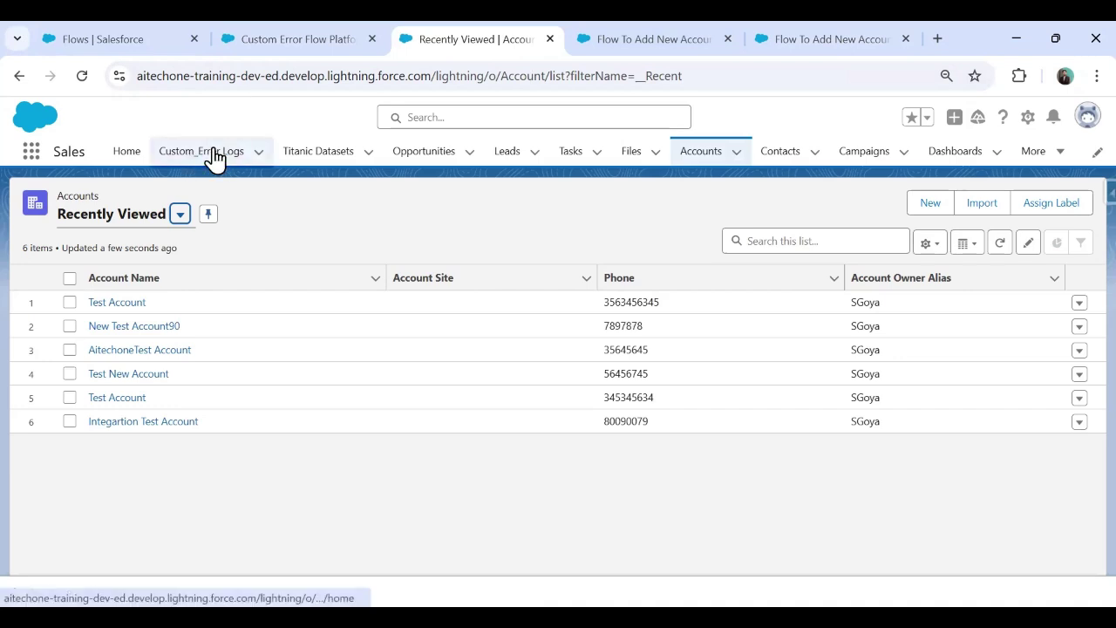
click(213, 154)
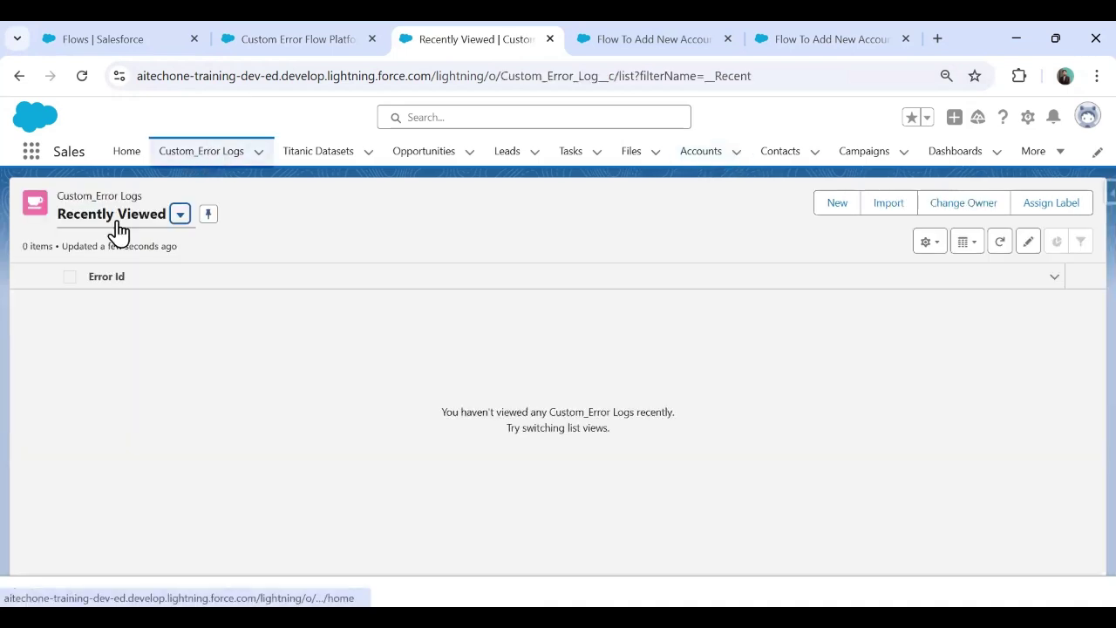
click(113, 216)
click(98, 273)
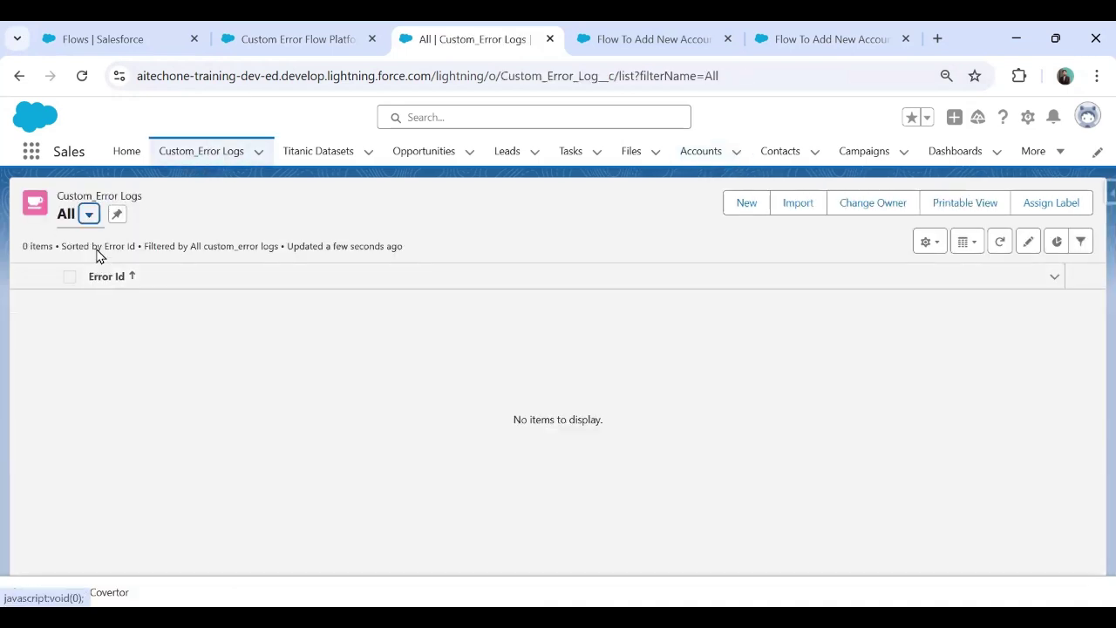
Step: Reread the failed run's unhandled fault message, then go back to the logs list
click(797, 39)
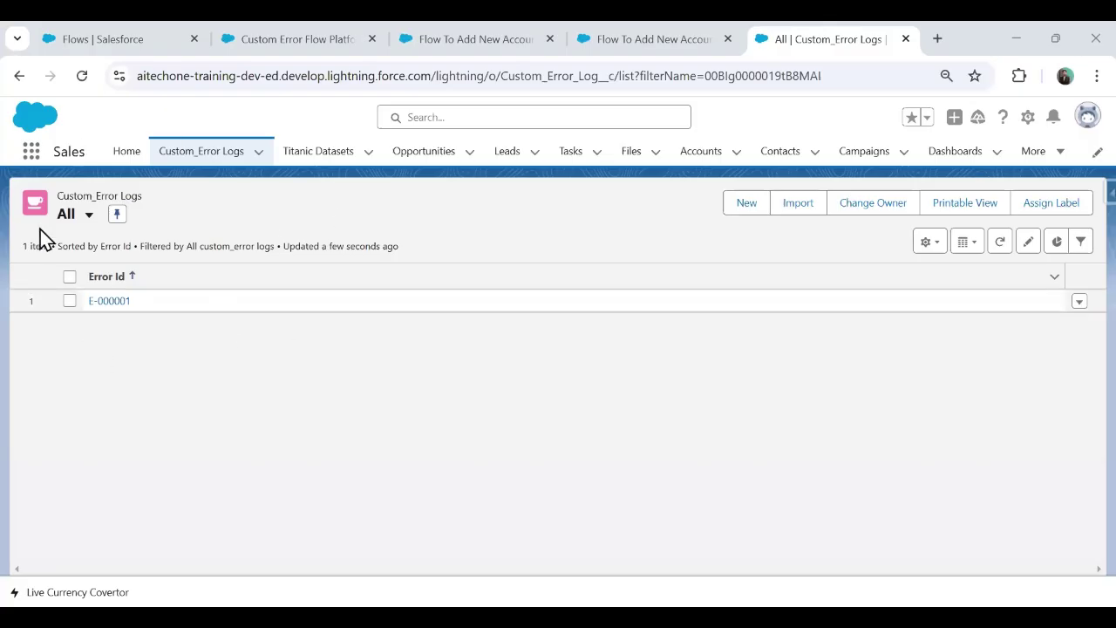
click(648, 39)
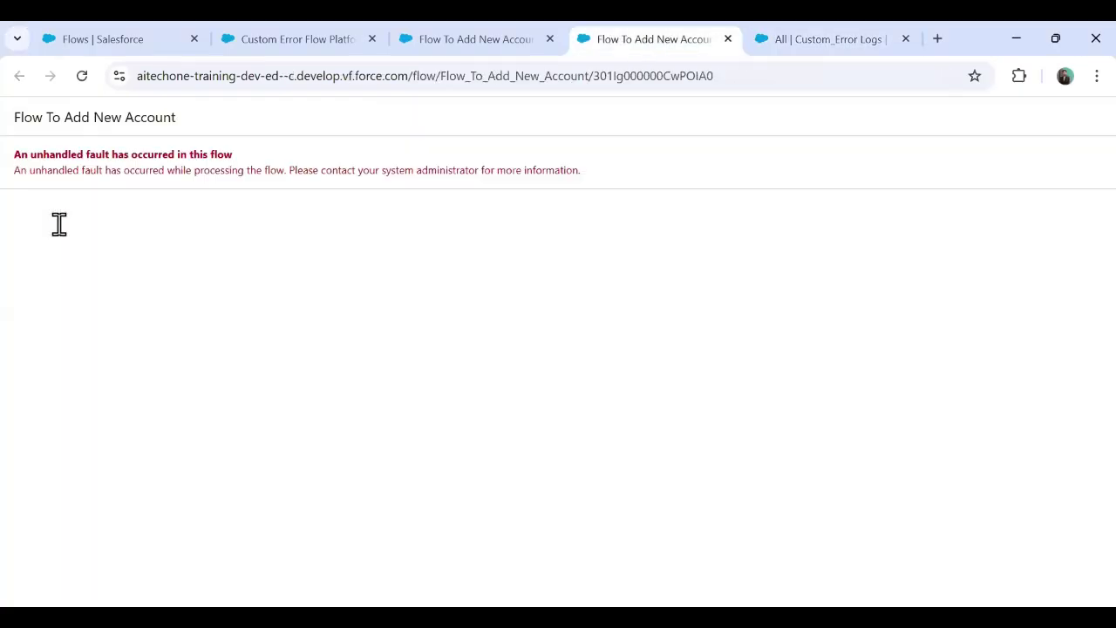
drag(30, 172, 584, 171)
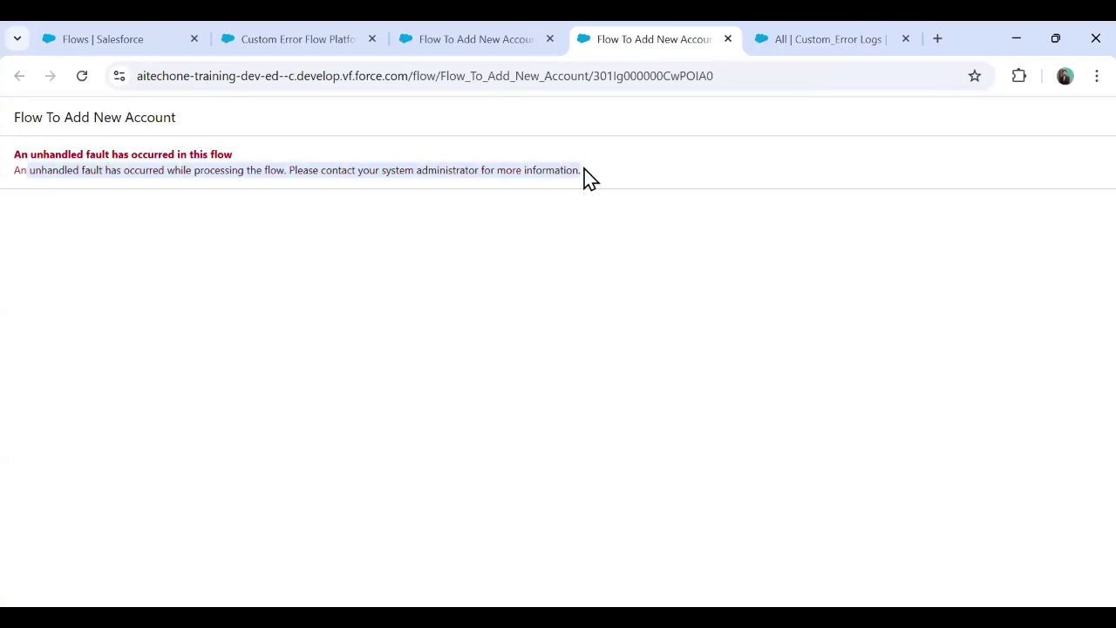
click(794, 35)
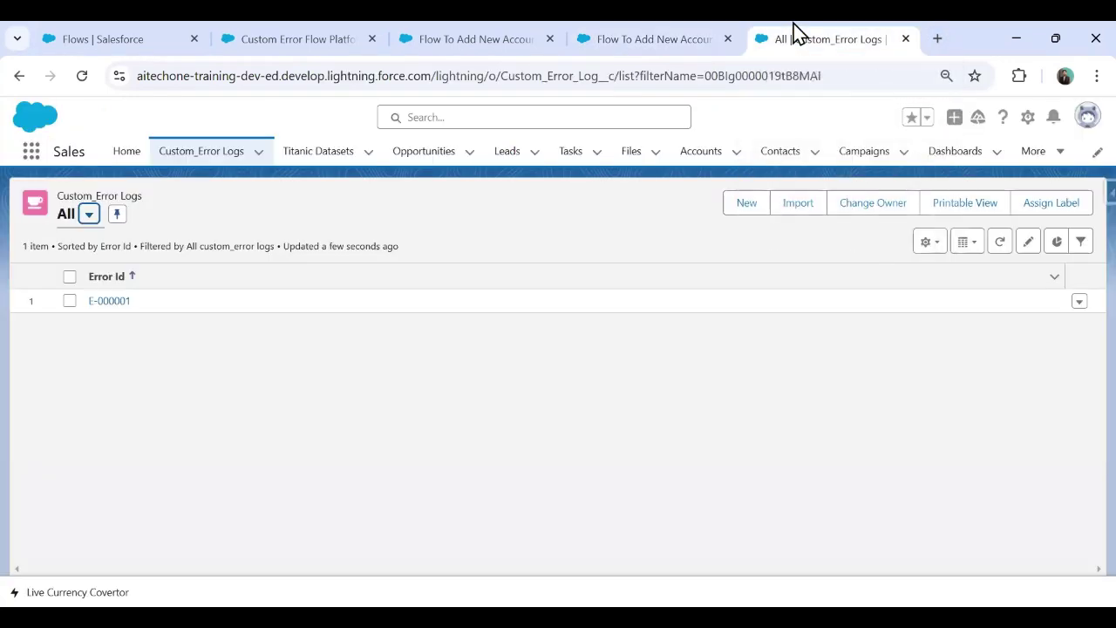
Step: Open log E-000001 and read its missing-Name Error Message and Flow_To_Add_New_Account source
click(120, 310)
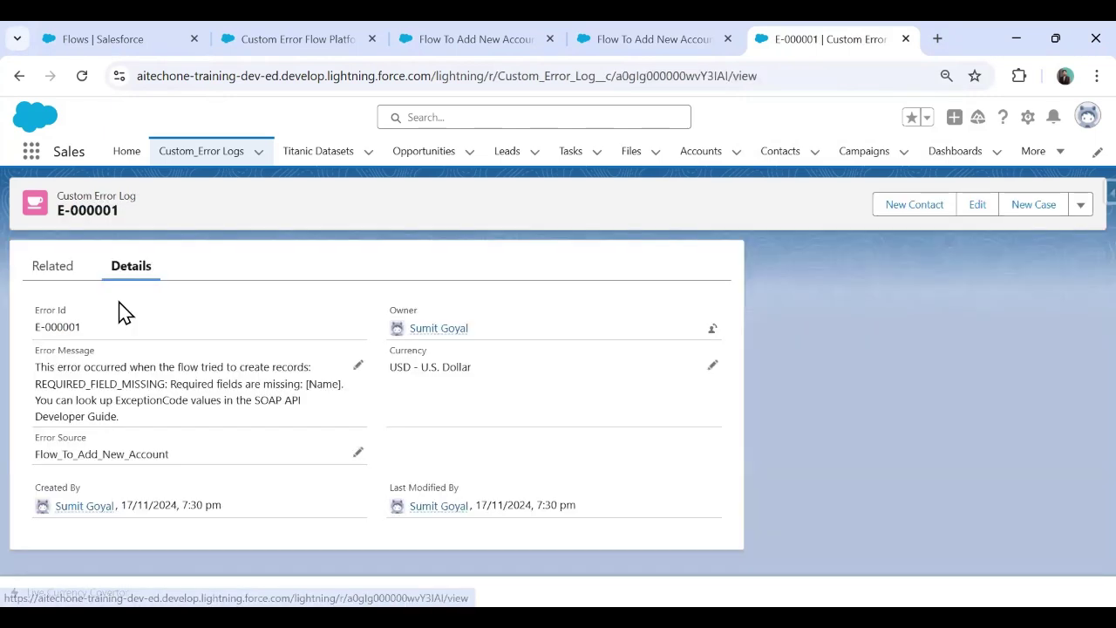
drag(36, 370, 312, 369)
drag(103, 383, 174, 430)
click(180, 434)
double_click(117, 449)
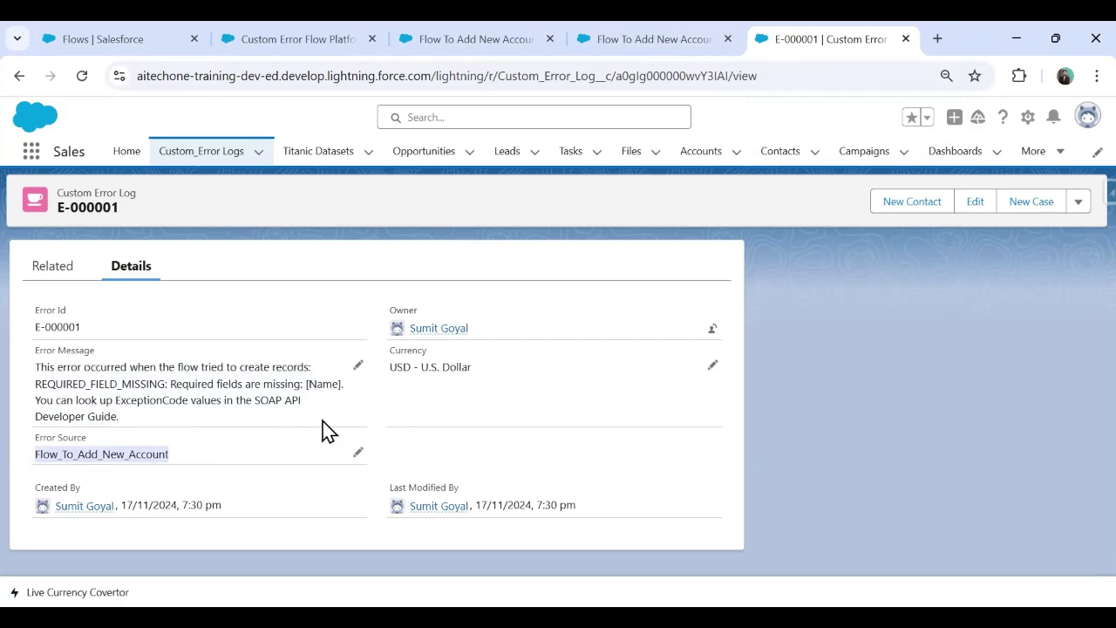
click(643, 40)
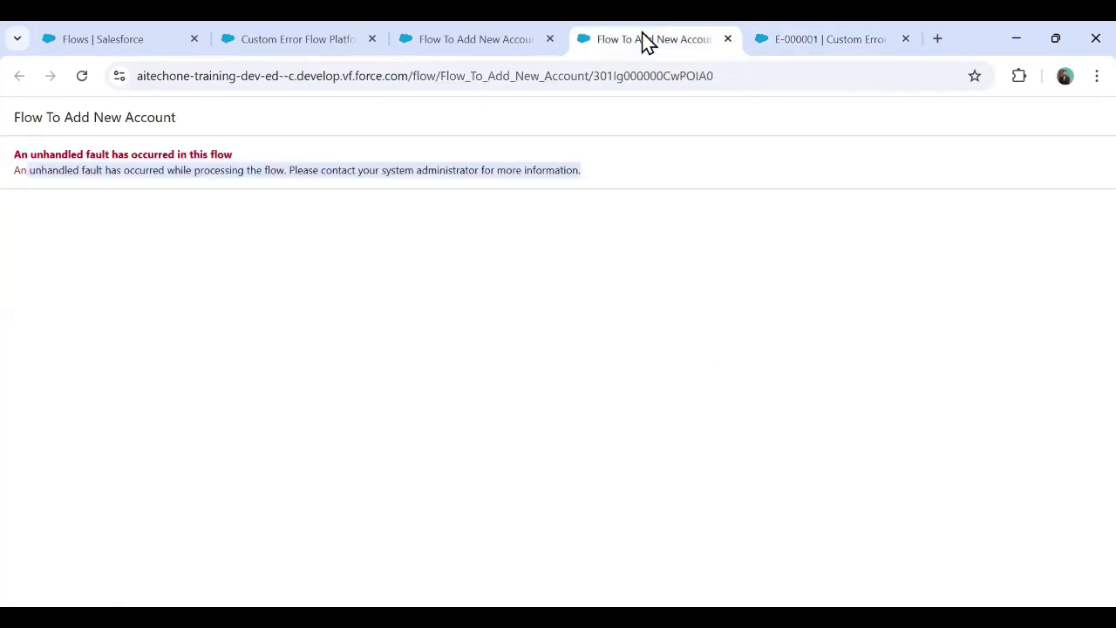